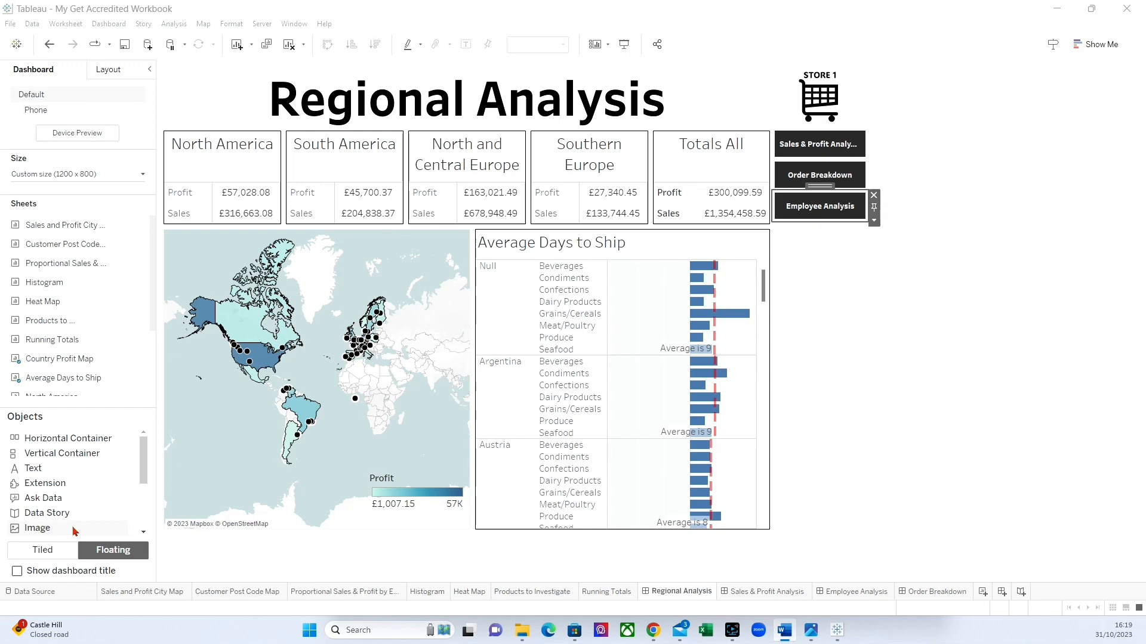
# Add a floating horizontal container over the map, give it a show/hide button, and move the button to the map's lower-left corner.
pyautogui.moveTo(58, 438); pyautogui.dragTo(185, 326)
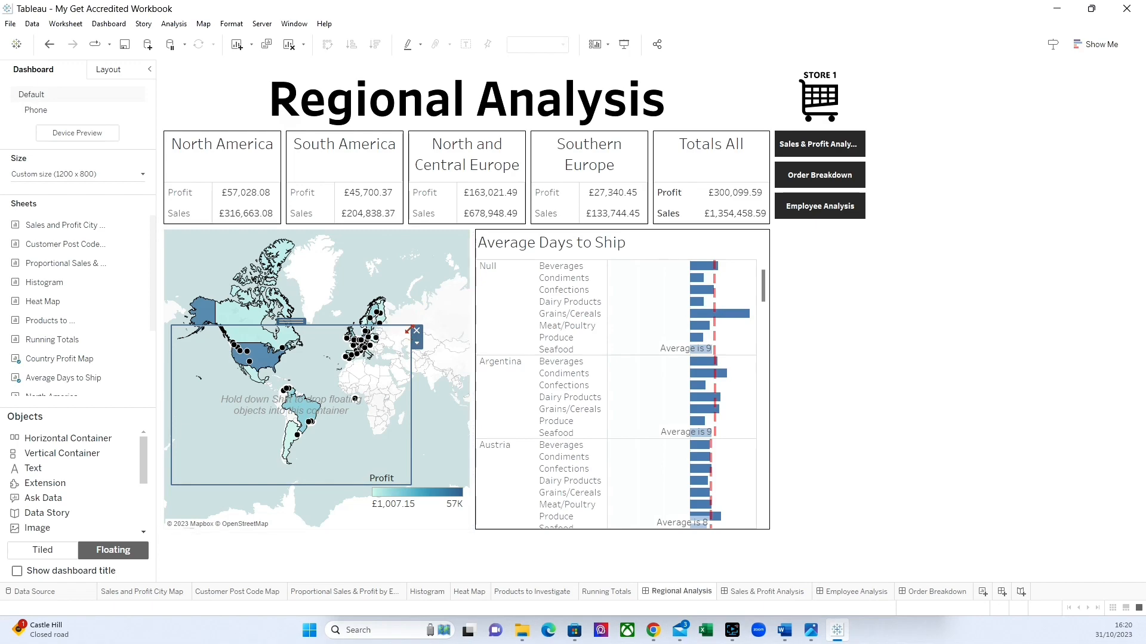
pyautogui.click(416, 344)
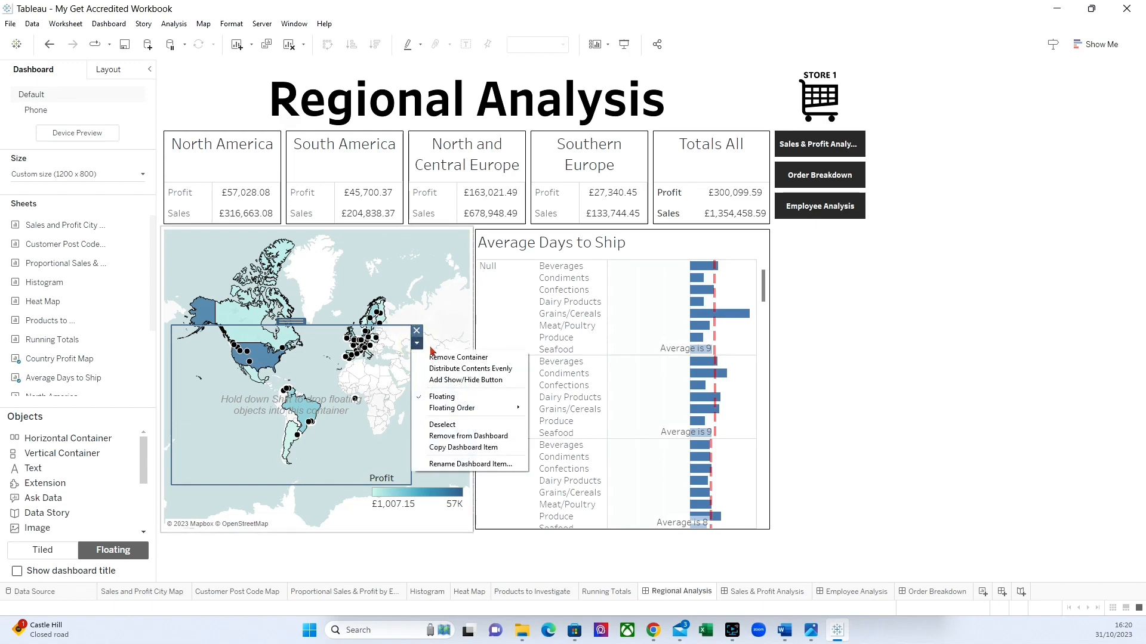
pyautogui.click(444, 380)
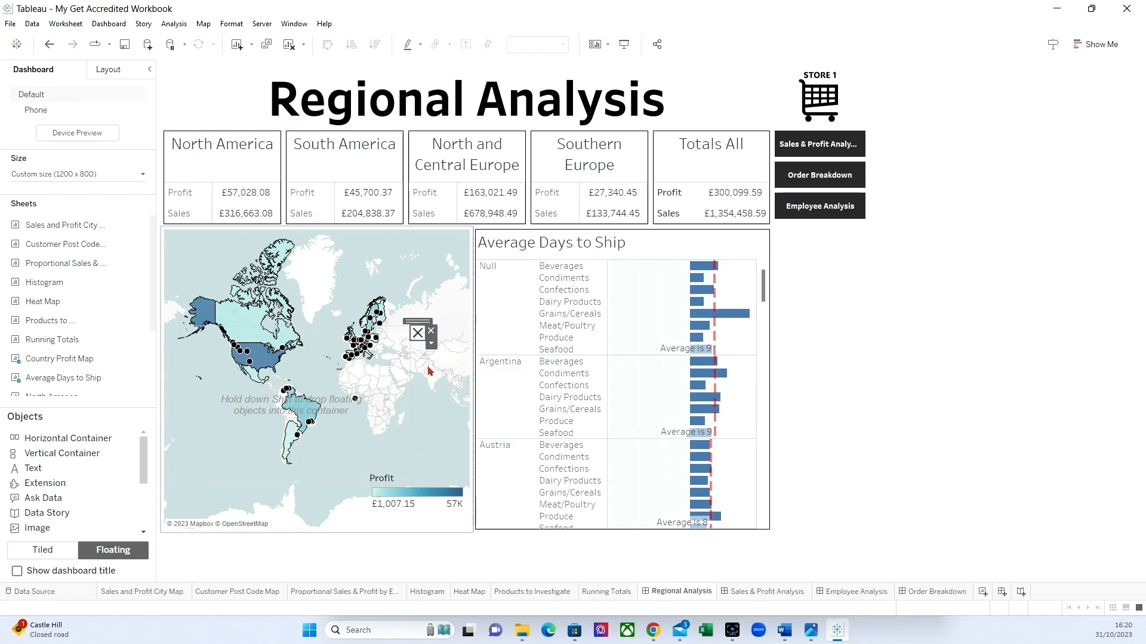
pyautogui.moveTo(415, 323); pyautogui.dragTo(179, 477)
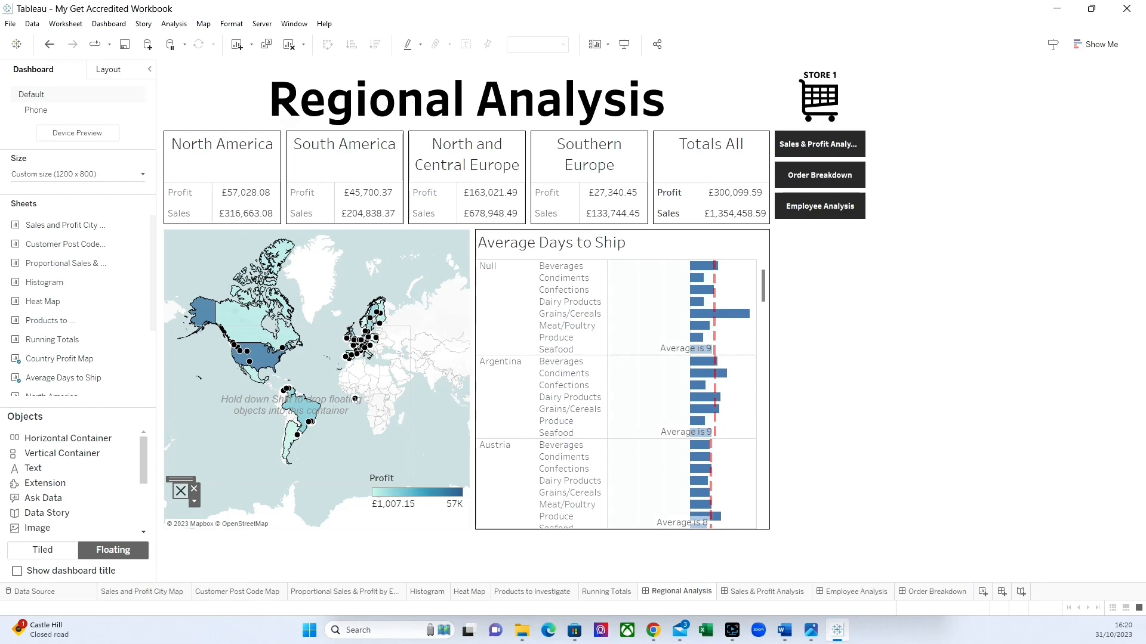
# Set the show/hide button's image for the Item Shown state to the Exit picture from the Desktop.
pyautogui.click(193, 501)
pyautogui.click(225, 505)
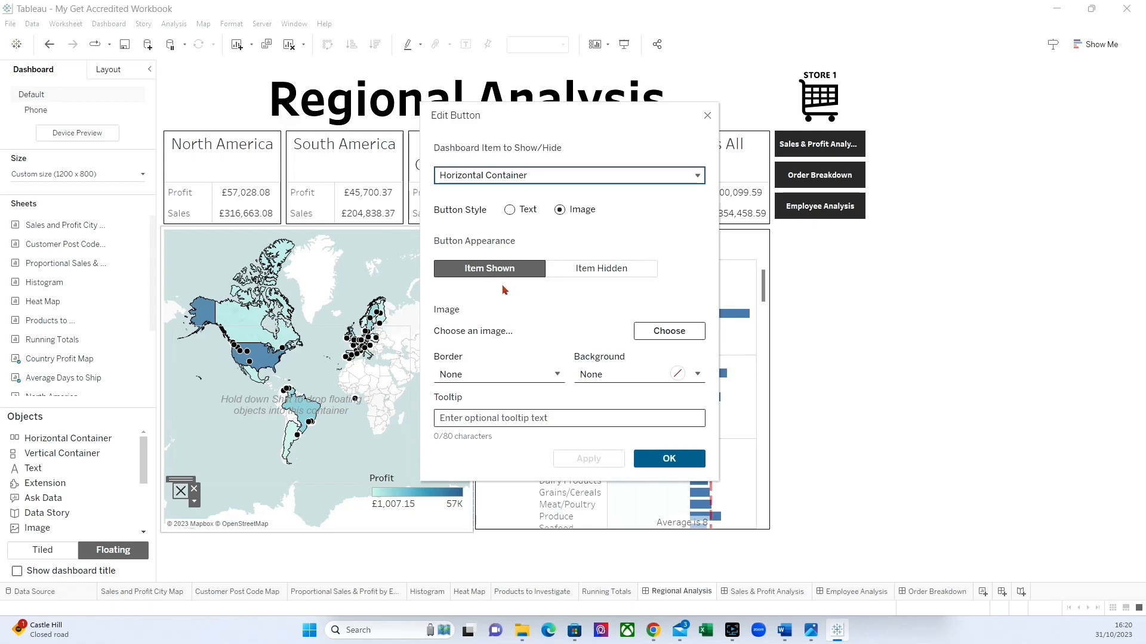
pyautogui.click(673, 334)
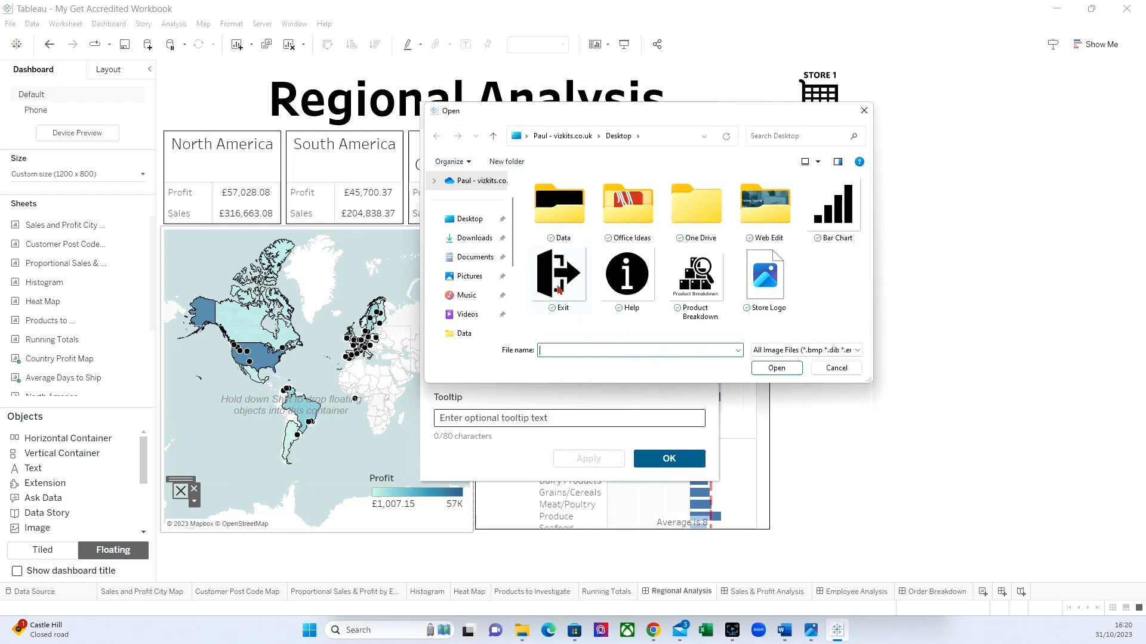
pyautogui.click(560, 274)
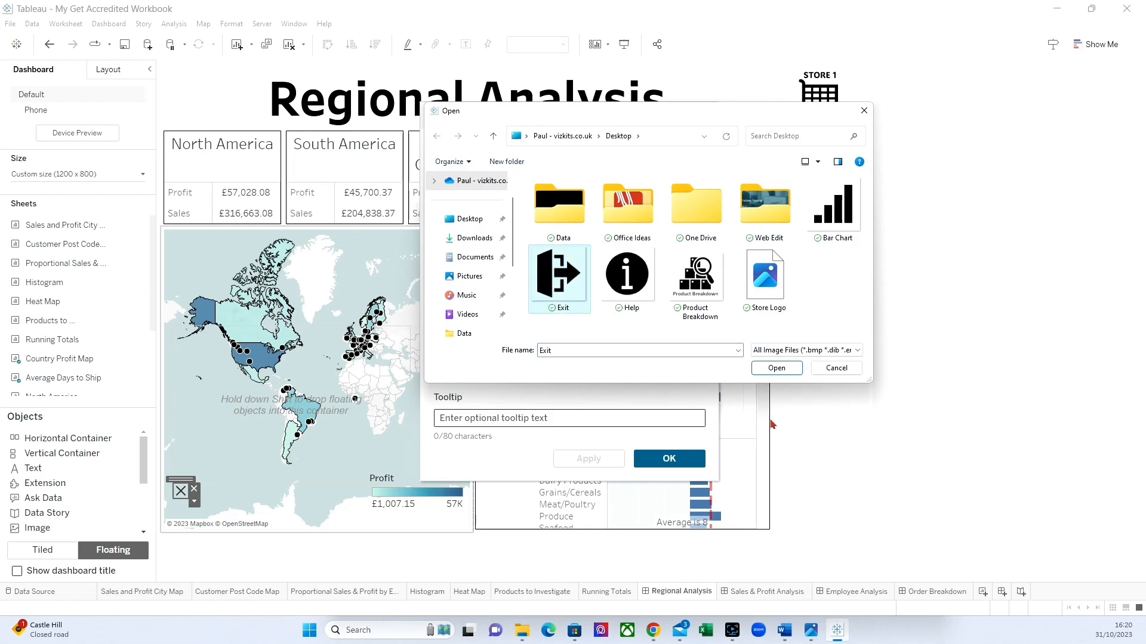
pyautogui.click(775, 368)
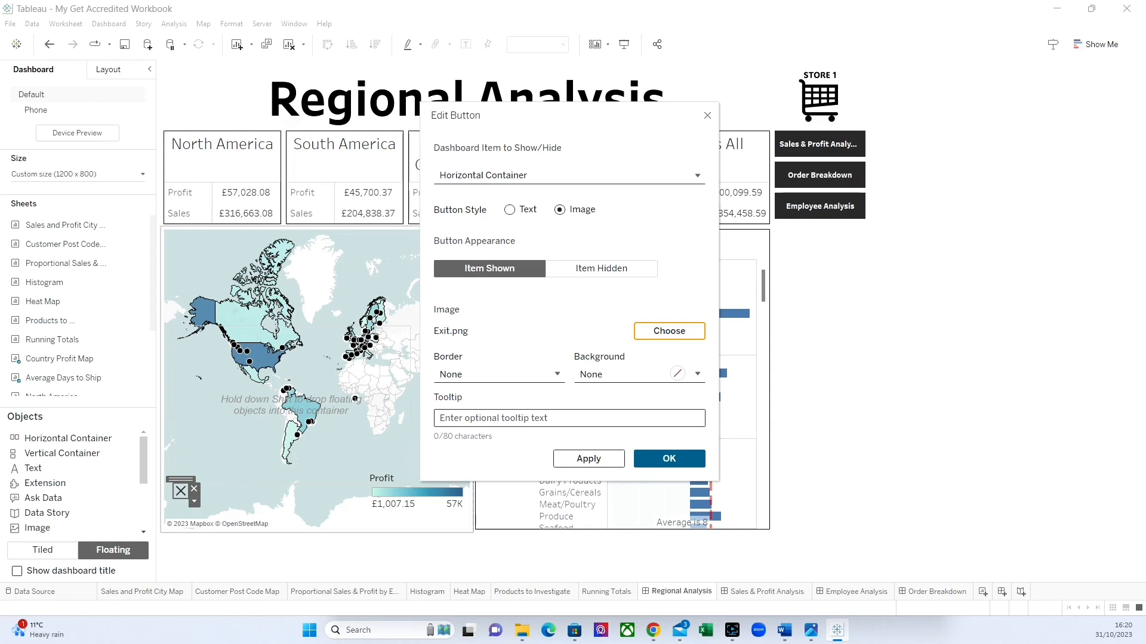
# Set the button's image for the Item Hidden state to the Help picture and apply the button settings.
pyautogui.click(593, 269)
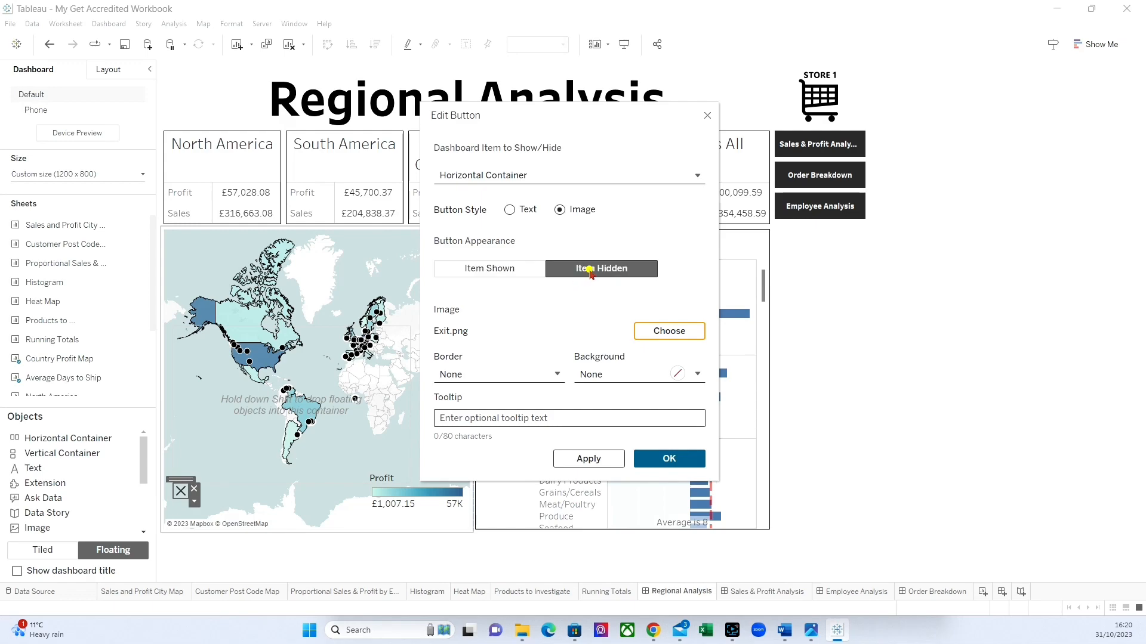
pyautogui.click(678, 334)
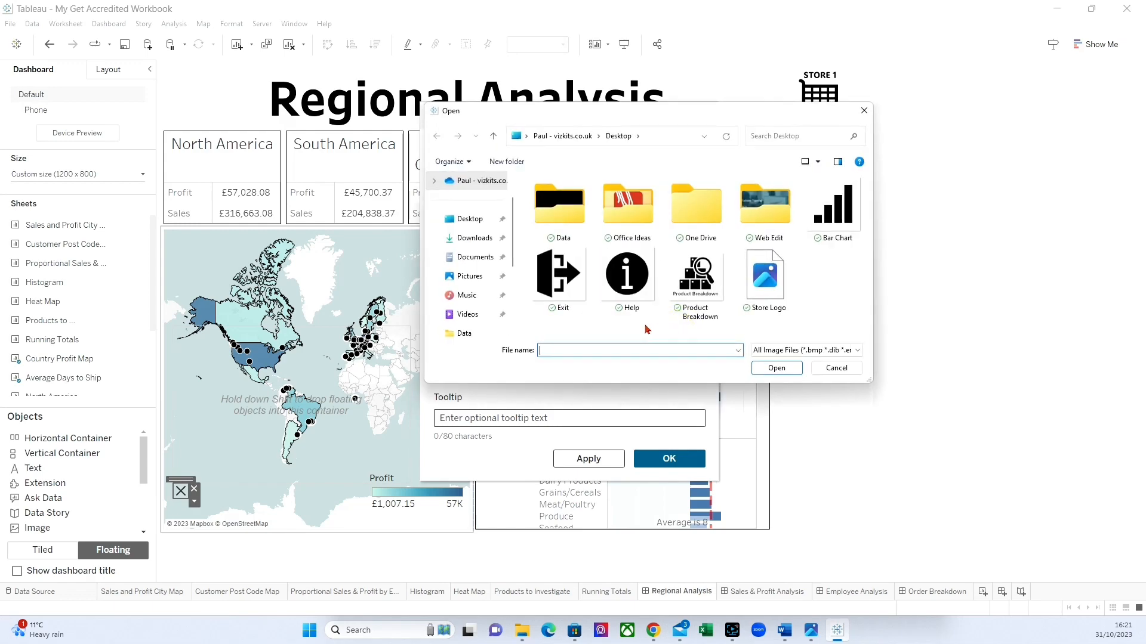
pyautogui.click(626, 306)
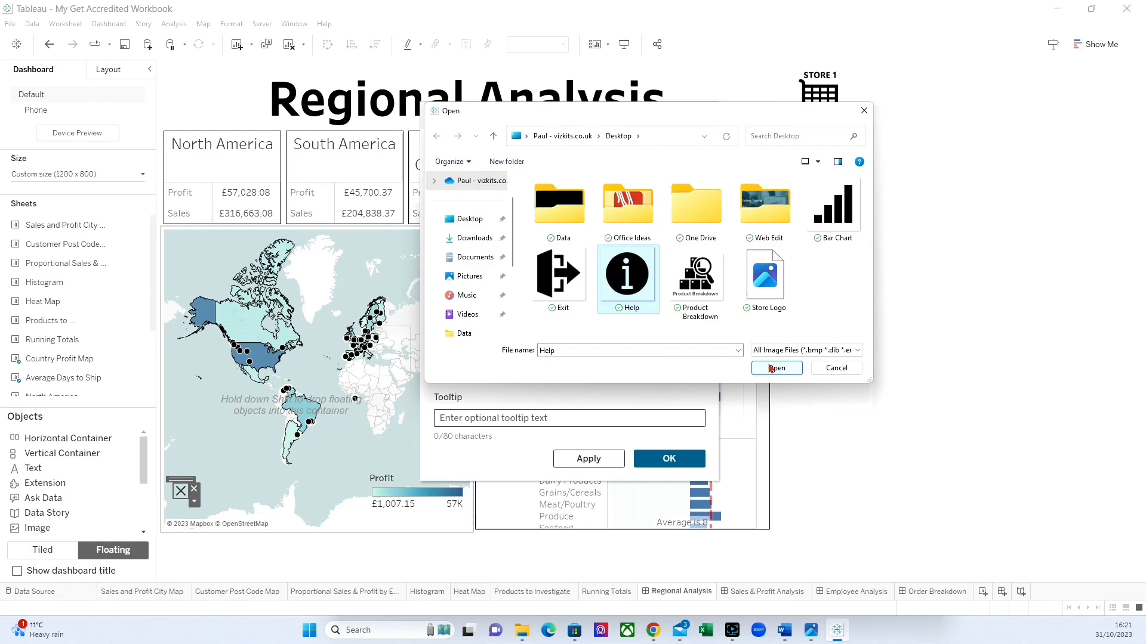
pyautogui.click(771, 369)
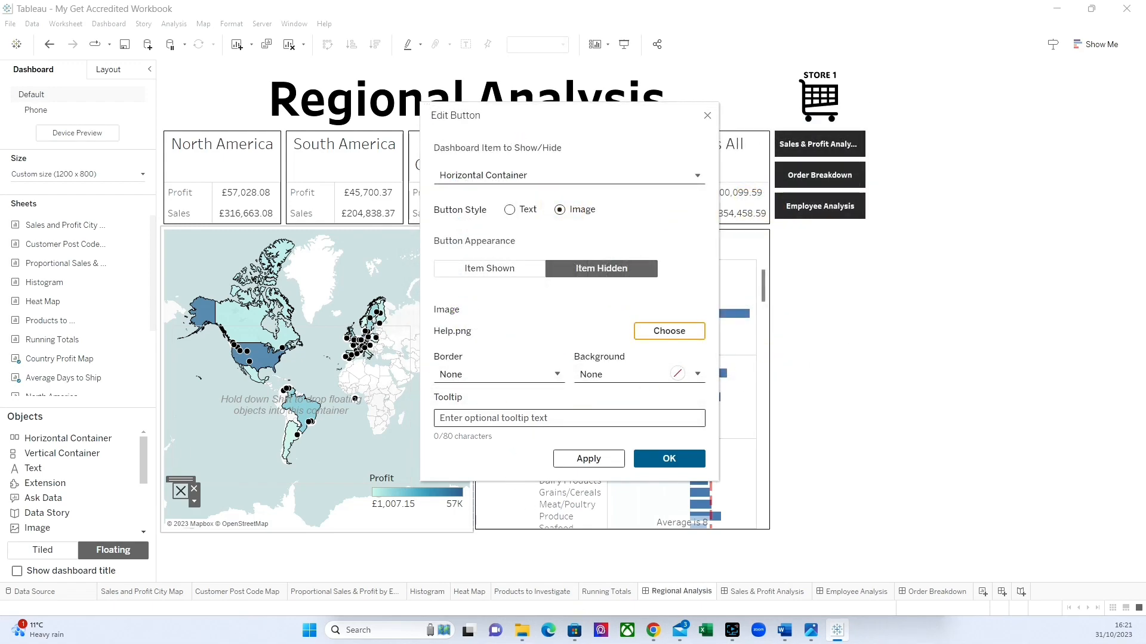
pyautogui.click(669, 459)
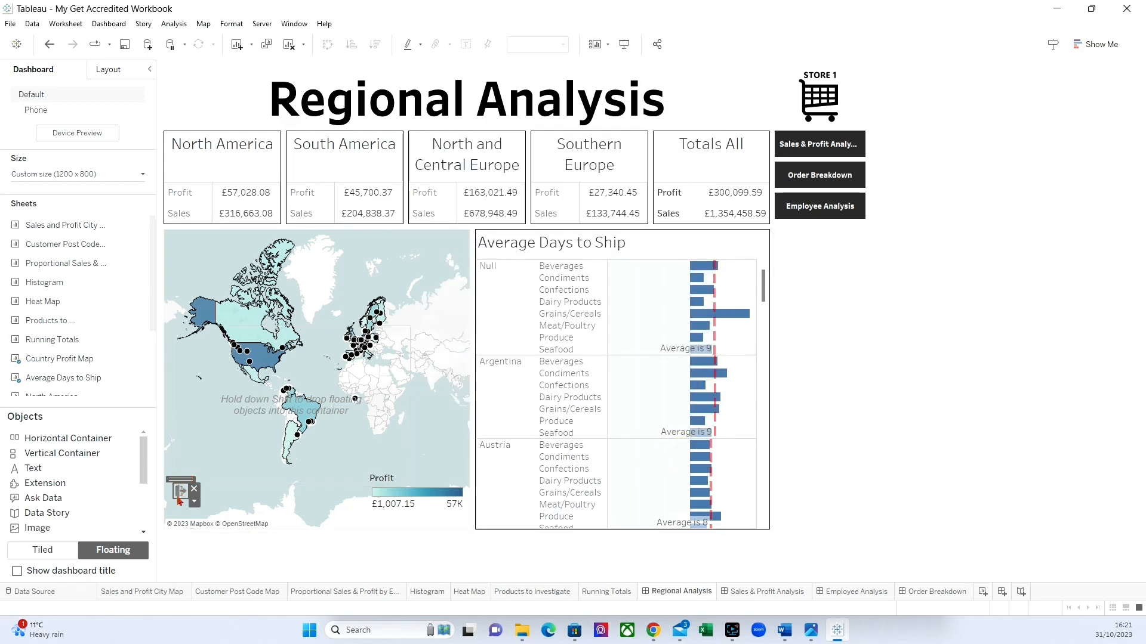
# Enlarge the show/hide button to about 69 by 62 and fit the container directly above it at about 400 by 140.
pyautogui.moveTo(189, 507); pyautogui.dragTo(210, 493)
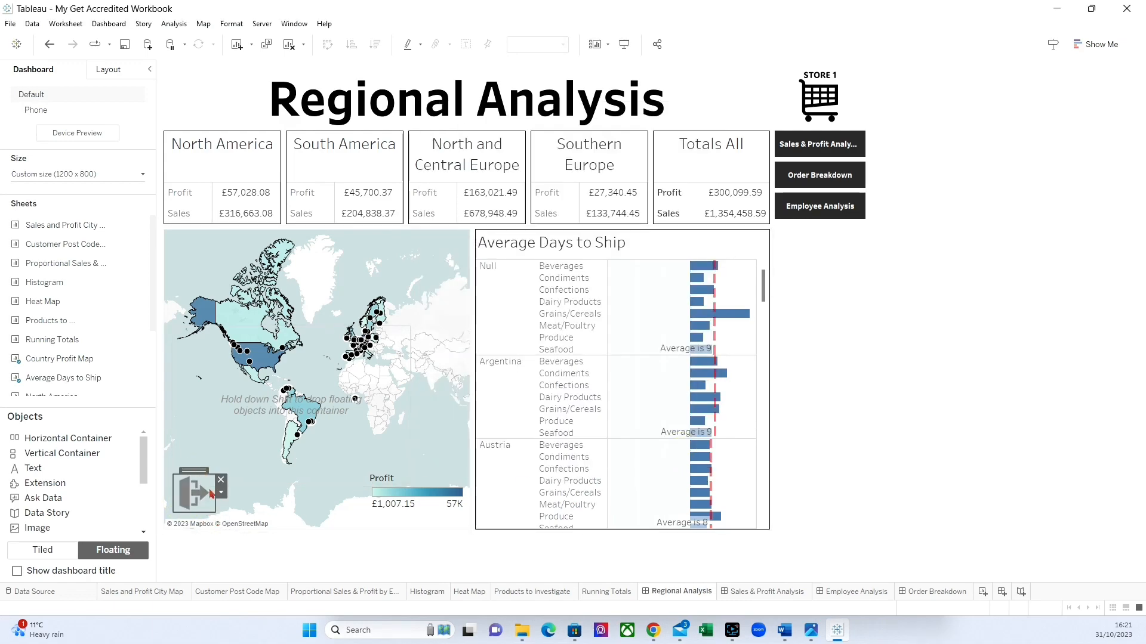
pyautogui.click(285, 459)
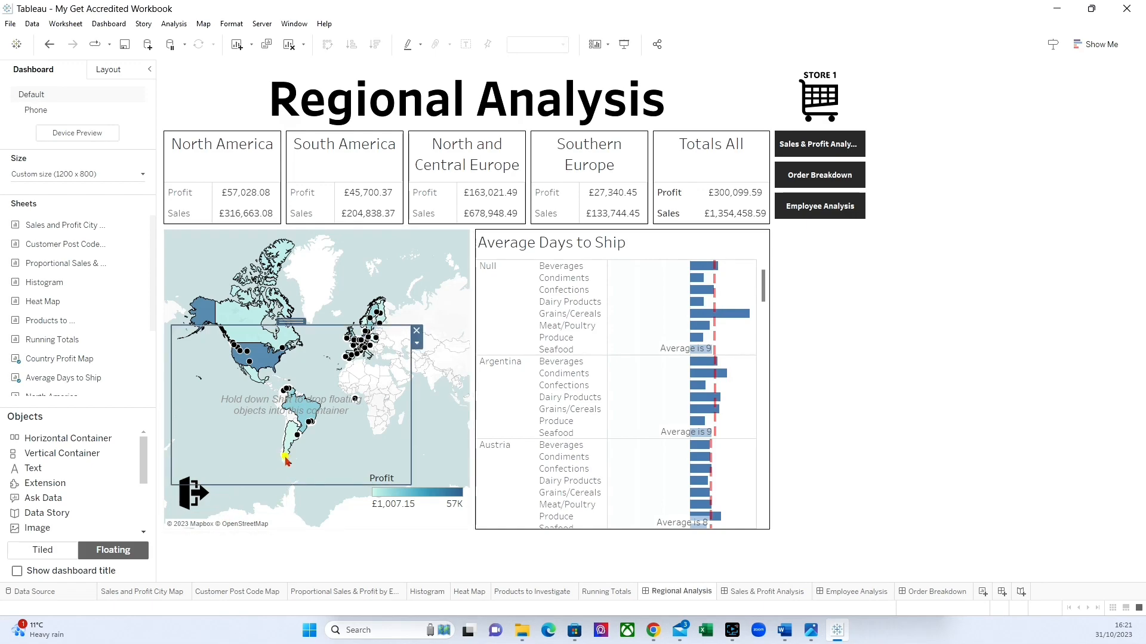
pyautogui.moveTo(290, 326); pyautogui.dragTo(308, 389)
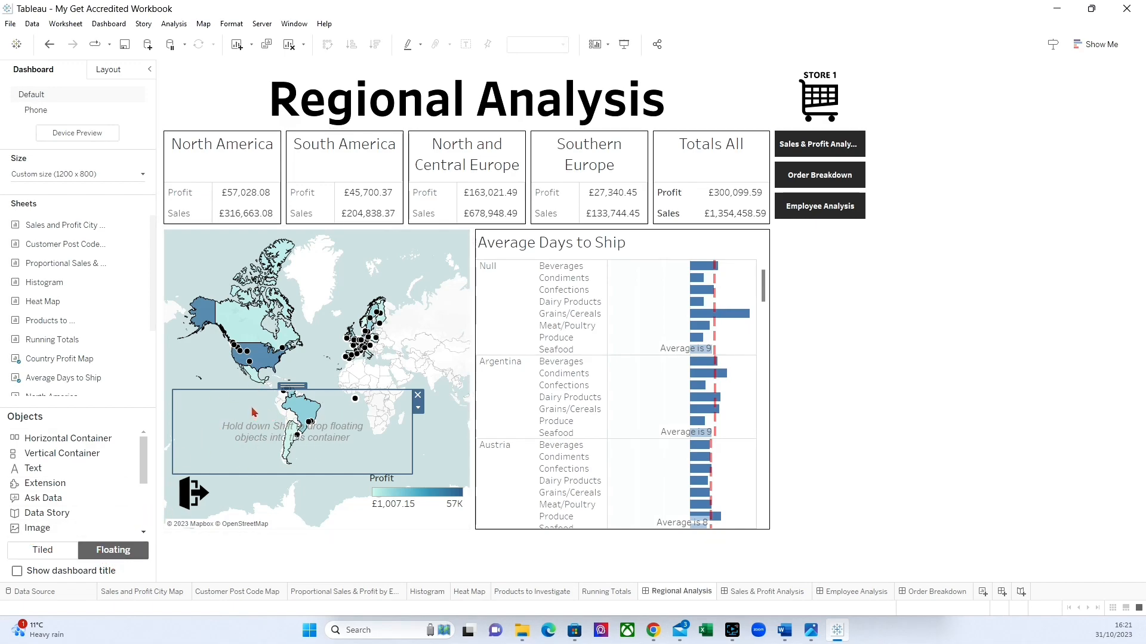
# Add a tiled text object inside the container, starting with "Click a Country to Filter the Average Days to Ship Chart.".
pyautogui.click(48, 551)
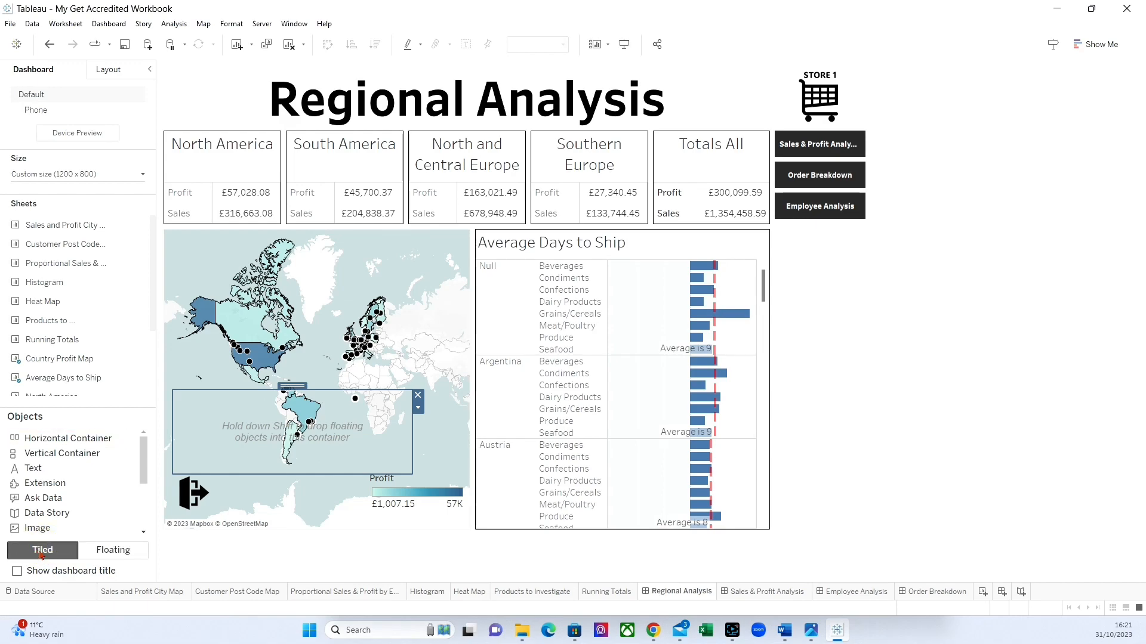
pyautogui.moveTo(33, 468); pyautogui.dragTo(222, 449)
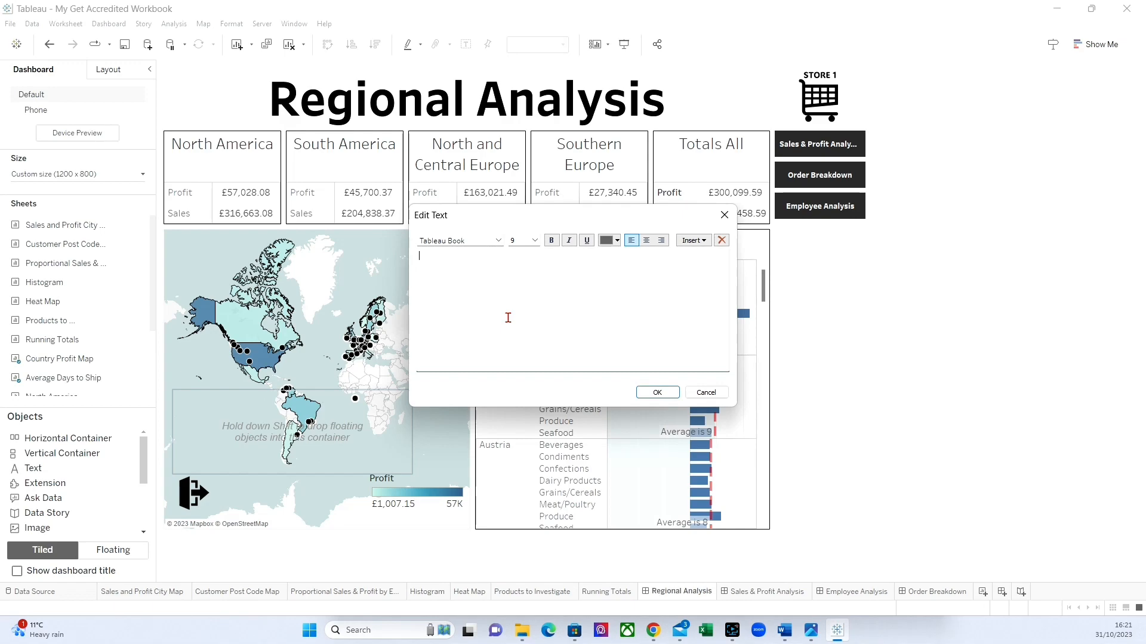
pyautogui.write('Click a Country to Filter the Average D')
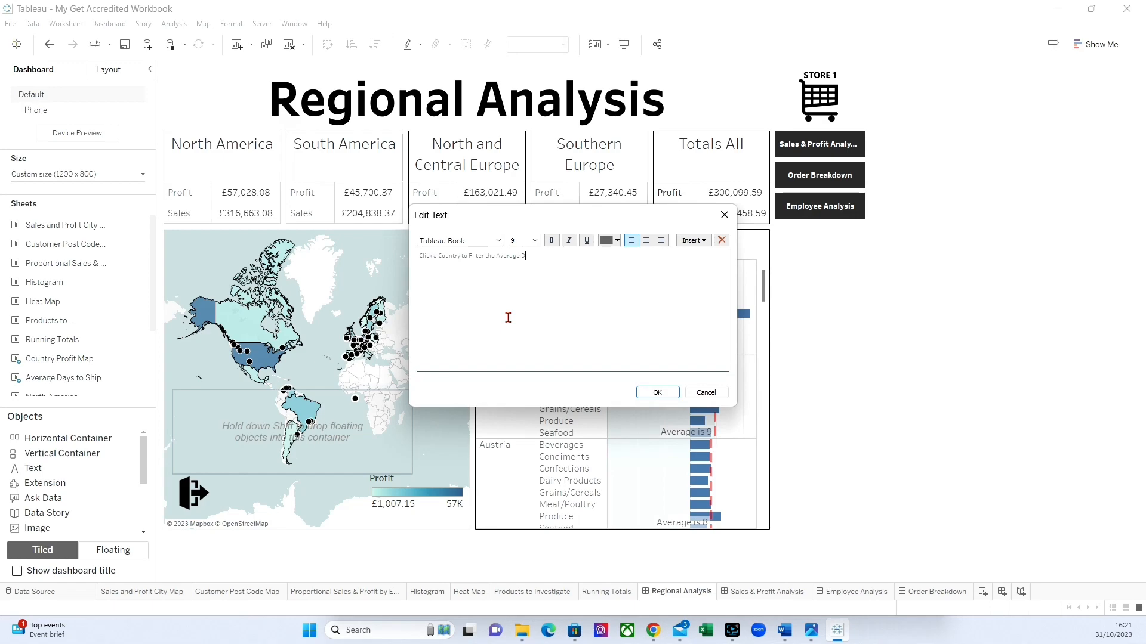
pyautogui.write('ays to Ship Chart. There are also two Hyperlinks')
# Continue the text with "There are also two Hyperlinks in the tooltip that will take you to other Dashboards that will be filtered by that Country.".
pyautogui.write('in the tooltip that will')
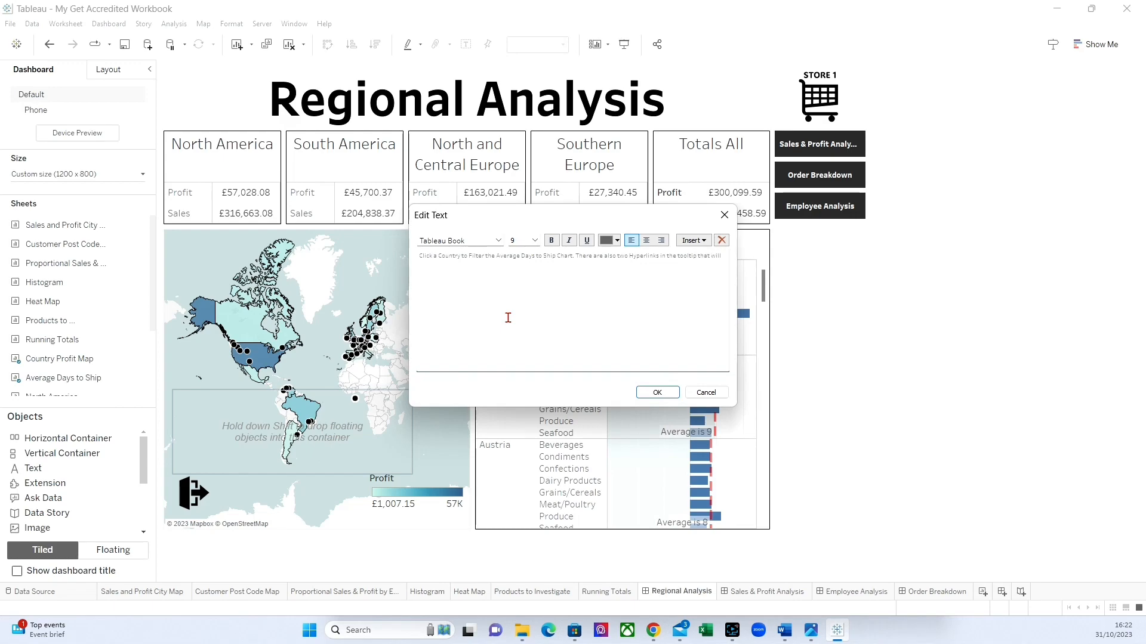
pyautogui.write('ke you')
pyautogui.write('hat wil')
pyautogui.write('l be filtered by the')
# Format the whole instruction text as bold at size 10 and accept the text.
pyautogui.moveTo(615, 265); pyautogui.dragTo(416, 256)
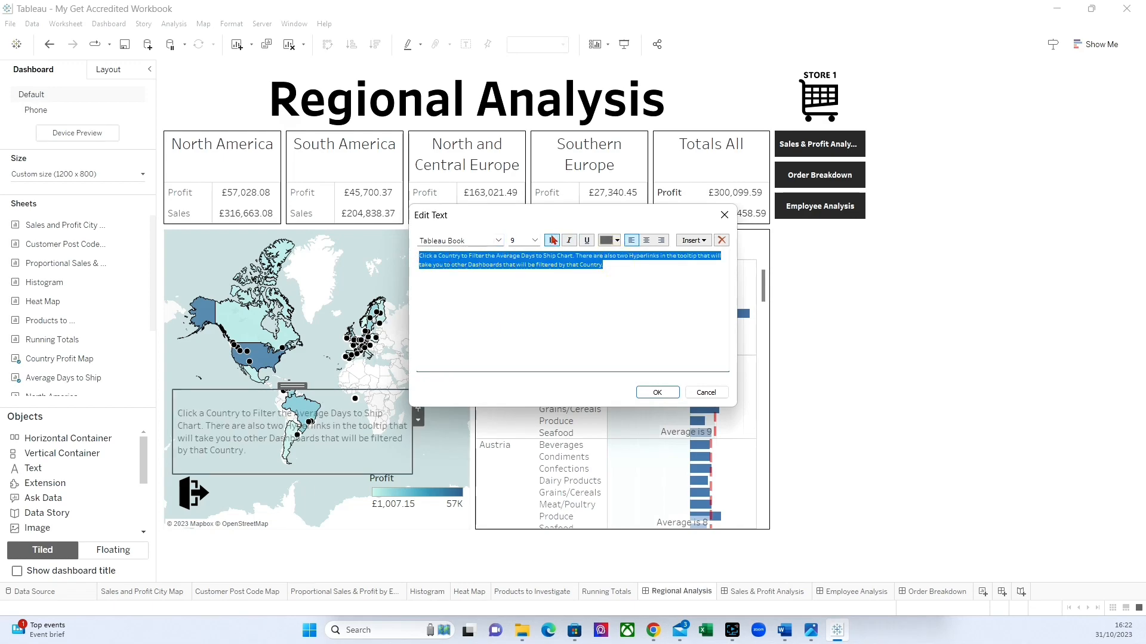
pyautogui.click(551, 239)
pyautogui.click(535, 241)
pyautogui.click(517, 265)
pyautogui.click(521, 306)
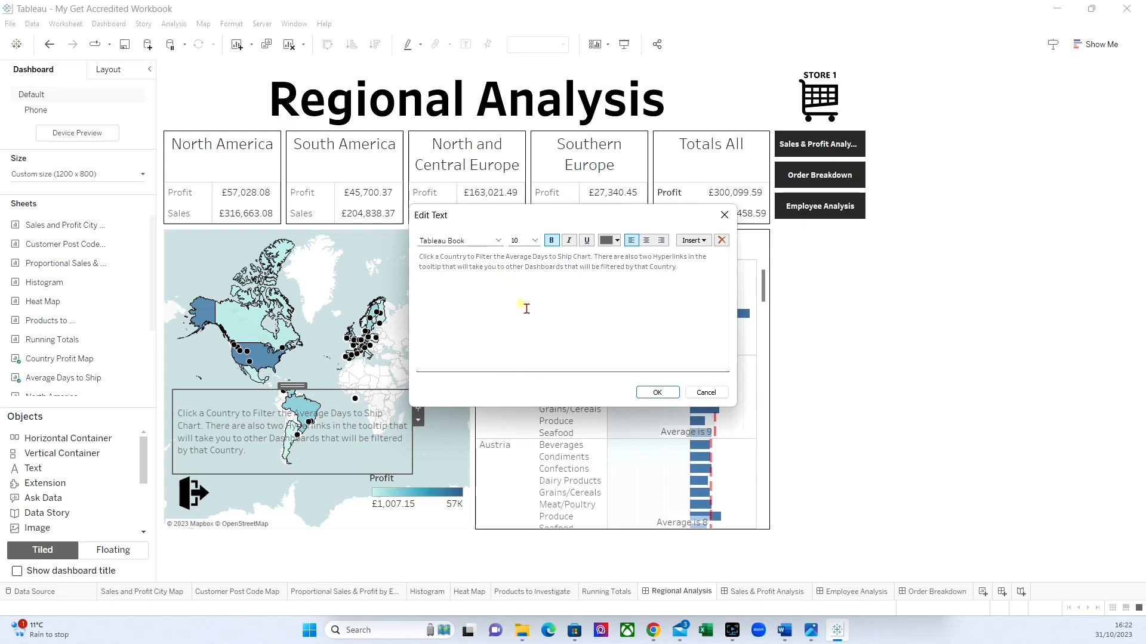
pyautogui.click(657, 394)
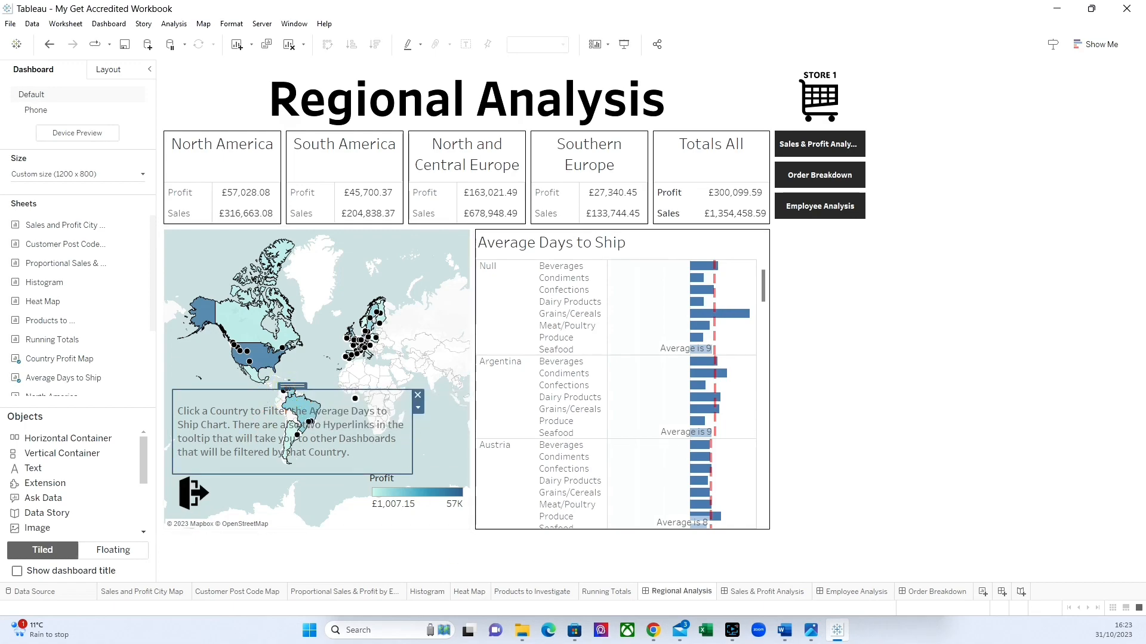
# Give the horizontal container a very light grey background at 100% opacity.
pyautogui.click(109, 70)
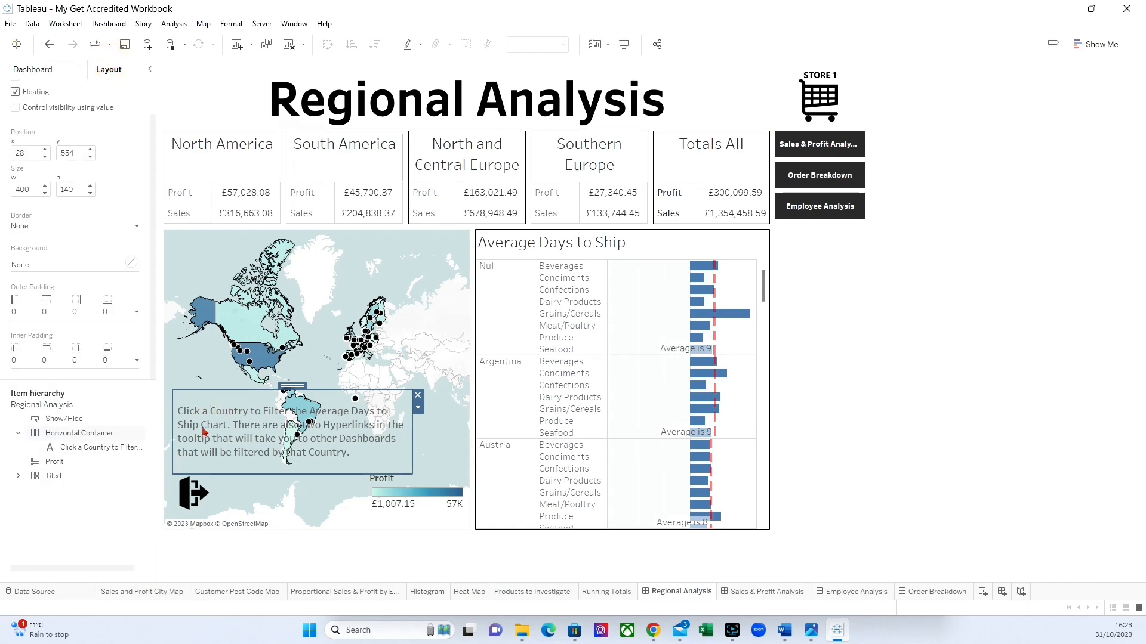
pyautogui.click(39, 266)
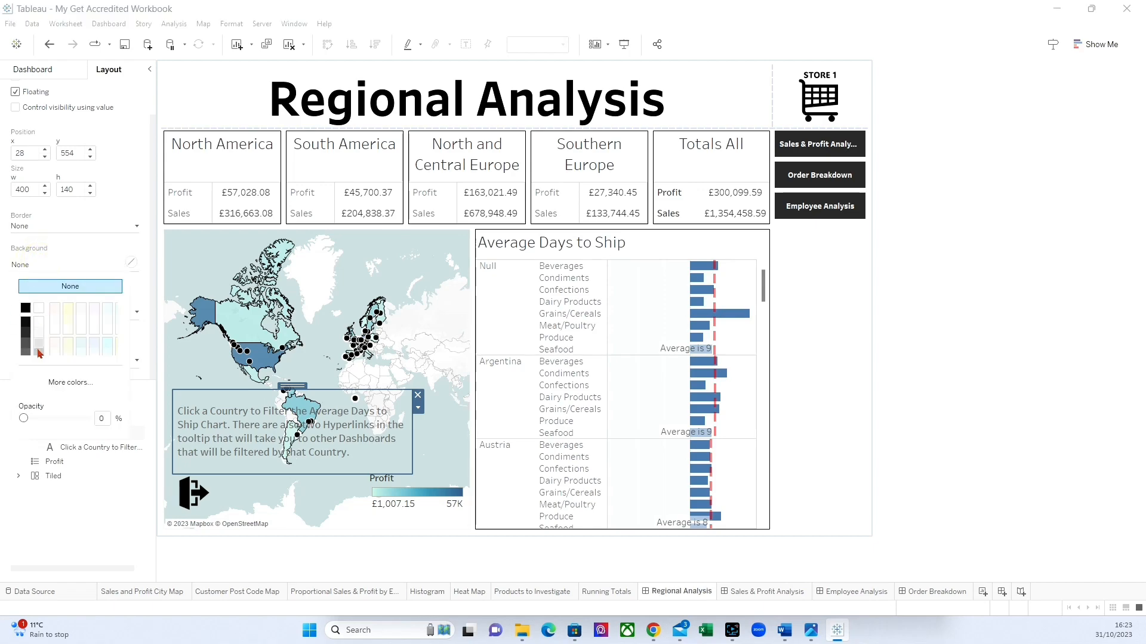
pyautogui.click(39, 332)
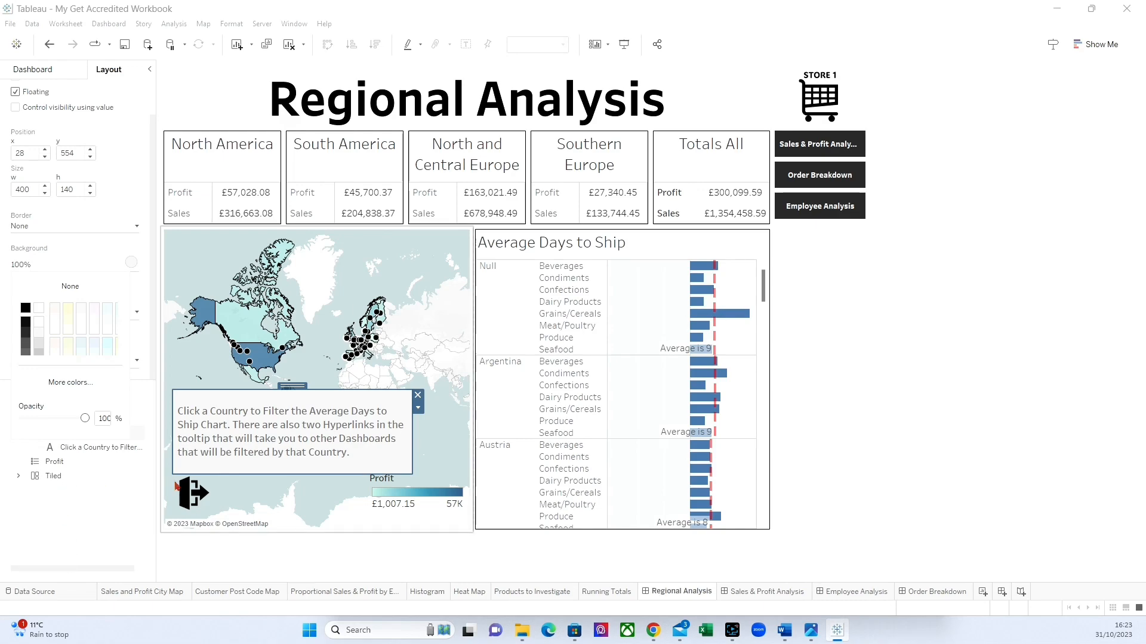
# Test the show/hide button by toggling the instruction box, leave the box hidden, and save the workbook.
pyautogui.click(194, 493)
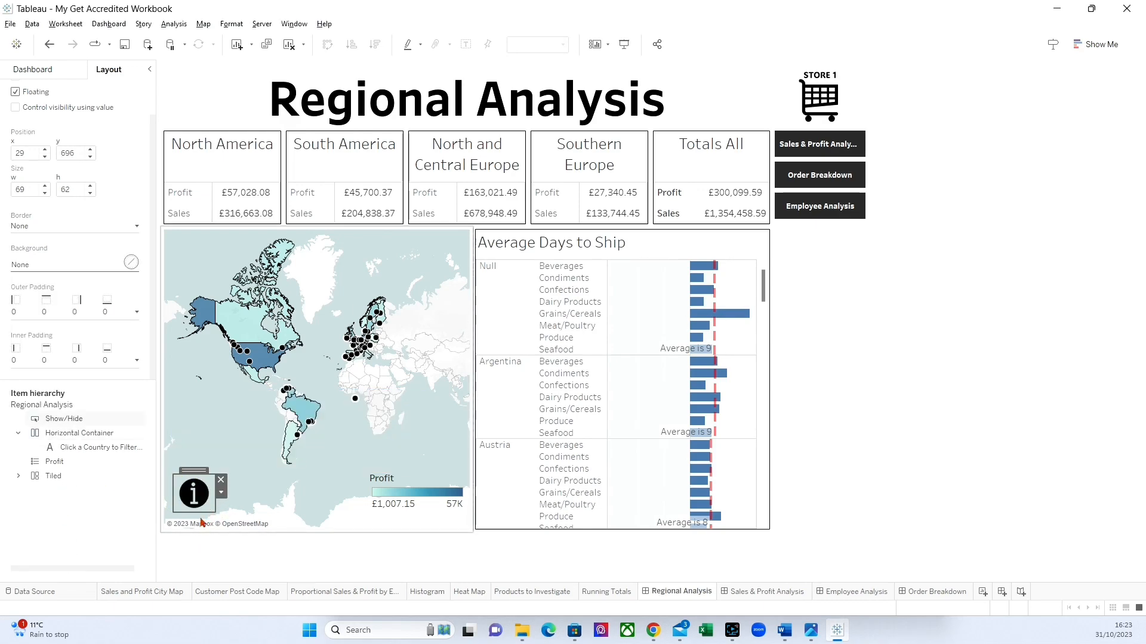
pyautogui.click(200, 500)
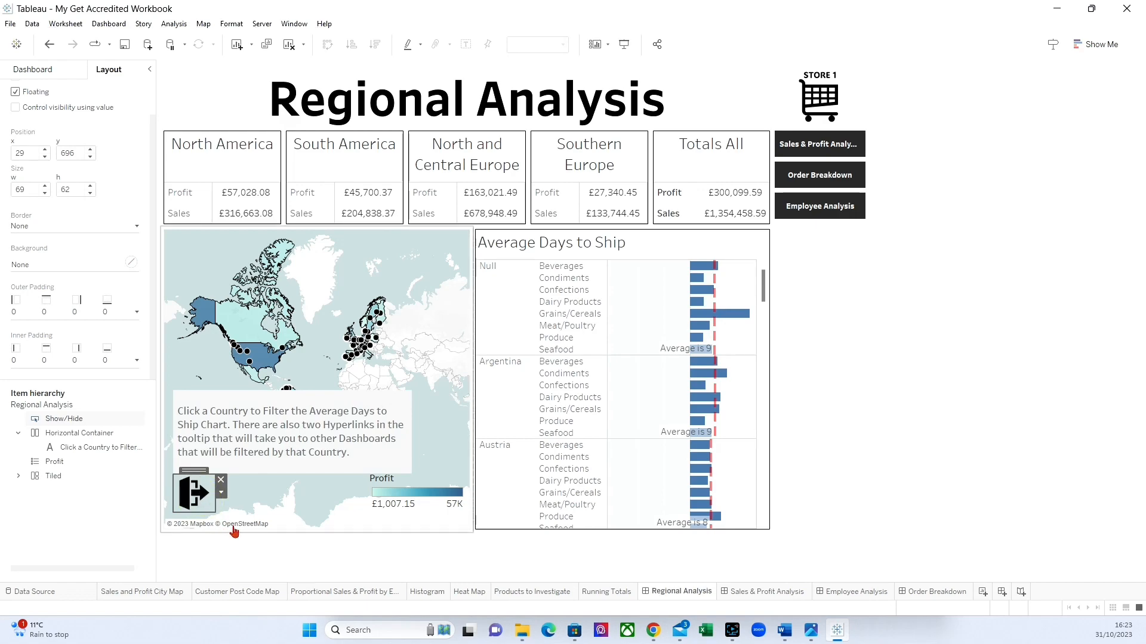
pyautogui.click(236, 549)
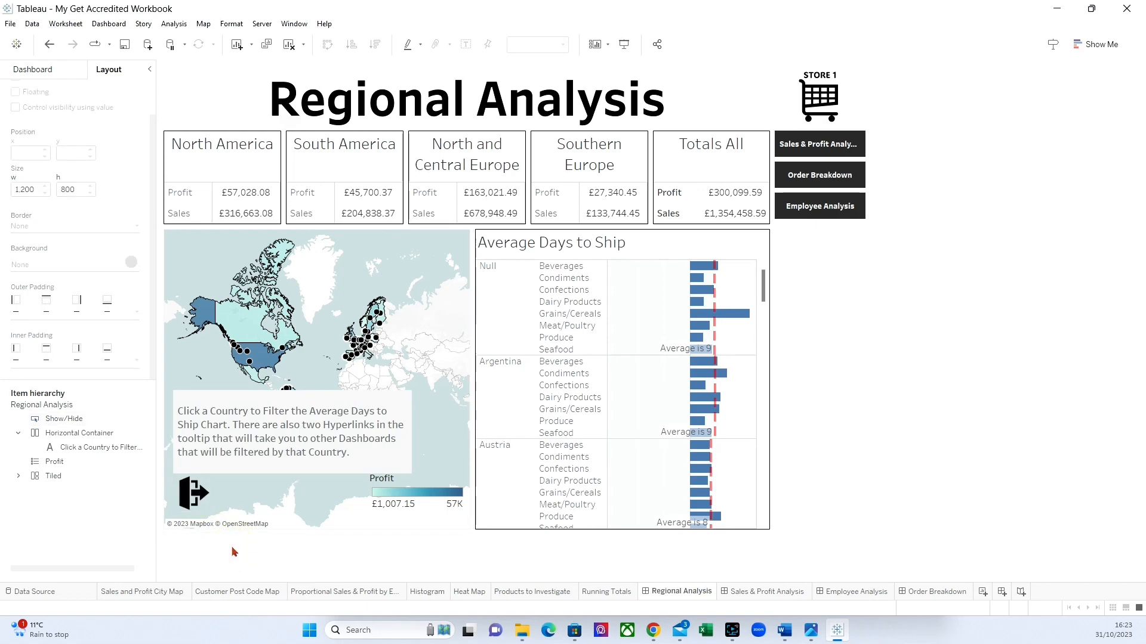
pyautogui.click(197, 496)
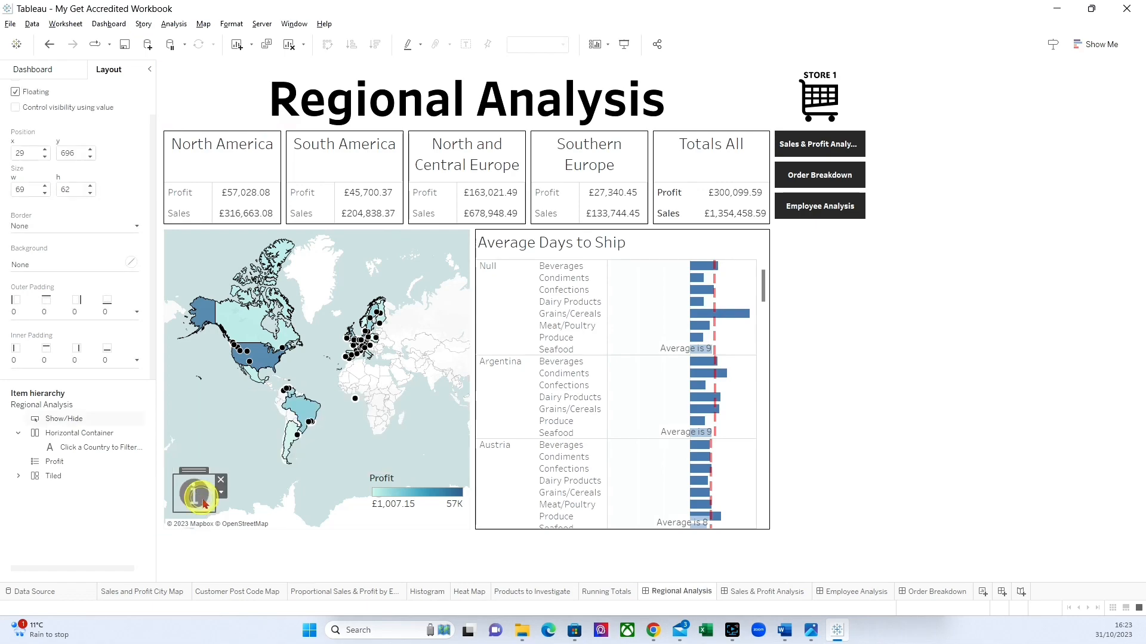
pyautogui.click(124, 44)
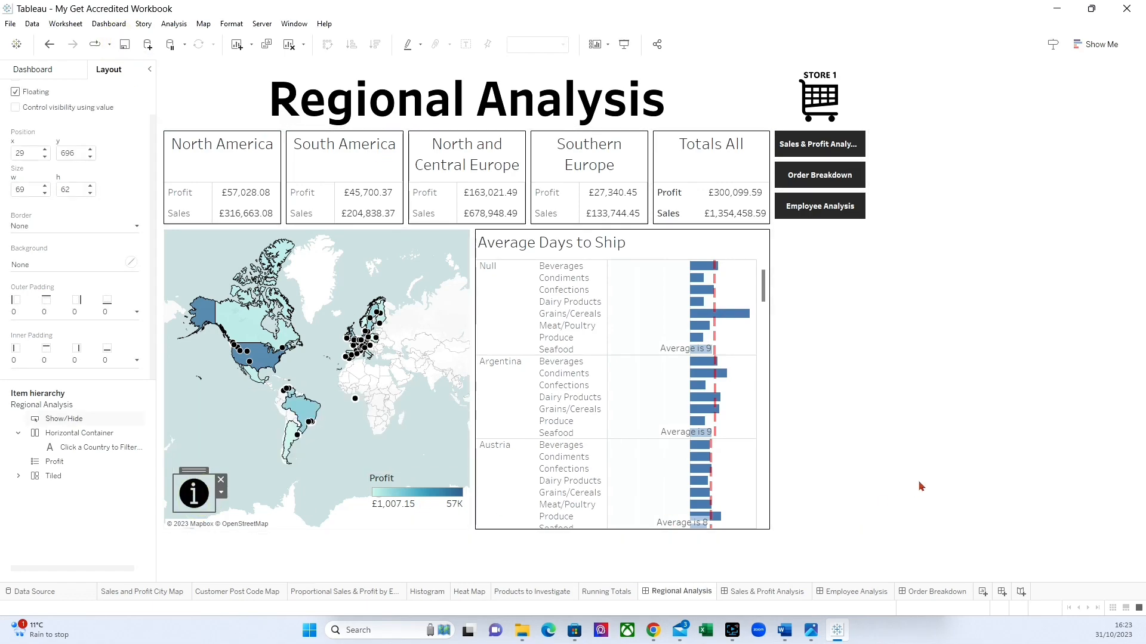
pyautogui.click(925, 464)
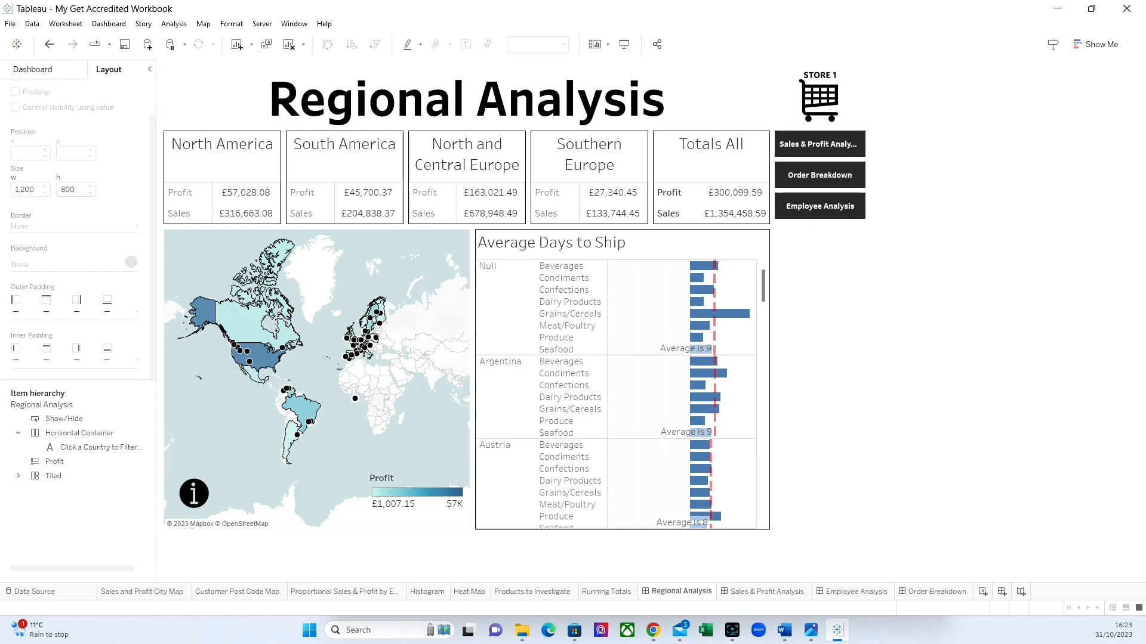
# On the Sales & Profit Analysis dashboard, add a floating horizontal container and move it over the Sales by Product Drilldown chart.
pyautogui.click(755, 592)
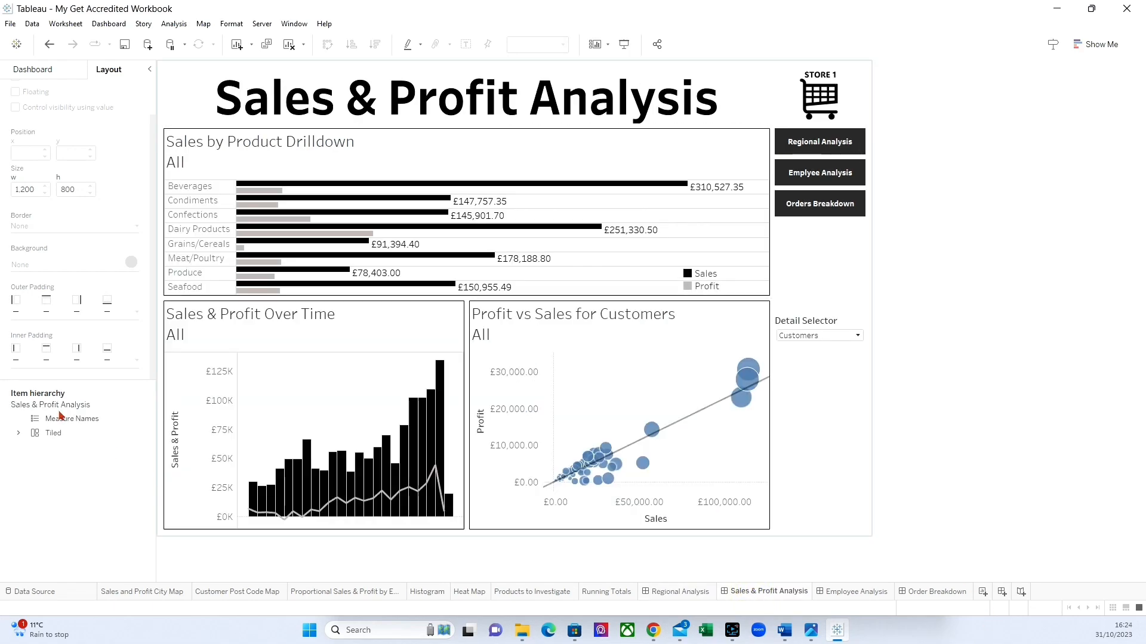
pyautogui.click(59, 70)
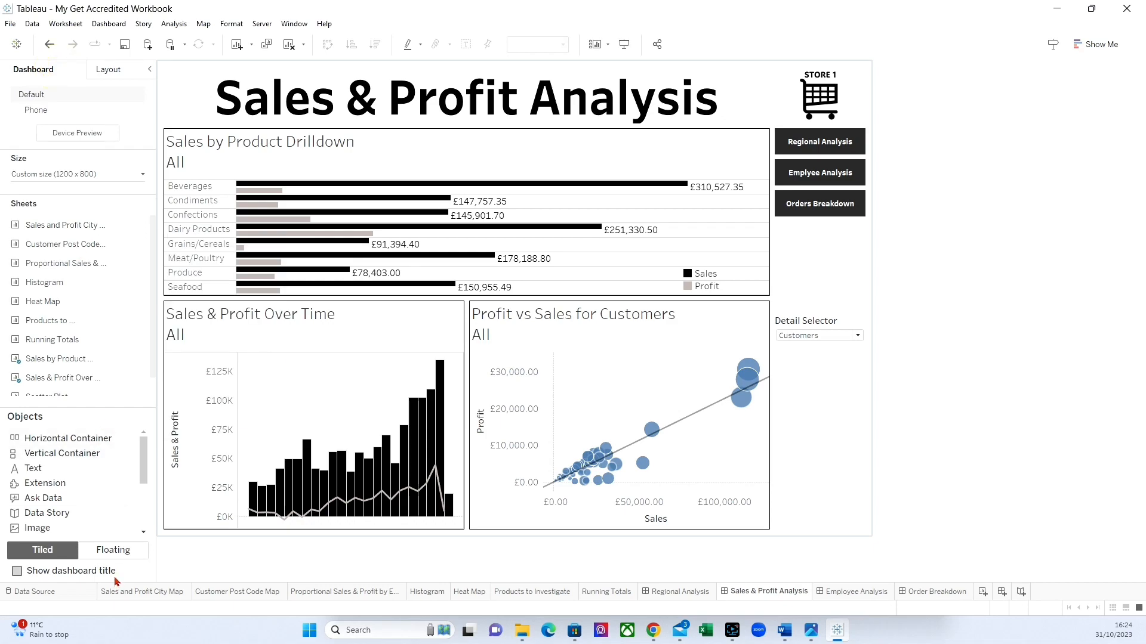
pyautogui.click(112, 550)
pyautogui.moveTo(45, 438); pyautogui.dragTo(604, 303)
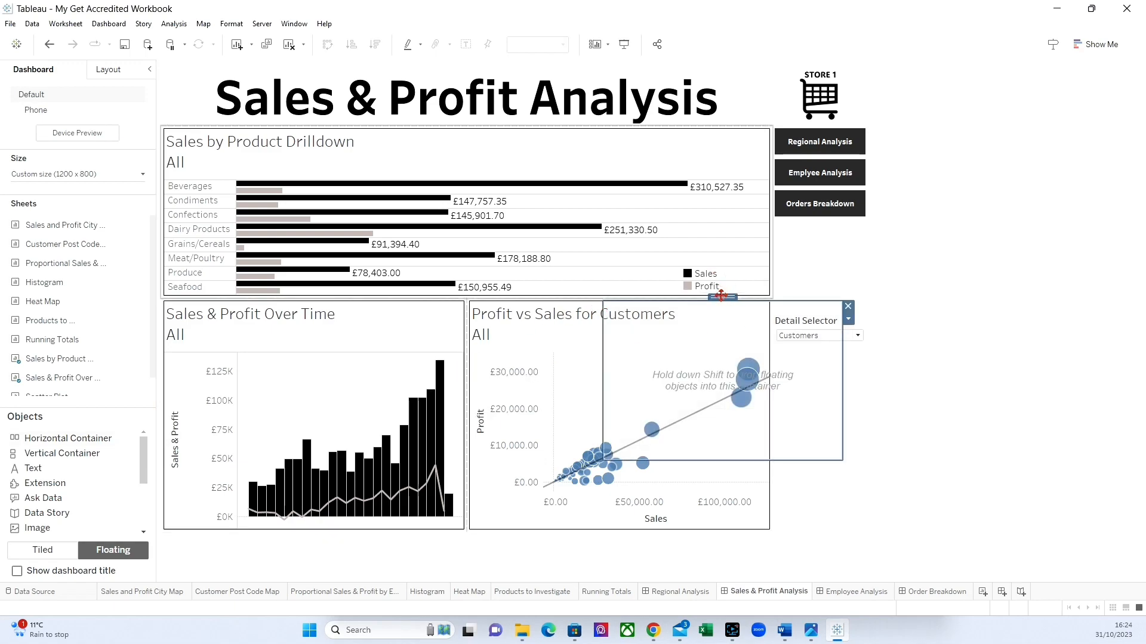
pyautogui.moveTo(722, 296); pyautogui.dragTo(603, 184)
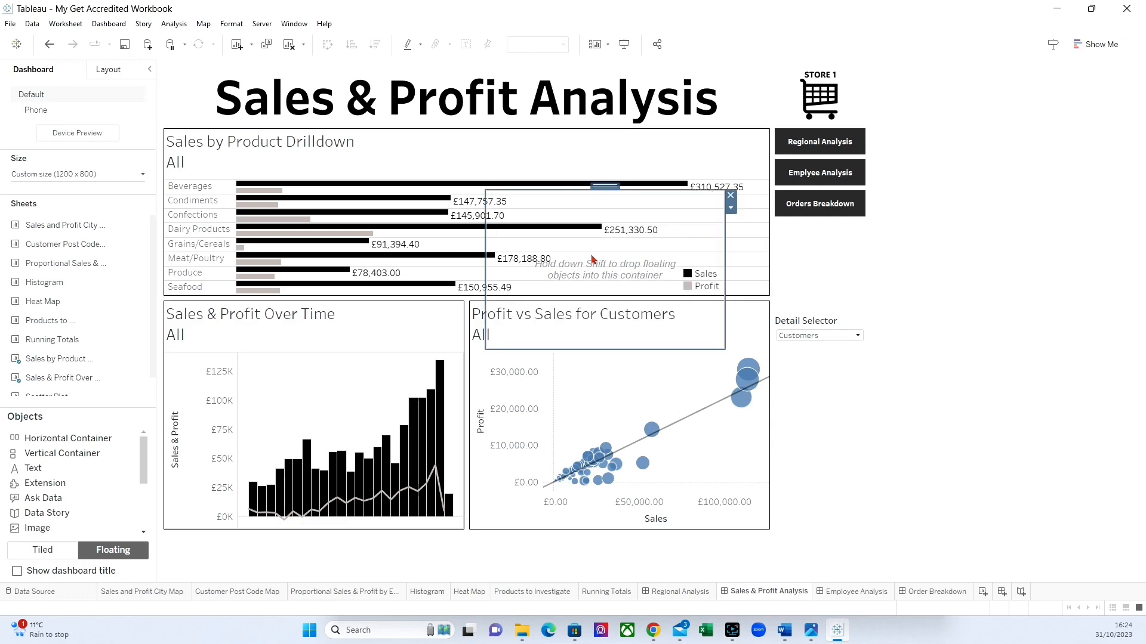
# Add a show/hide button to the horizontal container, place it just below the Detail Selector and enlarge it to about 60 by 58 pixels.
pyautogui.click(730, 208)
pyautogui.click(780, 245)
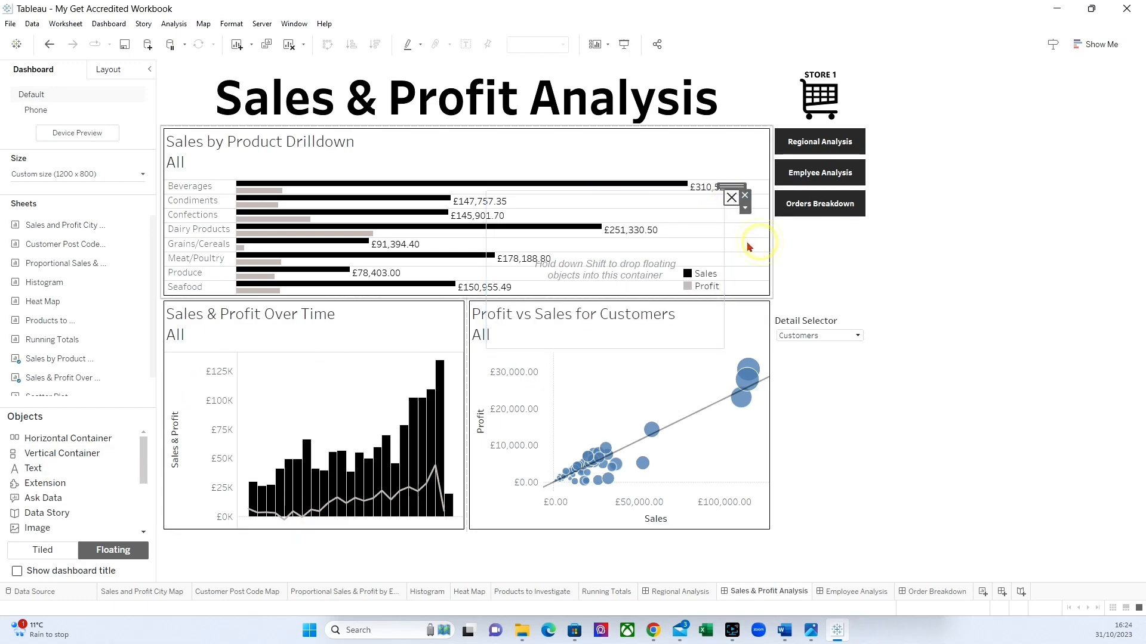
pyautogui.click(729, 187)
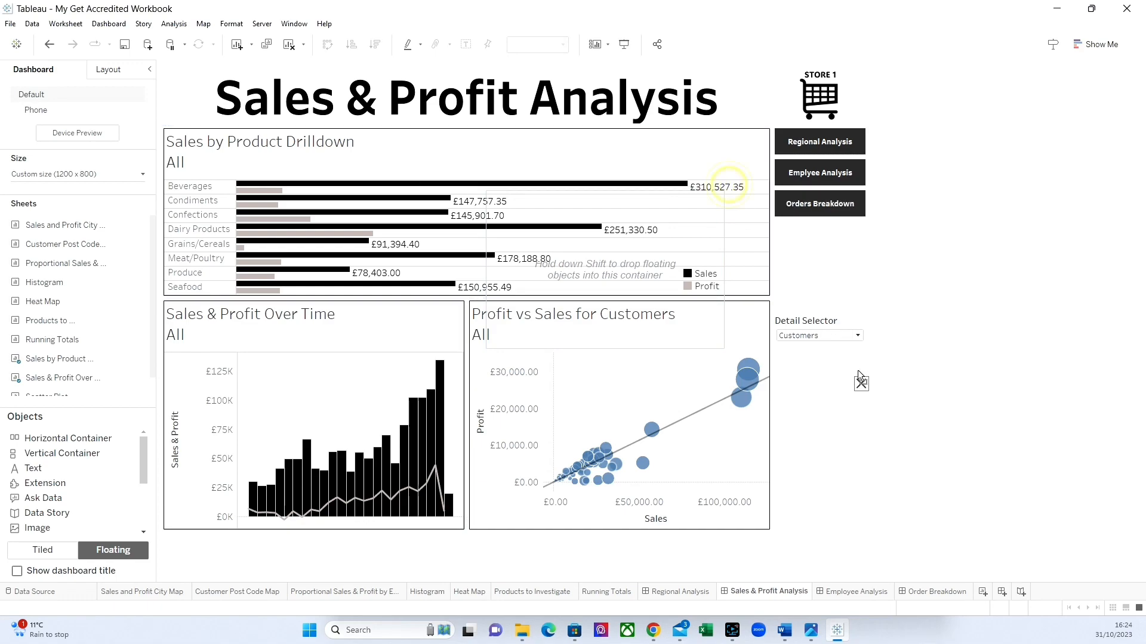
pyautogui.moveTo(811, 346); pyautogui.dragTo(844, 389)
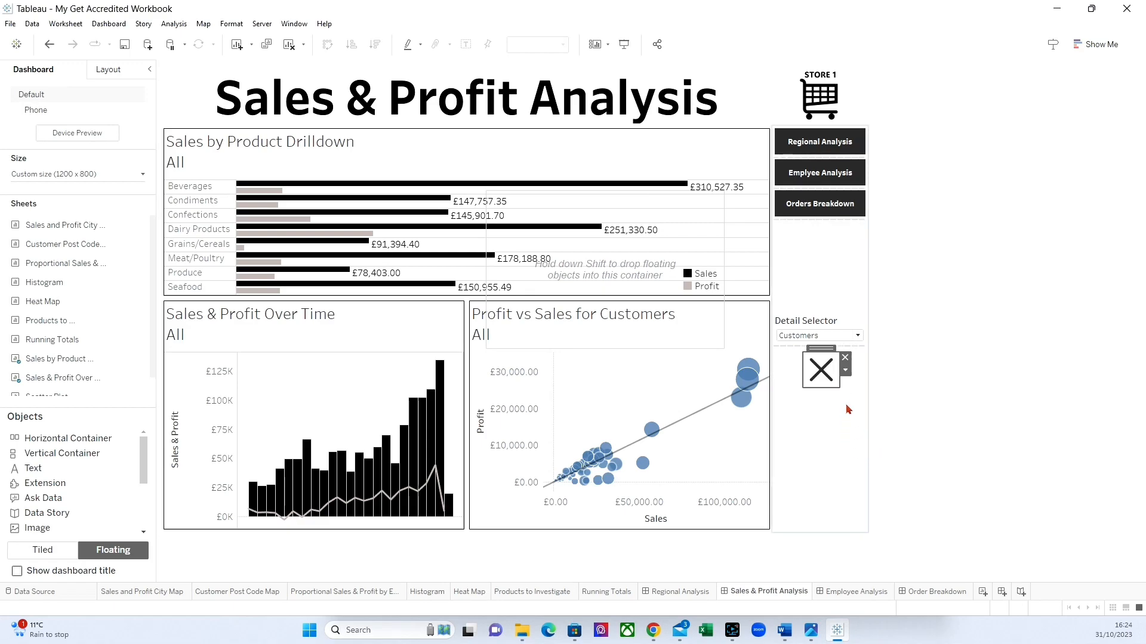
# Edit the show/hide button and assign the Exit image to its Item Shown state.
pyautogui.click(845, 371)
pyautogui.click(863, 381)
pyautogui.click(845, 370)
pyautogui.click(867, 381)
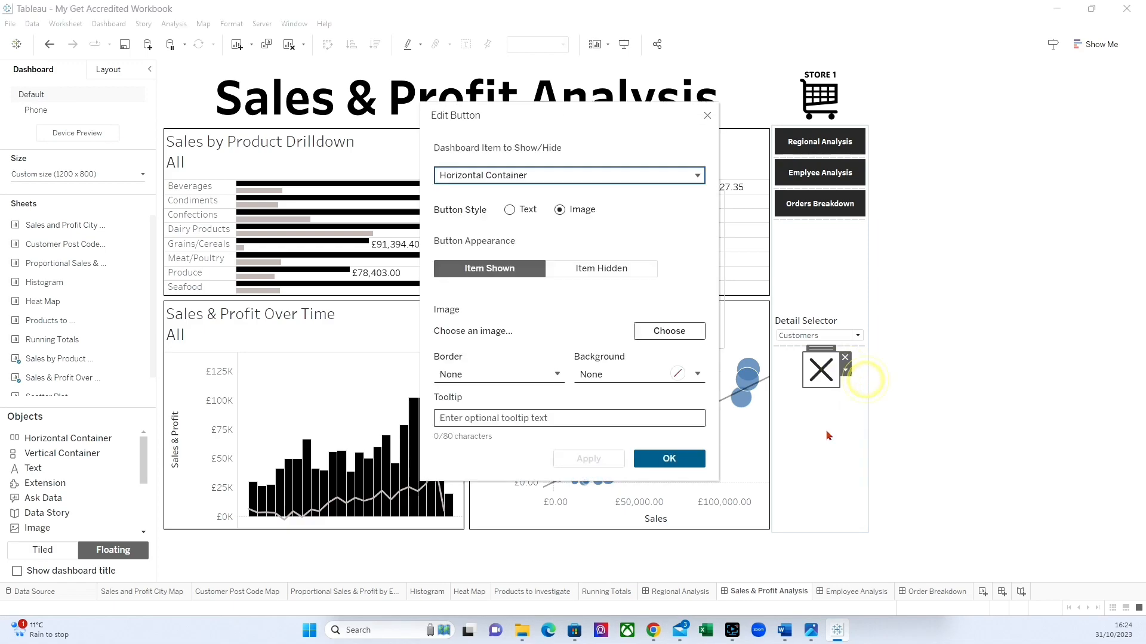
pyautogui.click(673, 334)
pyautogui.click(564, 271)
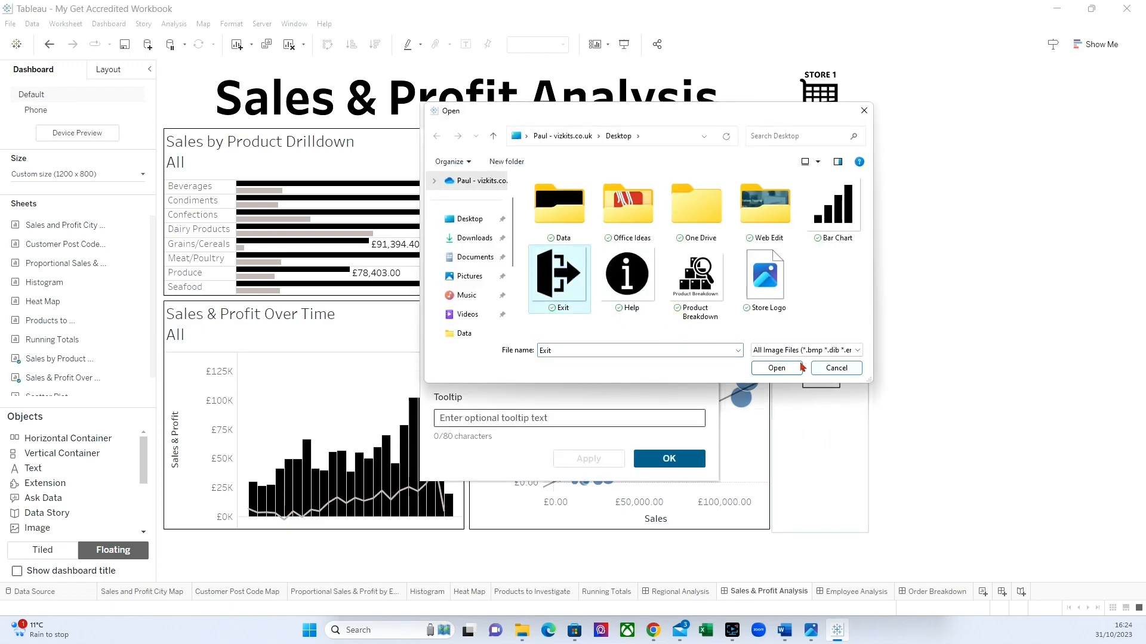
pyautogui.click(776, 365)
# Assign the Help image to the button's Item Hidden state and accept the button settings.
pyautogui.click(597, 266)
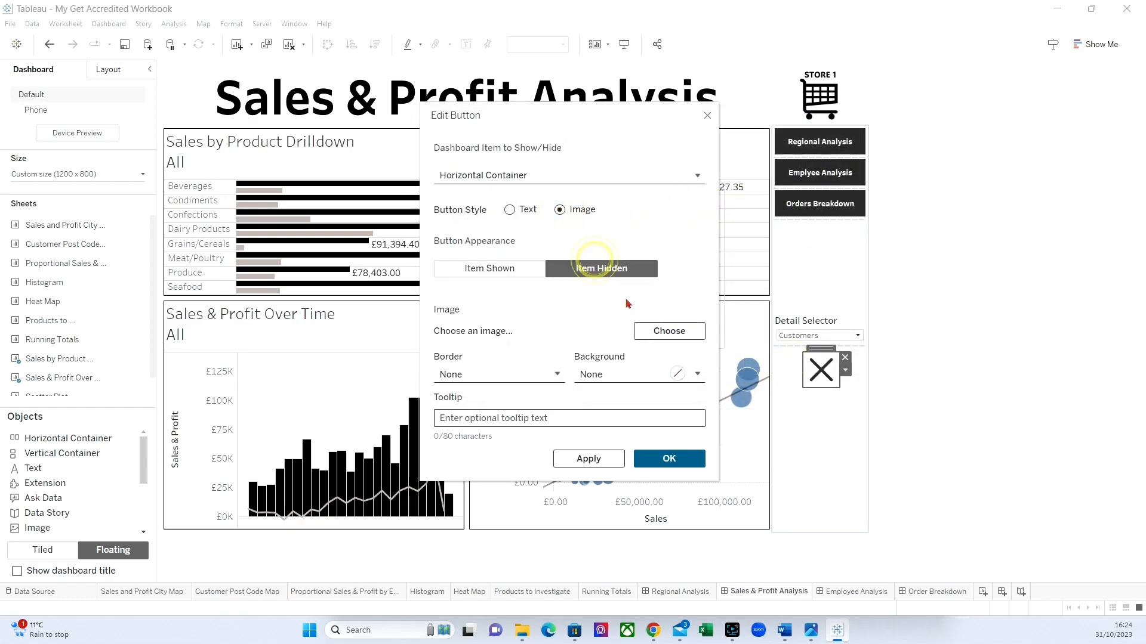
pyautogui.click(652, 330)
pyautogui.click(631, 288)
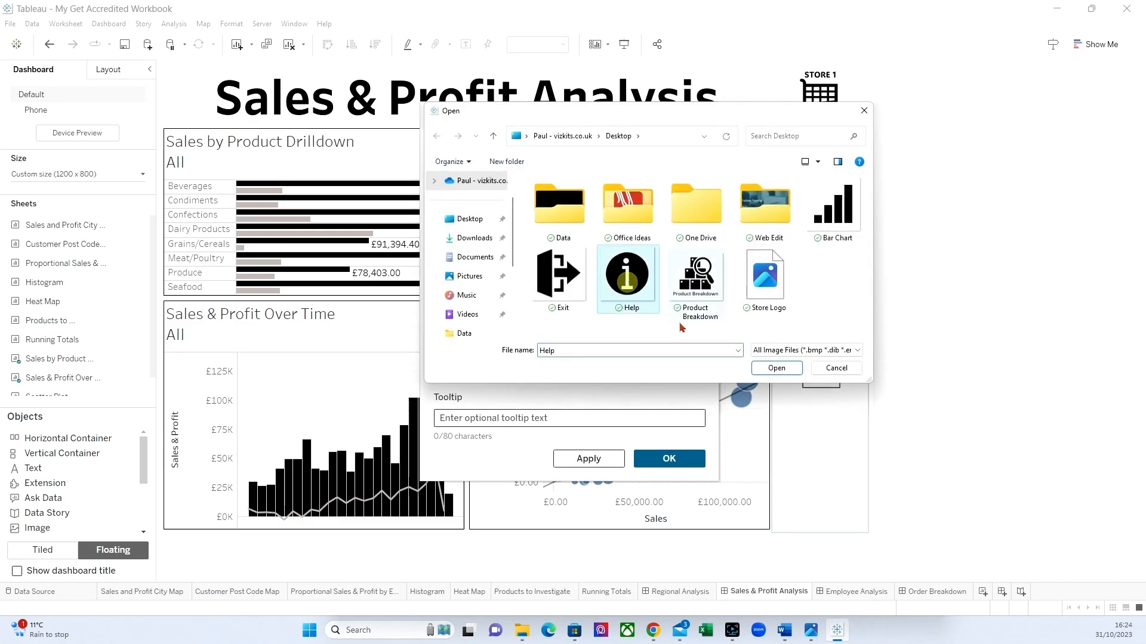
pyautogui.click(770, 369)
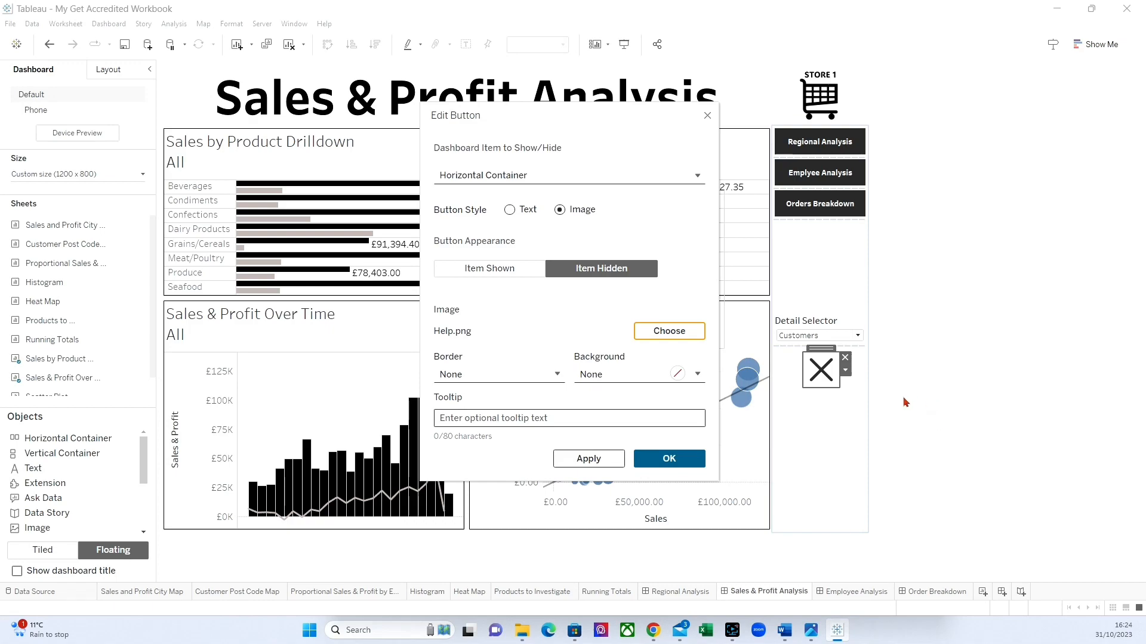
pyautogui.click(700, 454)
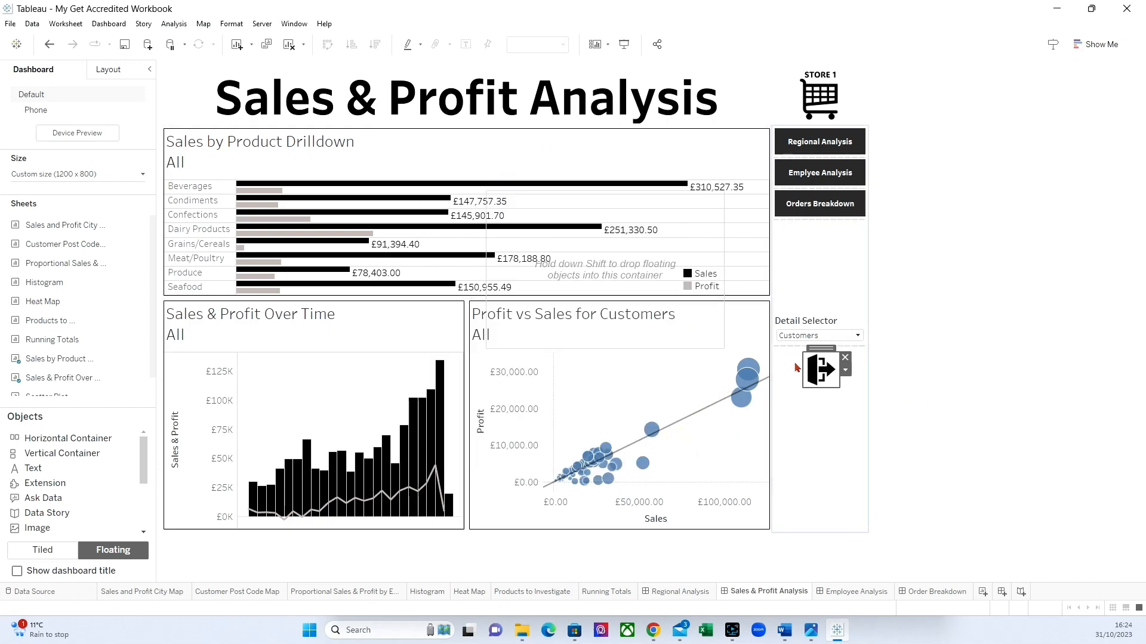
# Move the floating horizontal container beneath the exit button, overlapping the scatter plot, and reduce its height.
pyautogui.moveTo(604, 190); pyautogui.dragTo(729, 373)
pyautogui.moveTo(789, 531); pyautogui.dragTo(778, 444)
pyautogui.moveTo(732, 370); pyautogui.dragTo(750, 388)
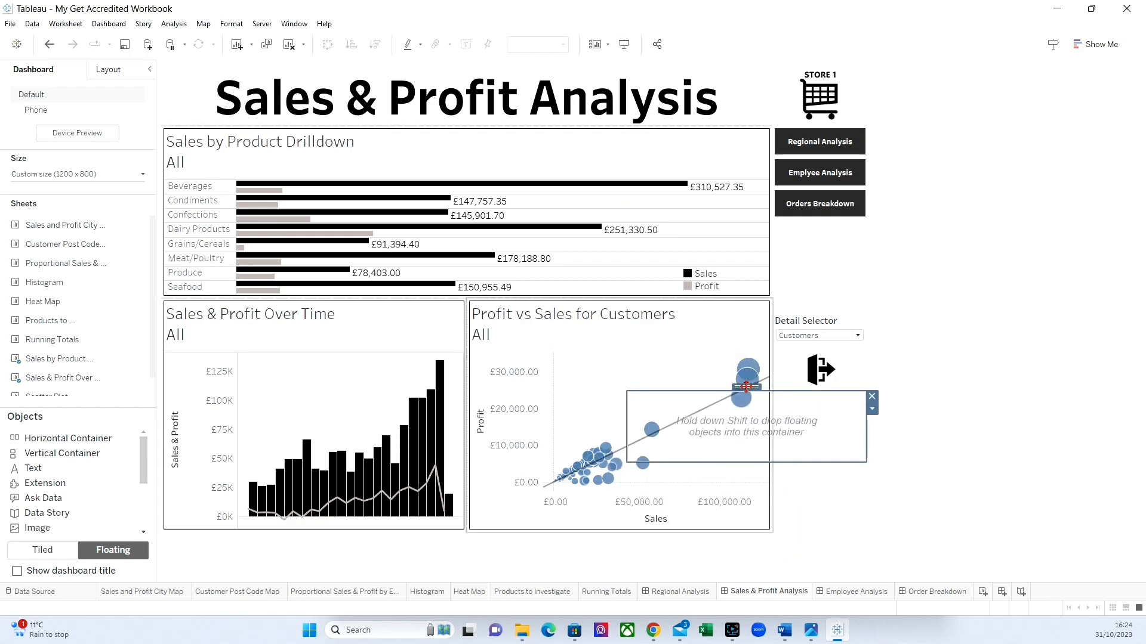
# Insert a tiled text object in the container reading "Choose either a Customer Breakdown or a Products Breakdown in the Scatter Plot".
pyautogui.click(47, 554)
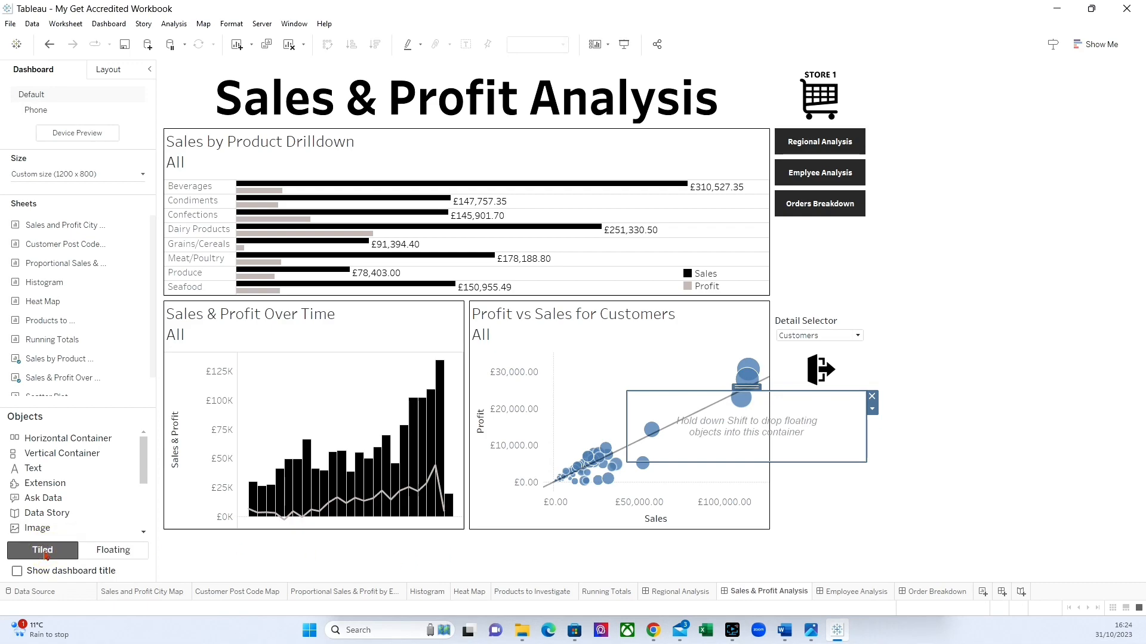
pyautogui.moveTo(33, 469); pyautogui.dragTo(683, 450)
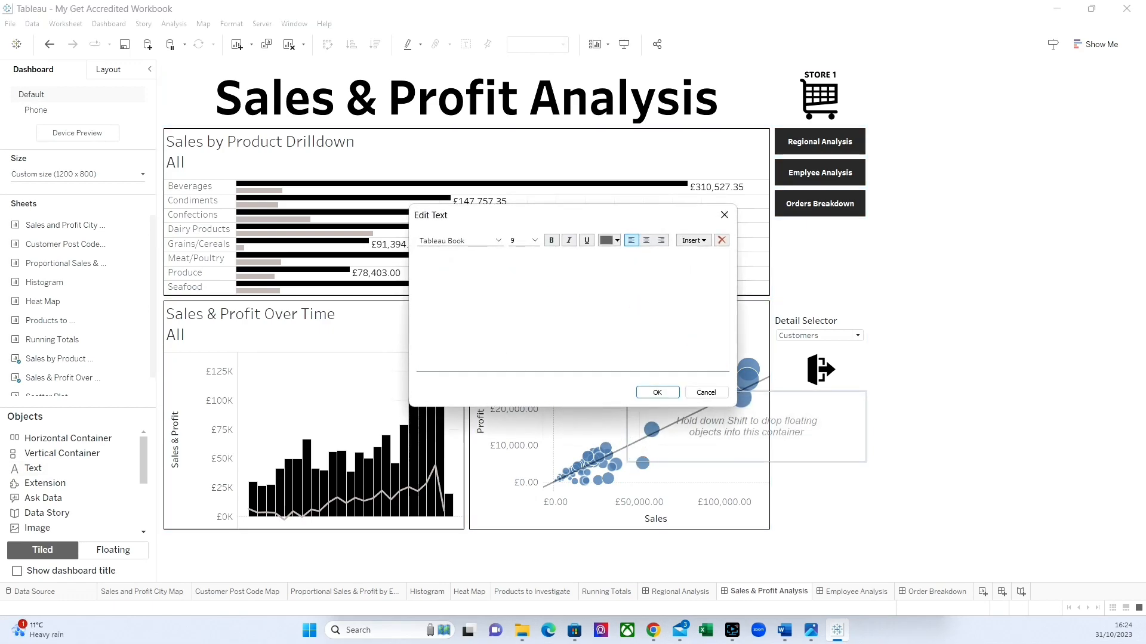
pyautogui.write('c')
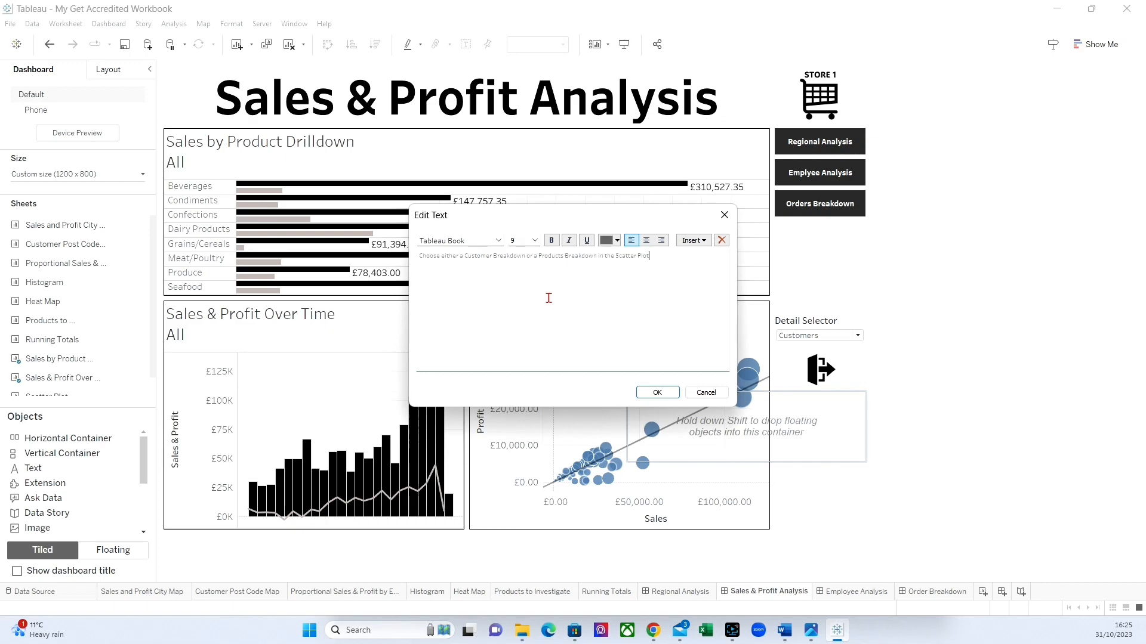
# Format the whole instruction text as bold at size 10 and accept it.
pyautogui.moveTo(679, 260); pyautogui.dragTo(312, 260)
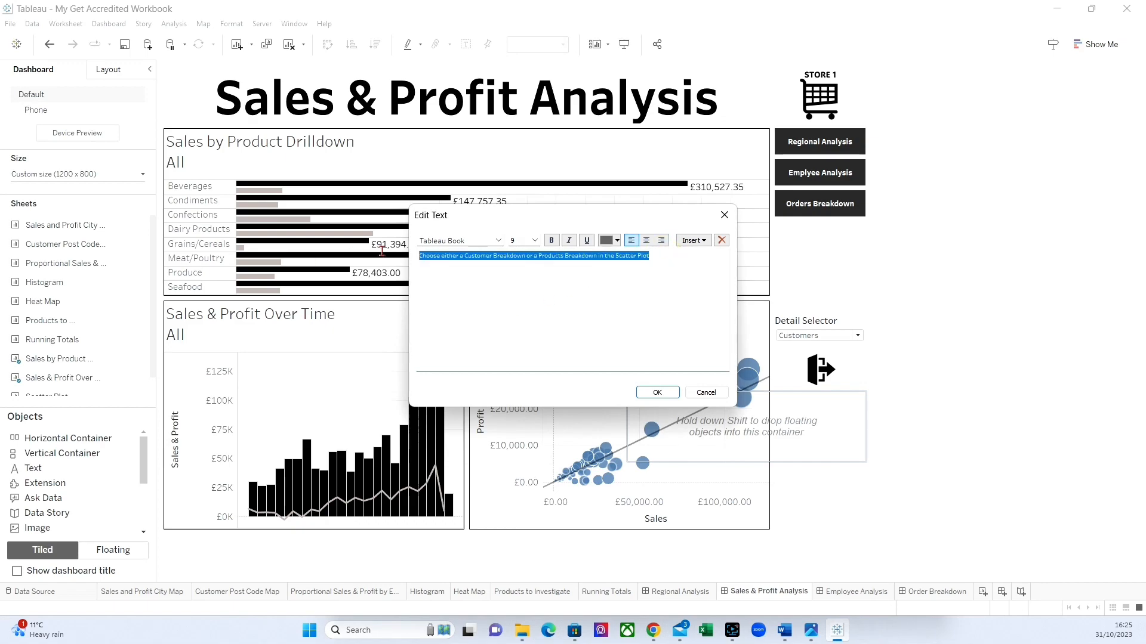
pyautogui.click(535, 240)
pyautogui.click(516, 266)
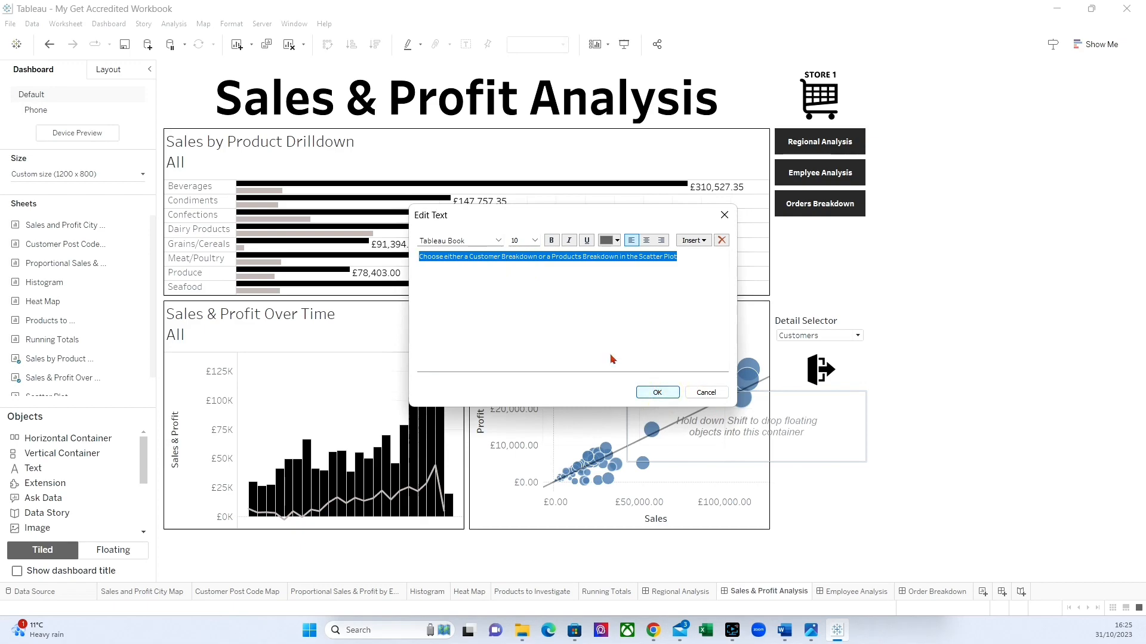
pyautogui.click(551, 240)
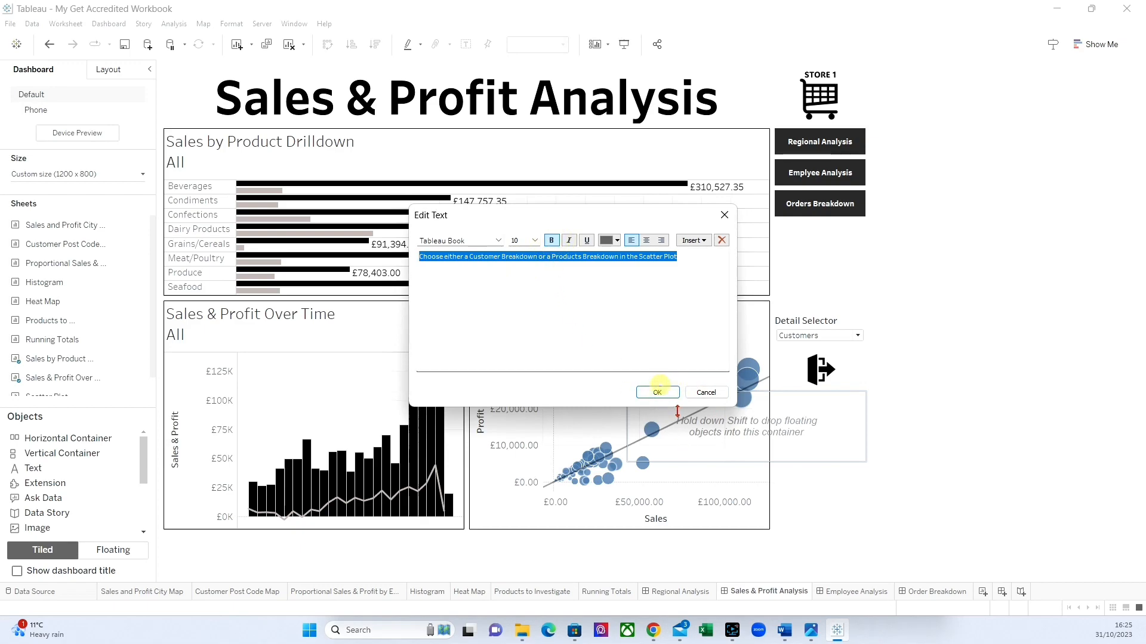
pyautogui.click(658, 393)
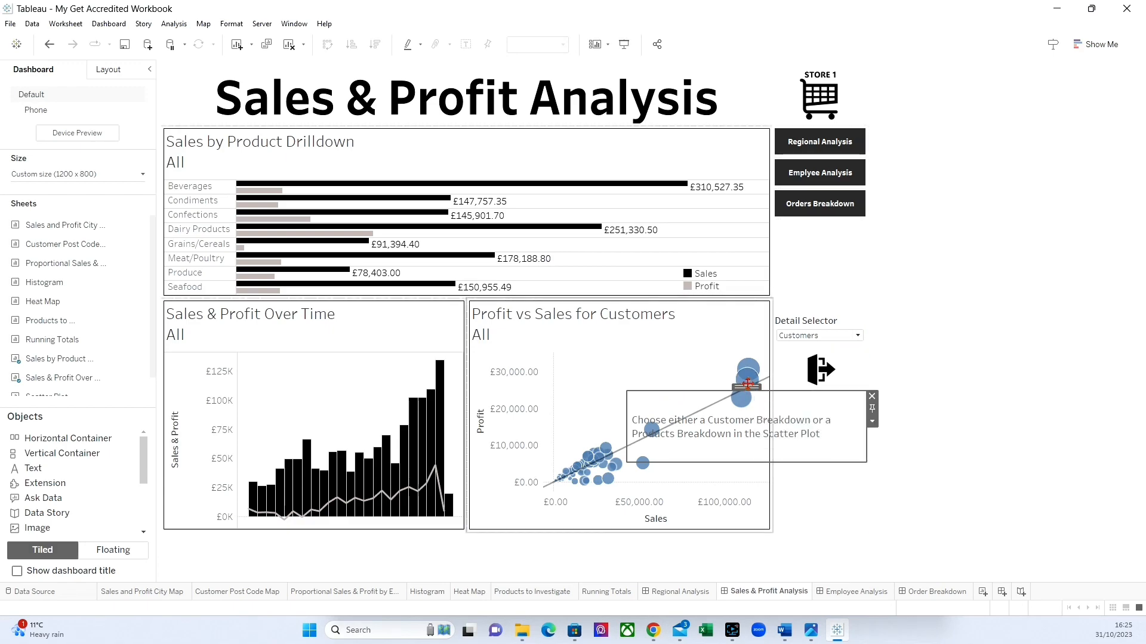
# Shrink the instruction container to about 346 by 93 pixels and position it directly under the exit button.
pyautogui.moveTo(867, 421); pyautogui.dragTo(834, 422)
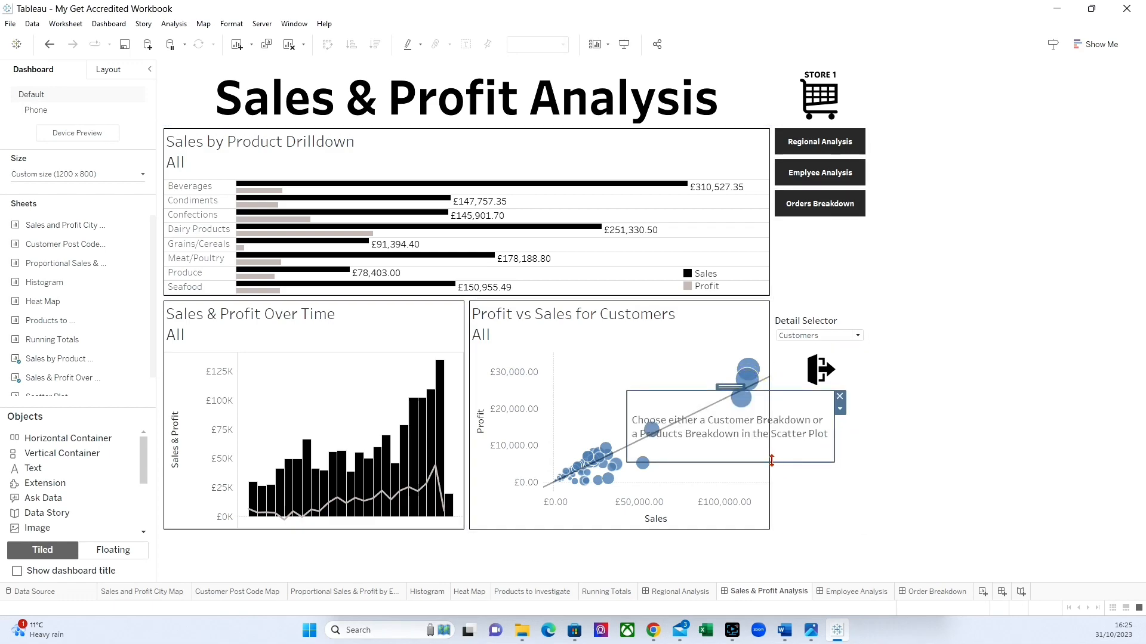
pyautogui.moveTo(745, 388)
pyautogui.moveTo(743, 459); pyautogui.dragTo(743, 447)
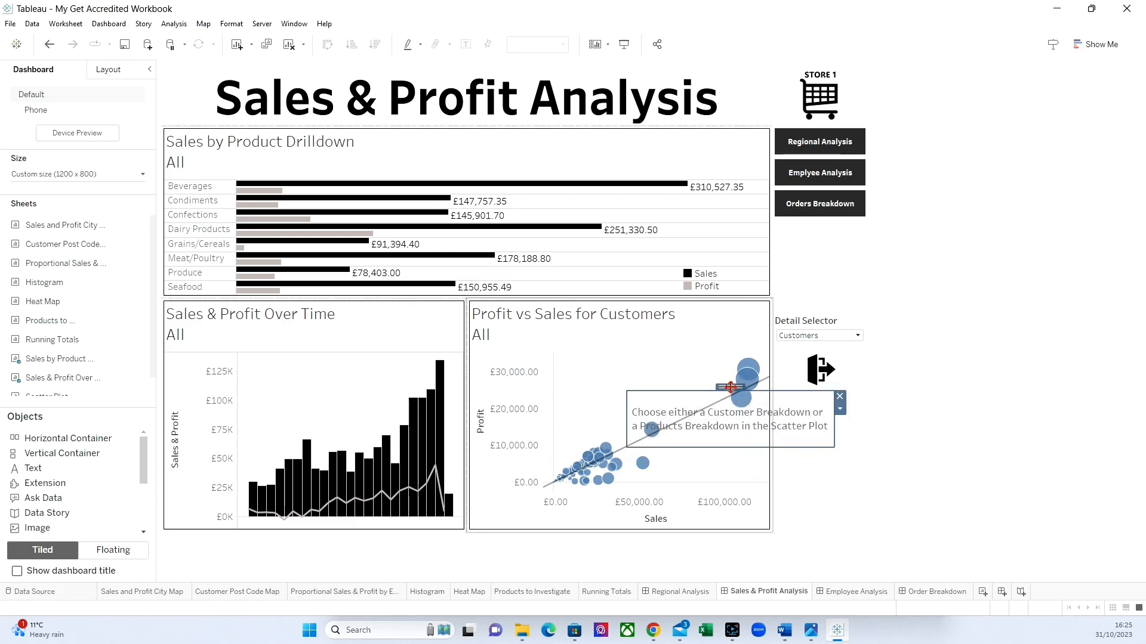
pyautogui.moveTo(730, 388); pyautogui.dragTo(758, 387)
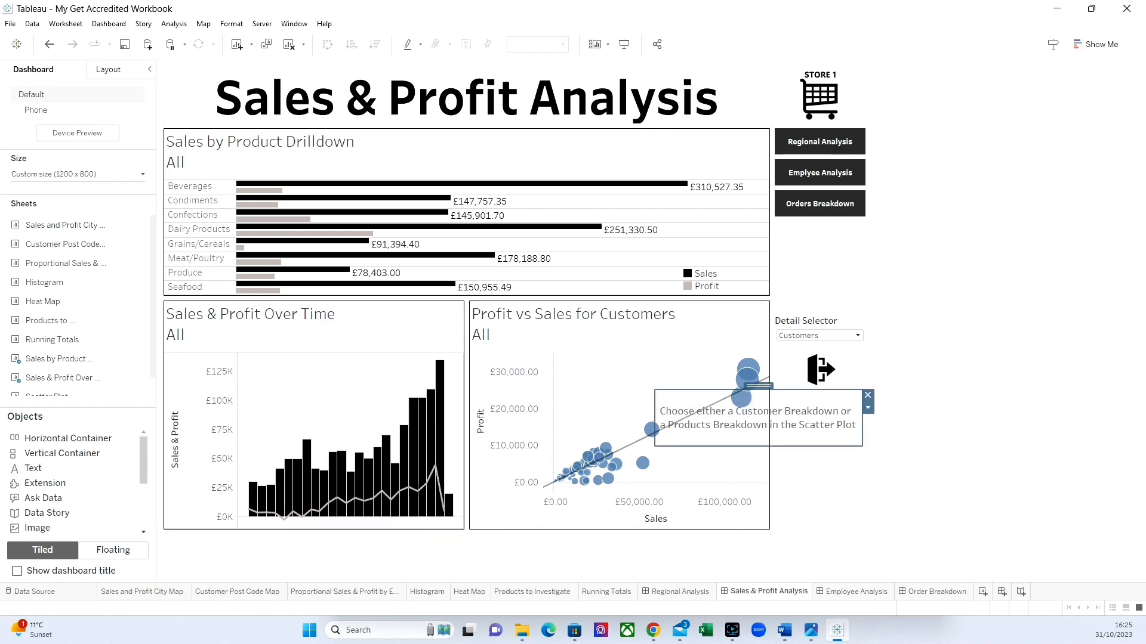
# Give the instruction container a very light grey background.
pyautogui.click(109, 70)
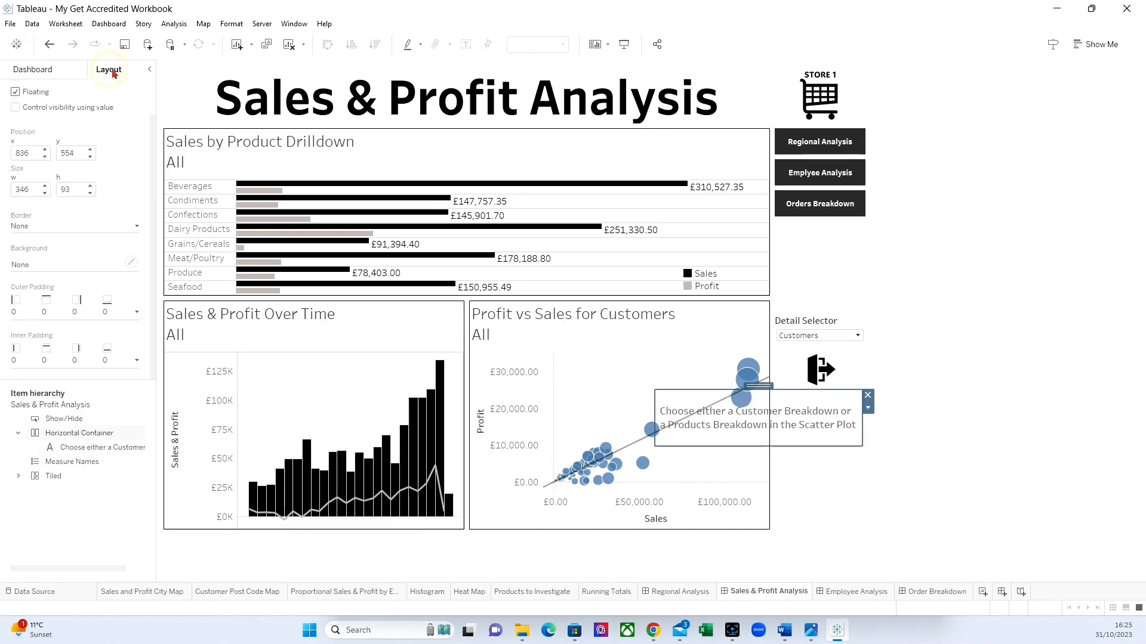
pyautogui.click(29, 265)
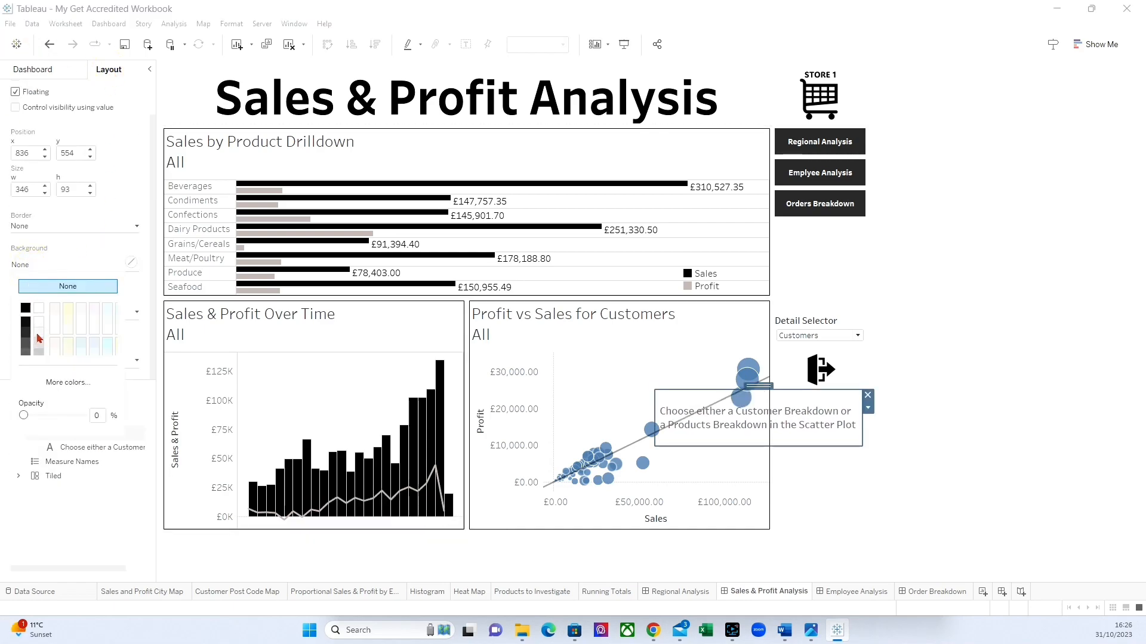
pyautogui.click(37, 342)
pyautogui.click(916, 370)
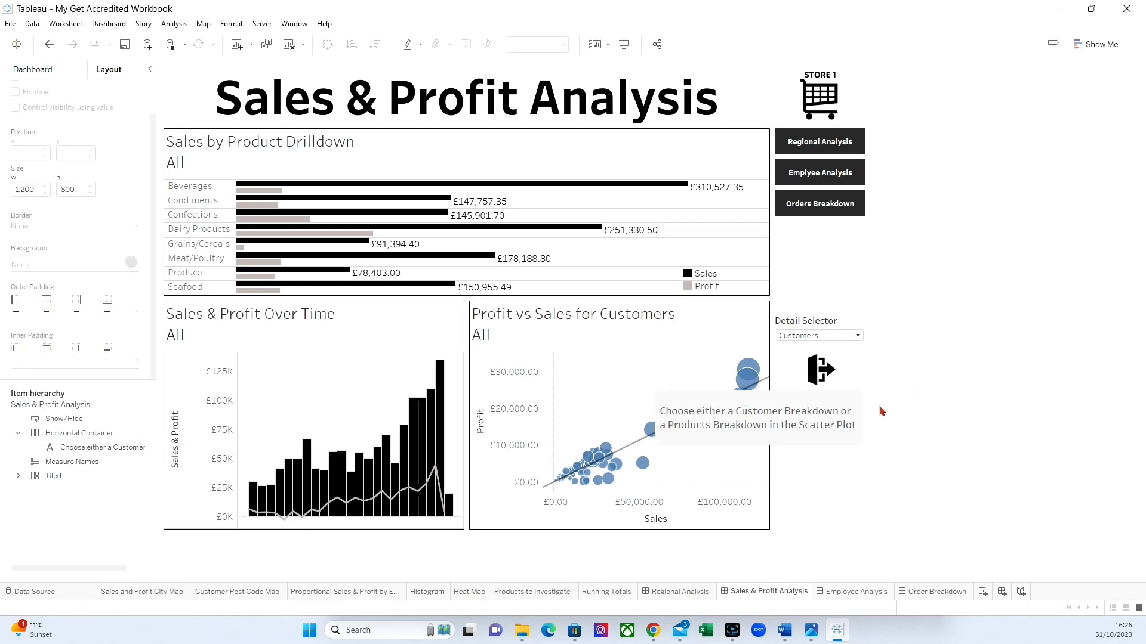
# Add a thin solid border around the instruction container on the Sales & Profit Analysis dashboard.
pyautogui.click(824, 372)
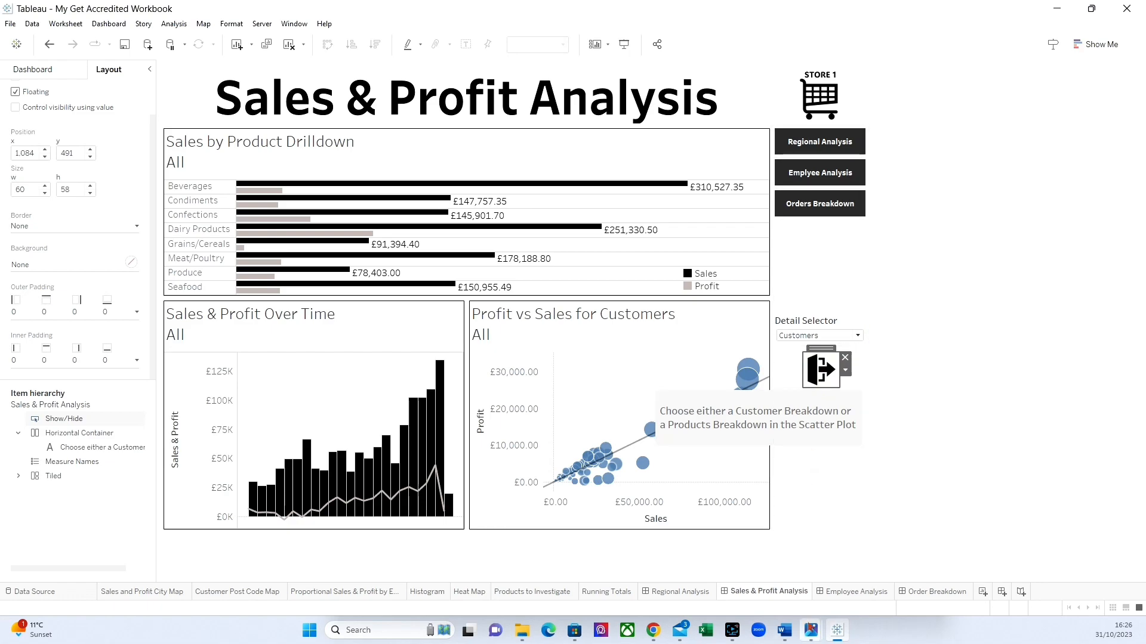
pyautogui.click(814, 430)
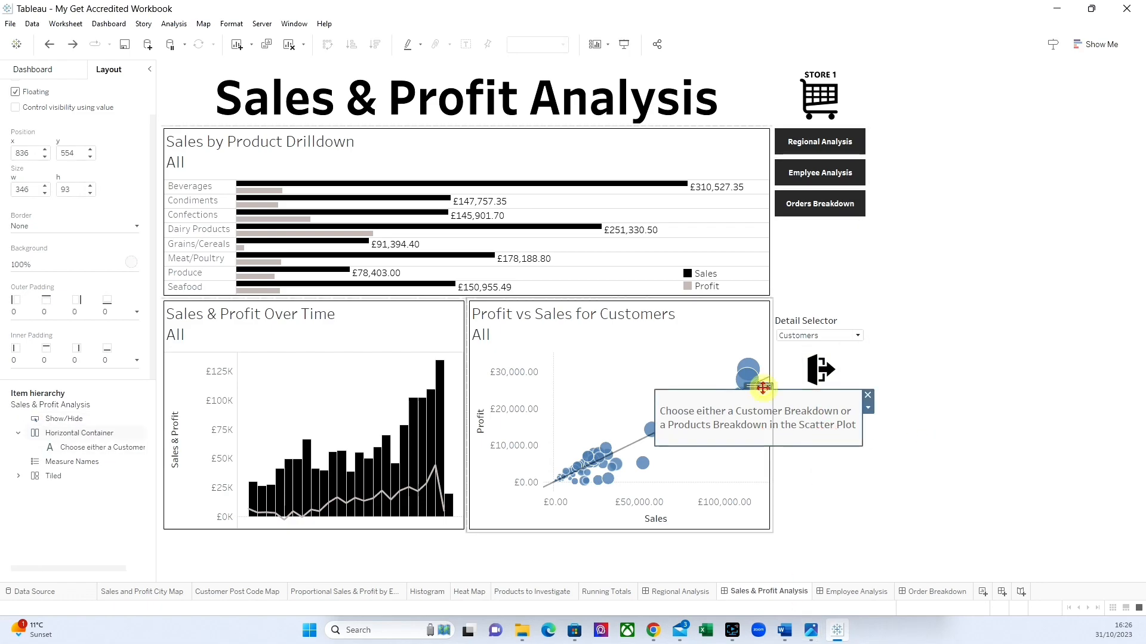
pyautogui.click(48, 225)
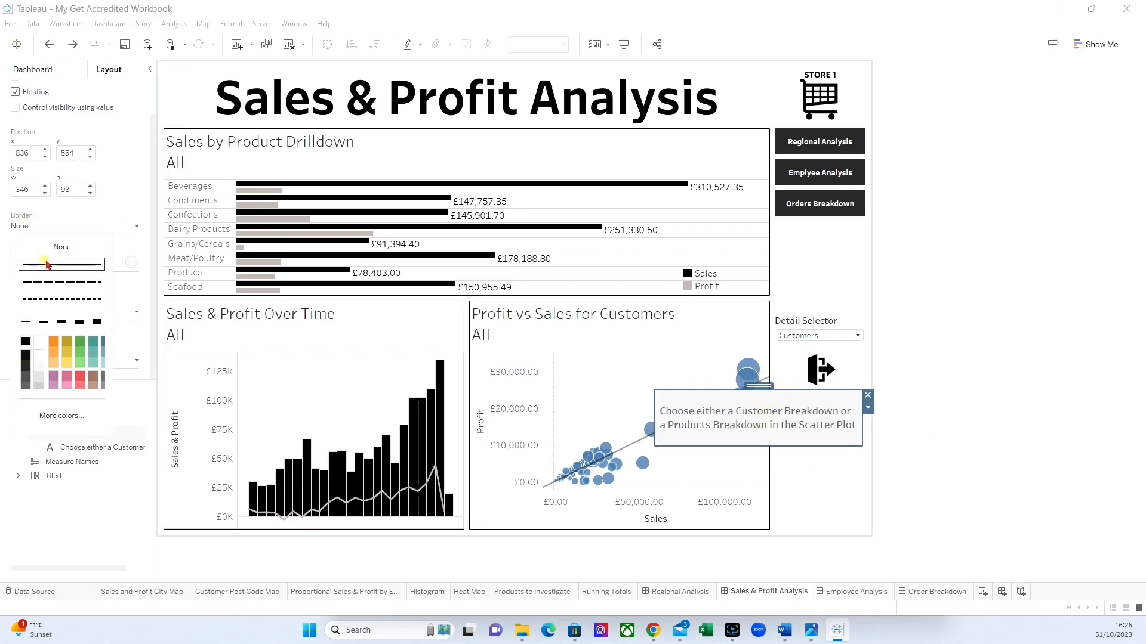
pyautogui.click(962, 429)
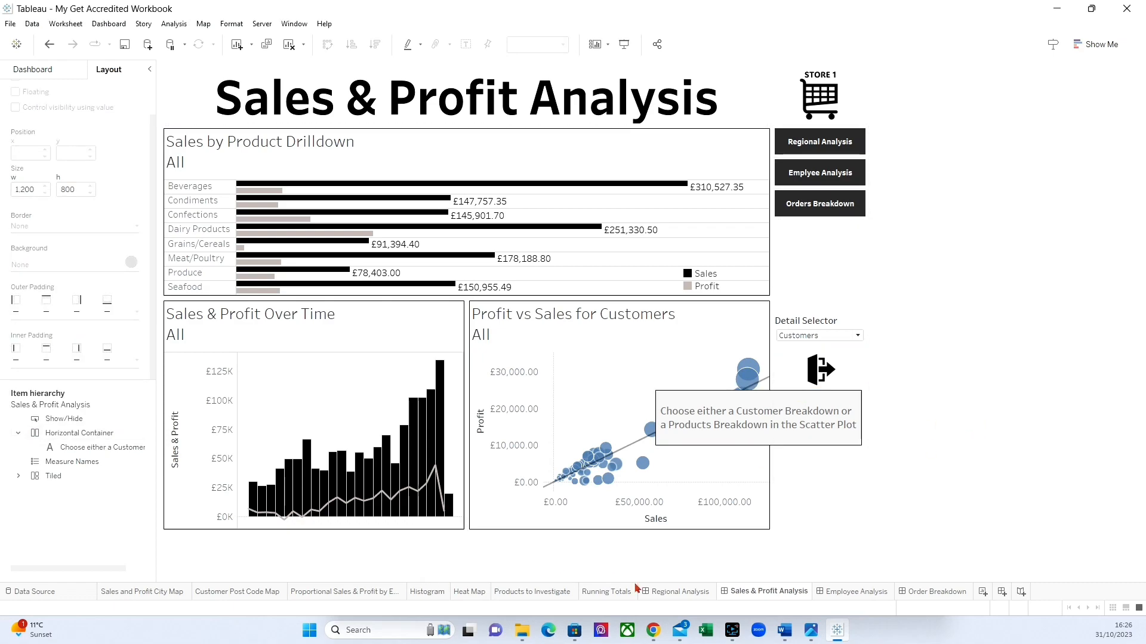
# On the Regional Analysis dashboard, show the instruction box and give its horizontal container a solid border.
pyautogui.click(682, 592)
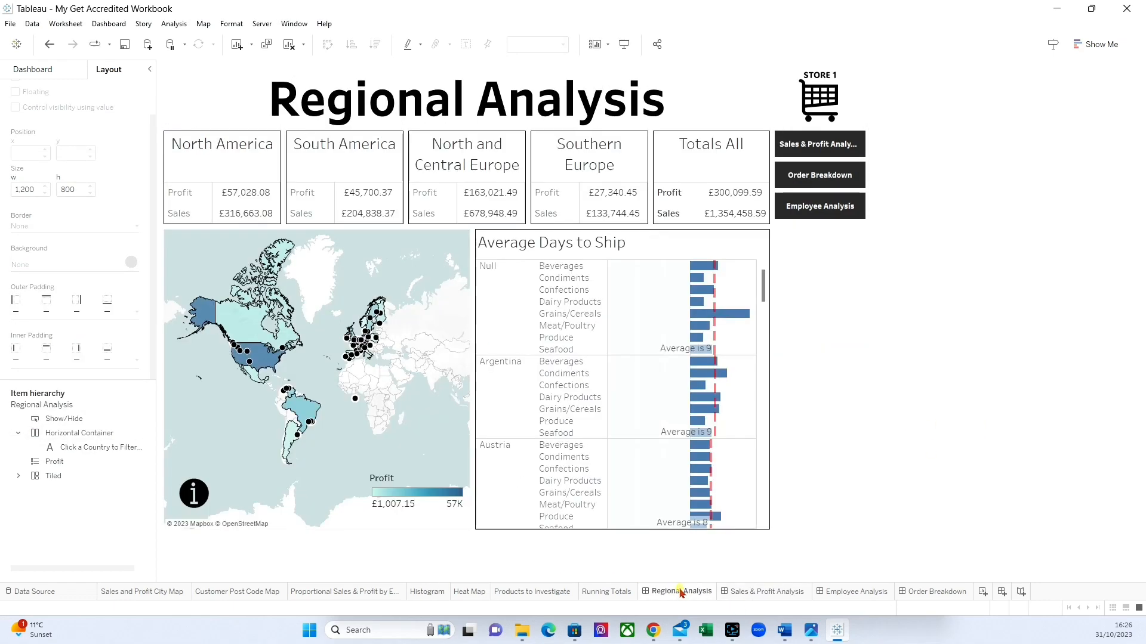
pyautogui.click(202, 492)
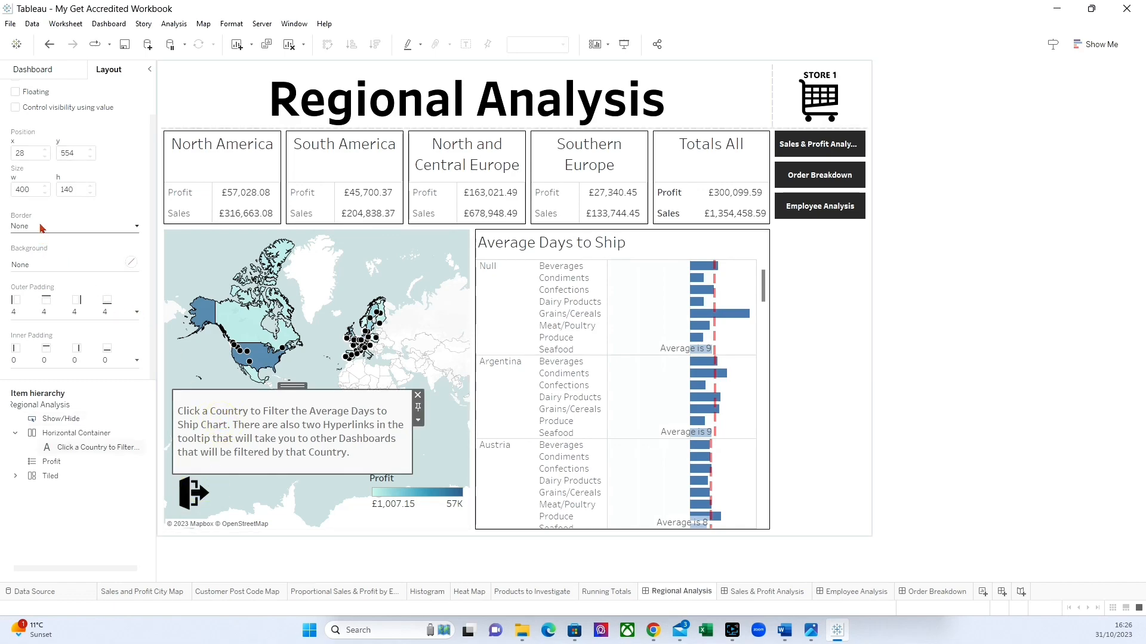
pyautogui.click(278, 386)
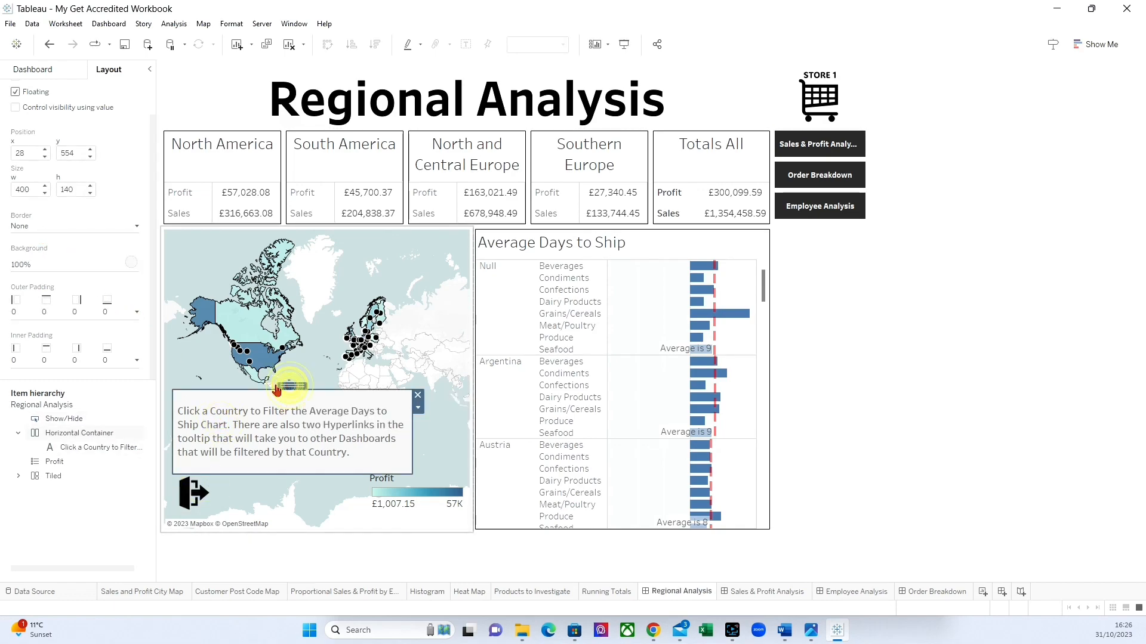
pyautogui.click(36, 225)
pyautogui.click(37, 263)
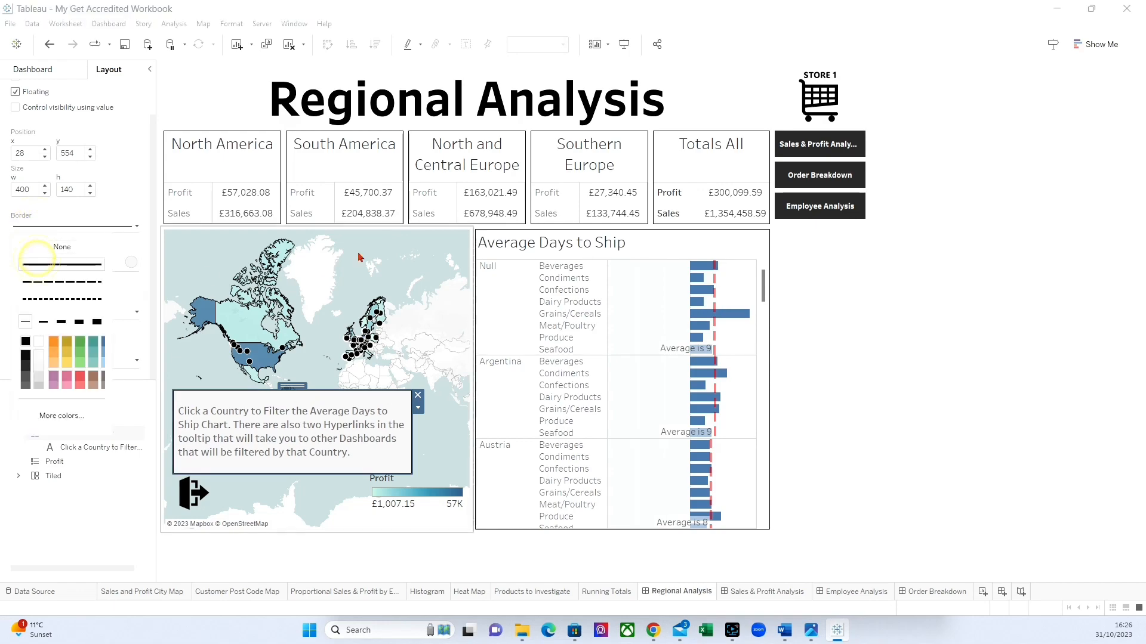
pyautogui.click(994, 411)
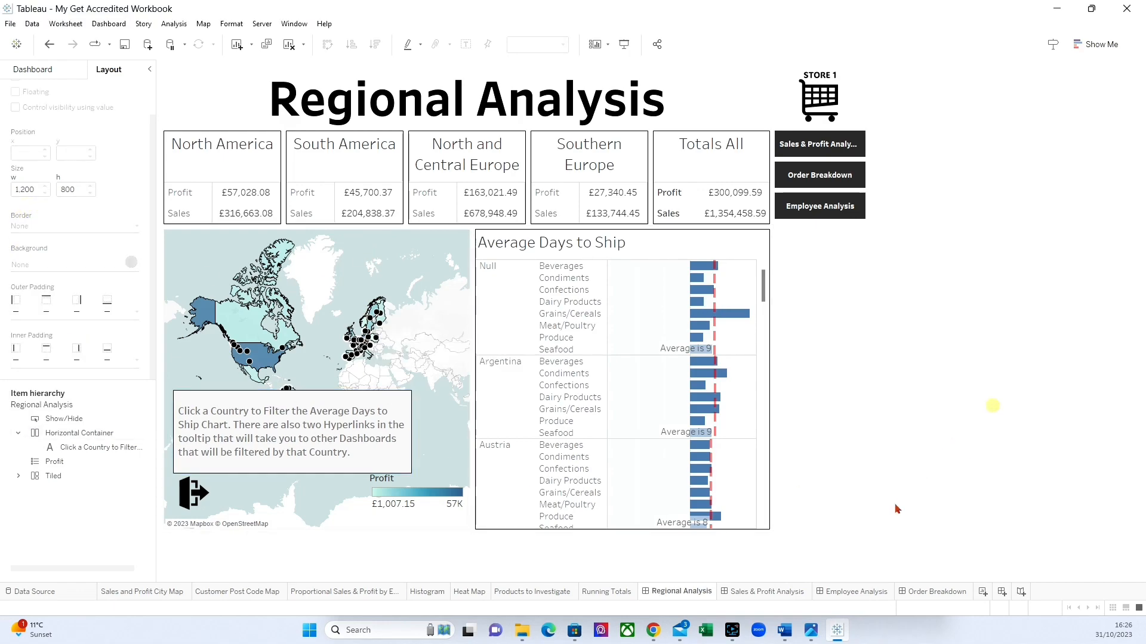
# Return to the Sales & Profit Analysis dashboard and hide the instruction box with its show/hide button.
pyautogui.click(759, 593)
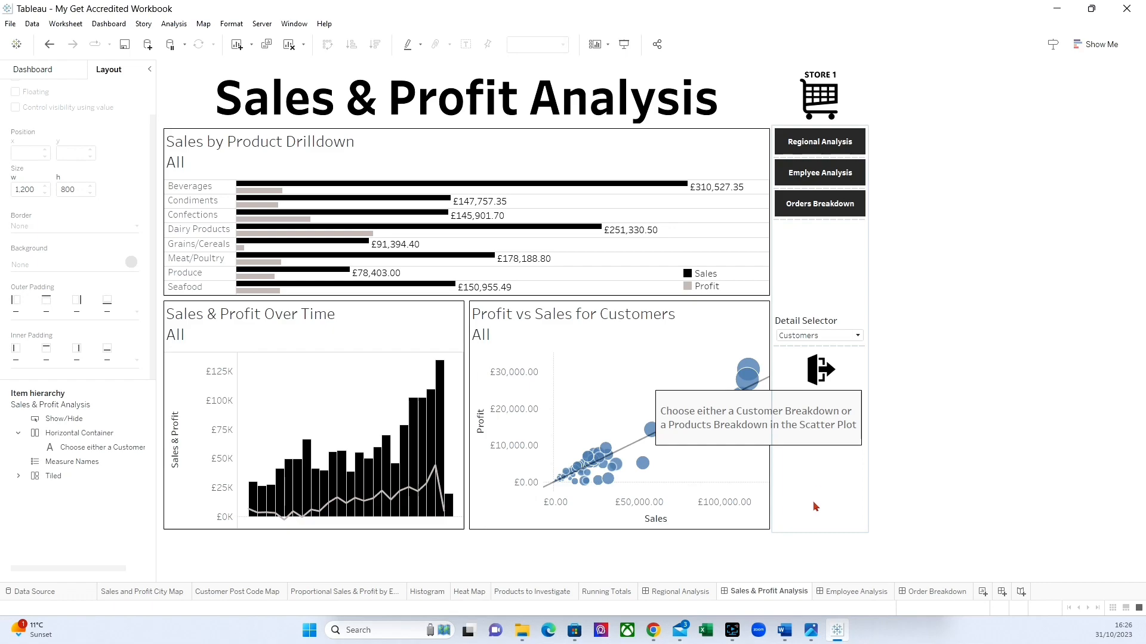
pyautogui.click(821, 371)
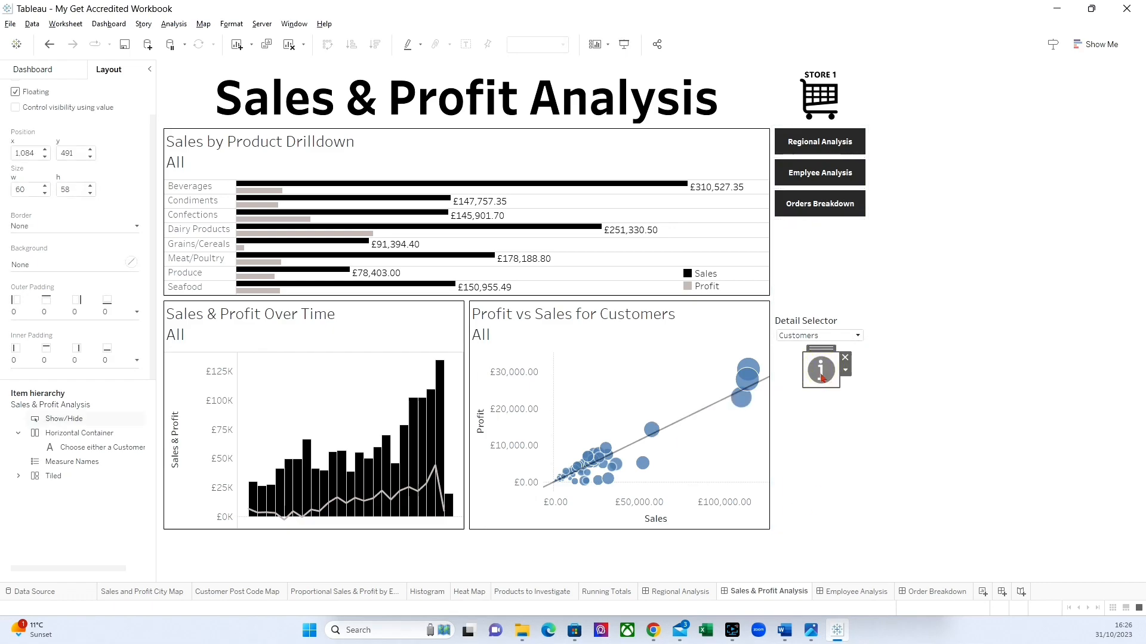
pyautogui.click(887, 379)
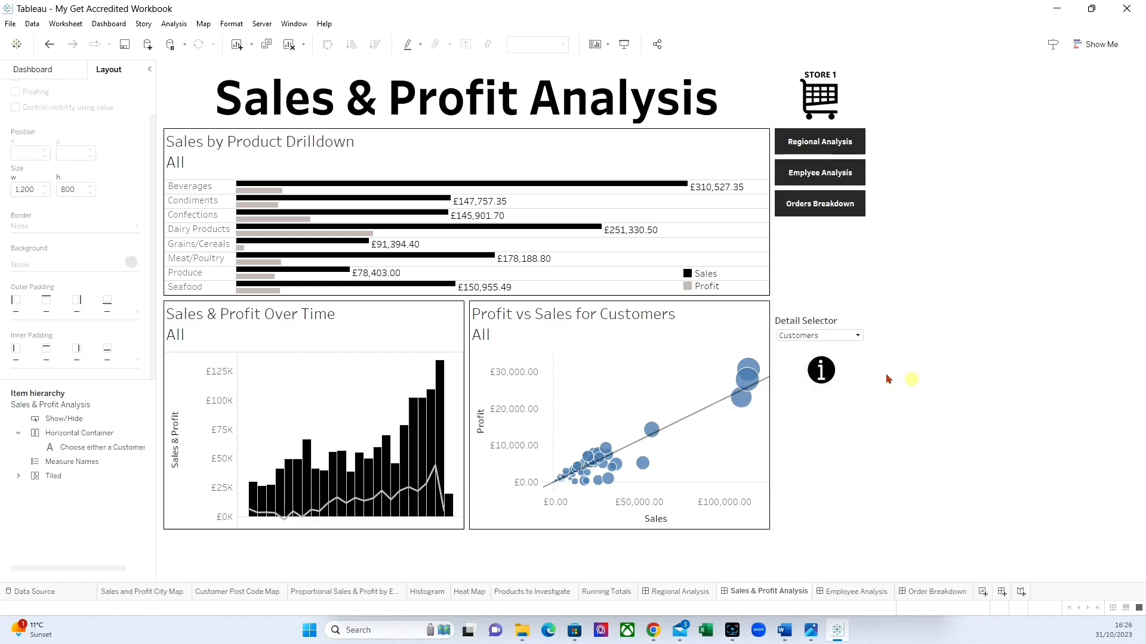
# Nudge the info button slightly beneath the Detail Selector on the Sales & Profit Analysis dashboard.
pyautogui.click(821, 361)
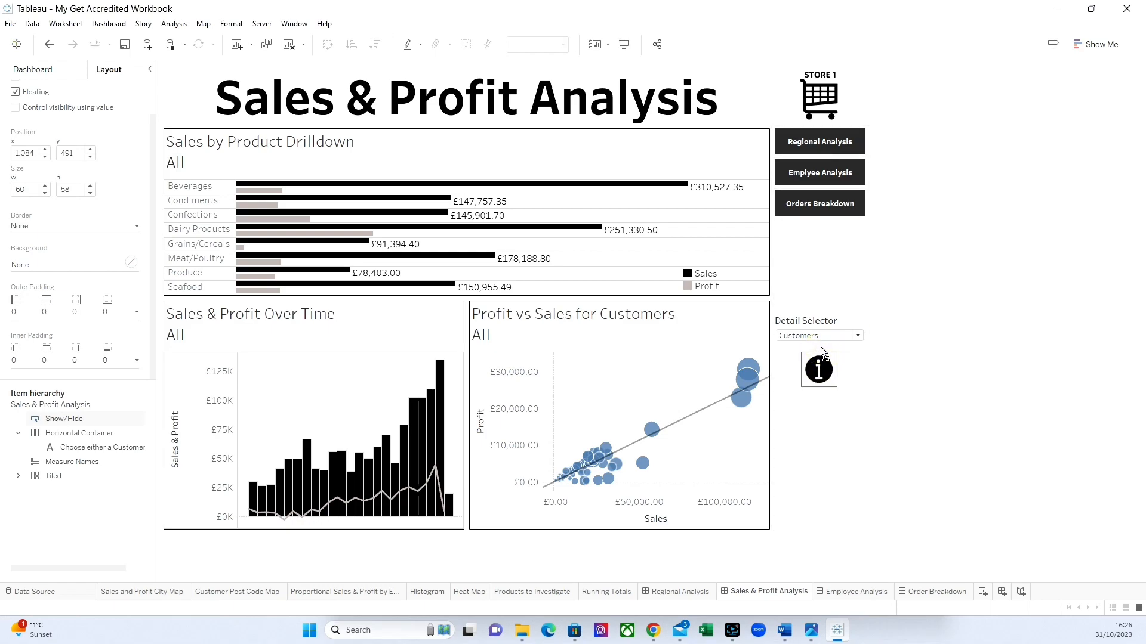
pyautogui.click(950, 362)
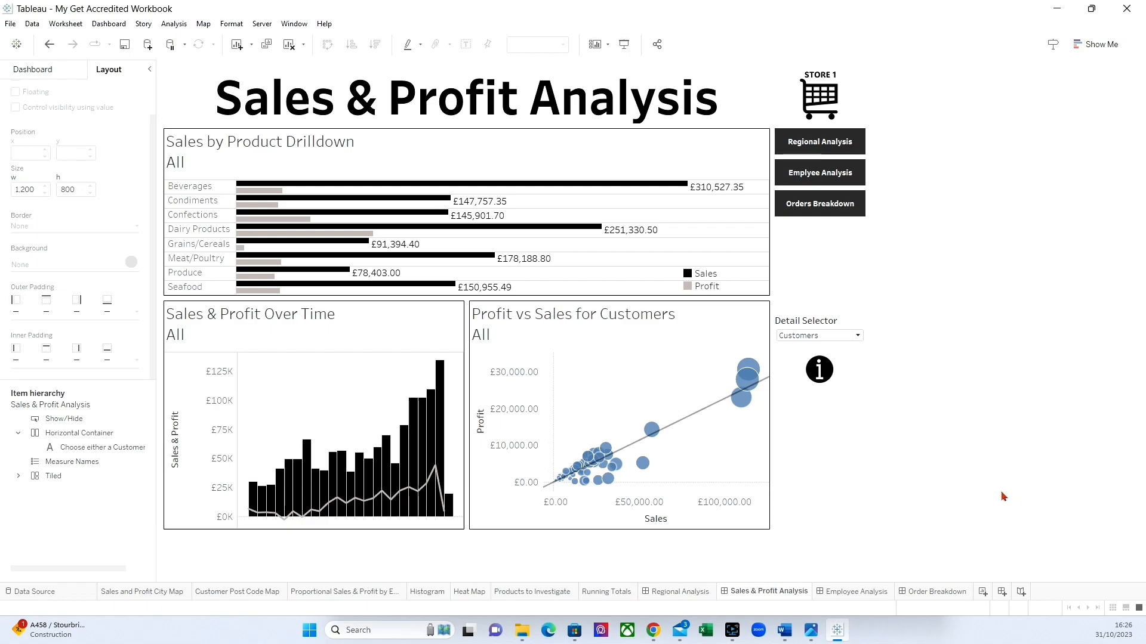
# On the Employee Analysis dashboard, place a floating horizontal container over the employee charts.
pyautogui.click(865, 592)
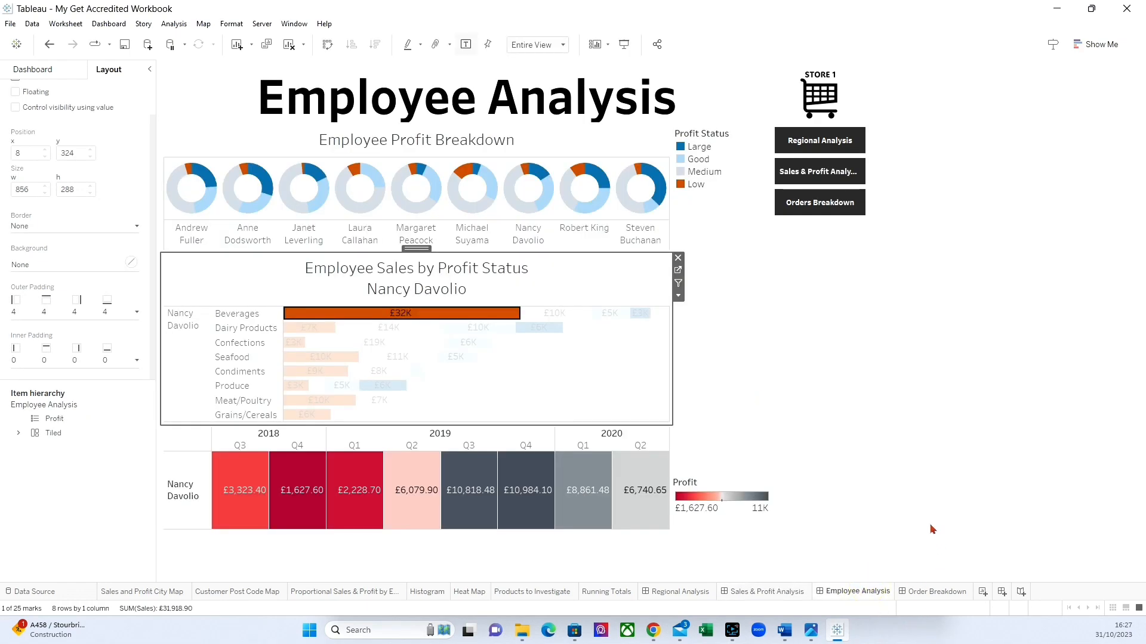
pyautogui.click(729, 339)
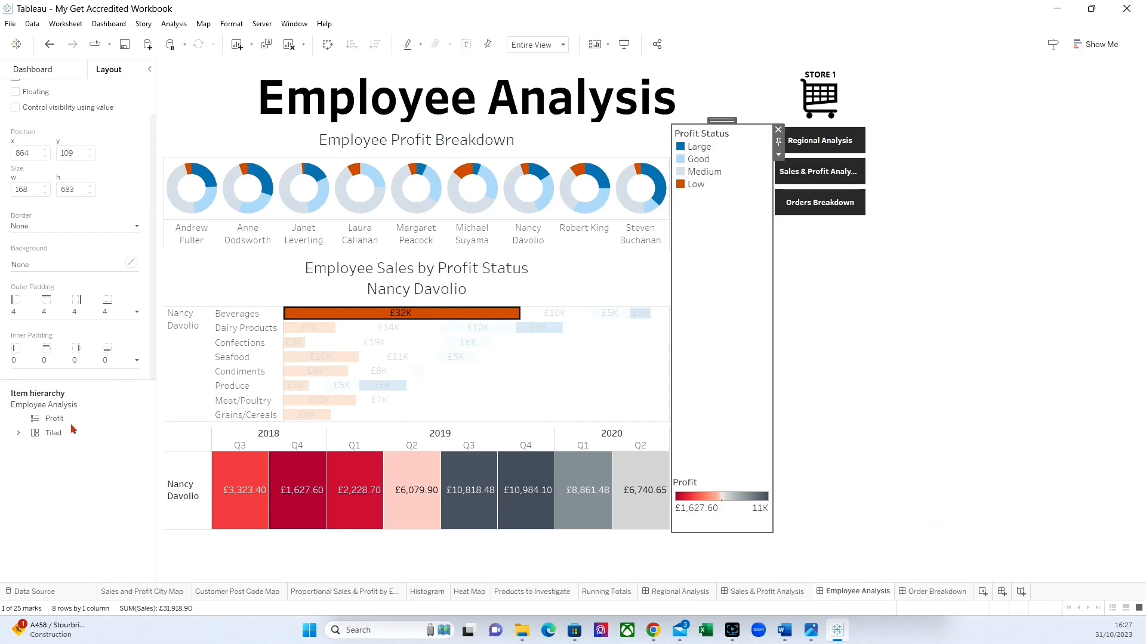
pyautogui.click(32, 69)
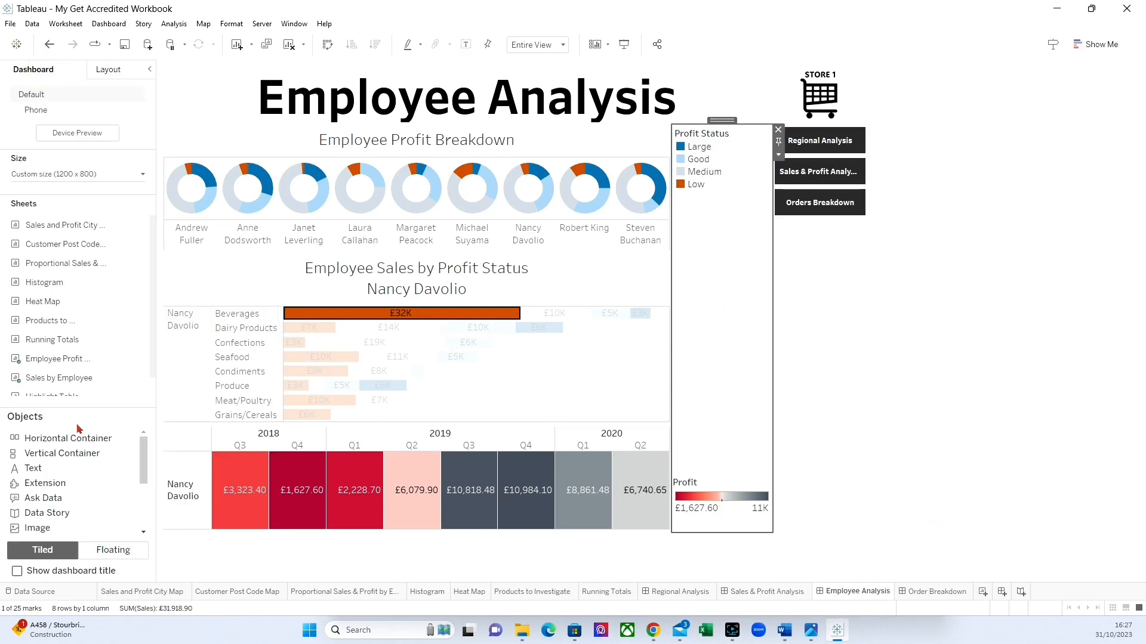
pyautogui.click(108, 550)
pyautogui.moveTo(40, 439); pyautogui.dragTo(427, 195)
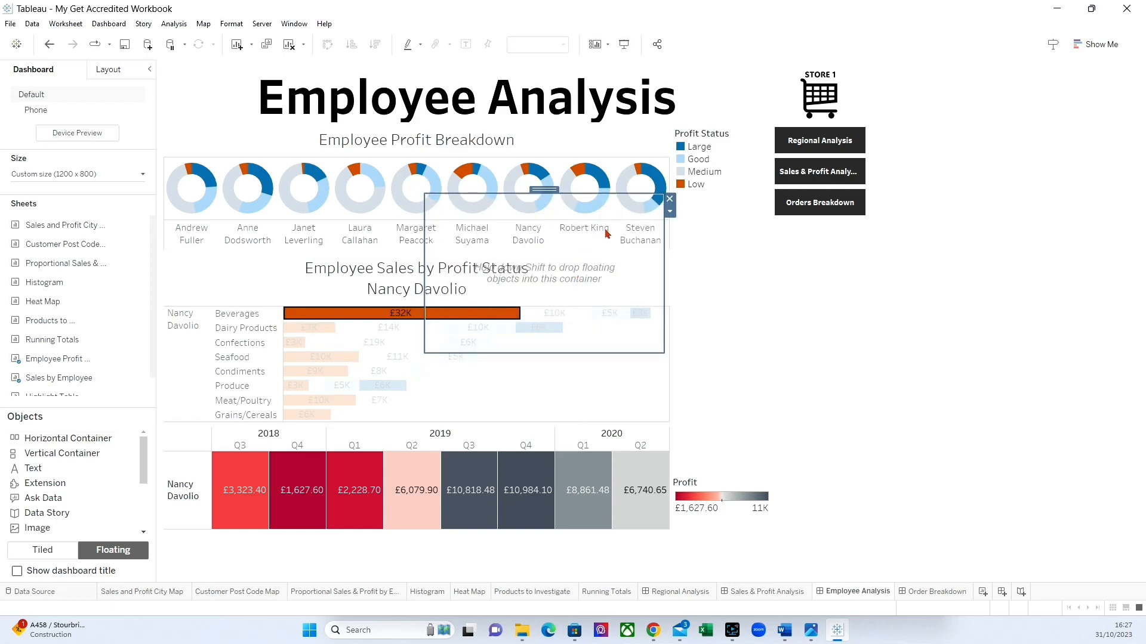
# Add a show/hide button for the container, placing it beneath the Profit Status legend and enlarging it.
pyautogui.click(669, 211)
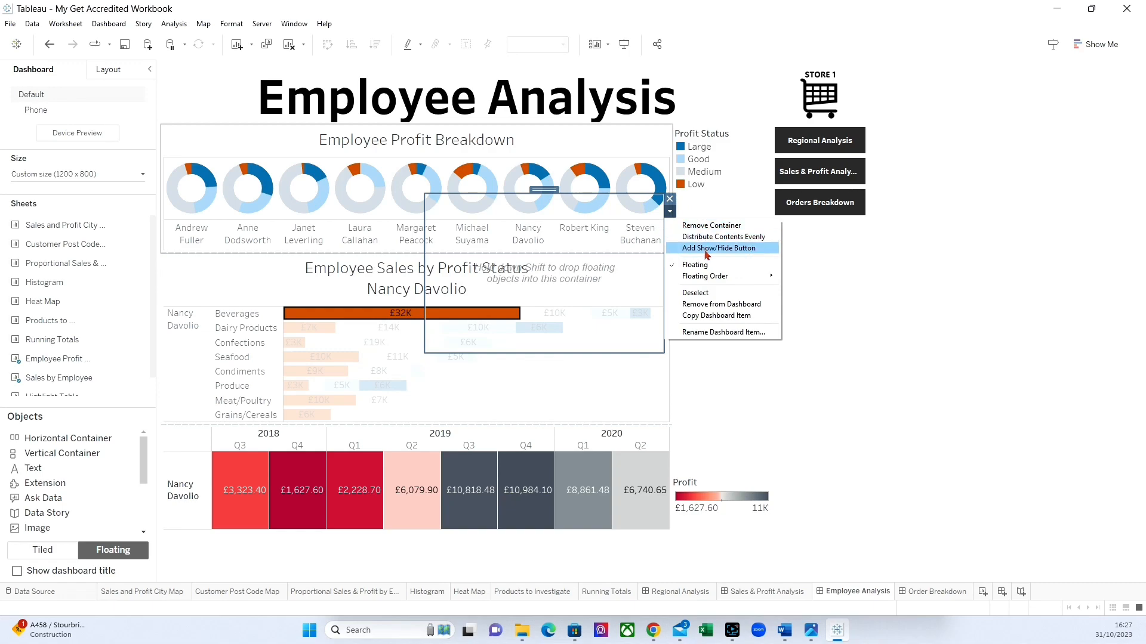
pyautogui.click(702, 247)
pyautogui.moveTo(671, 190); pyautogui.dragTo(711, 201)
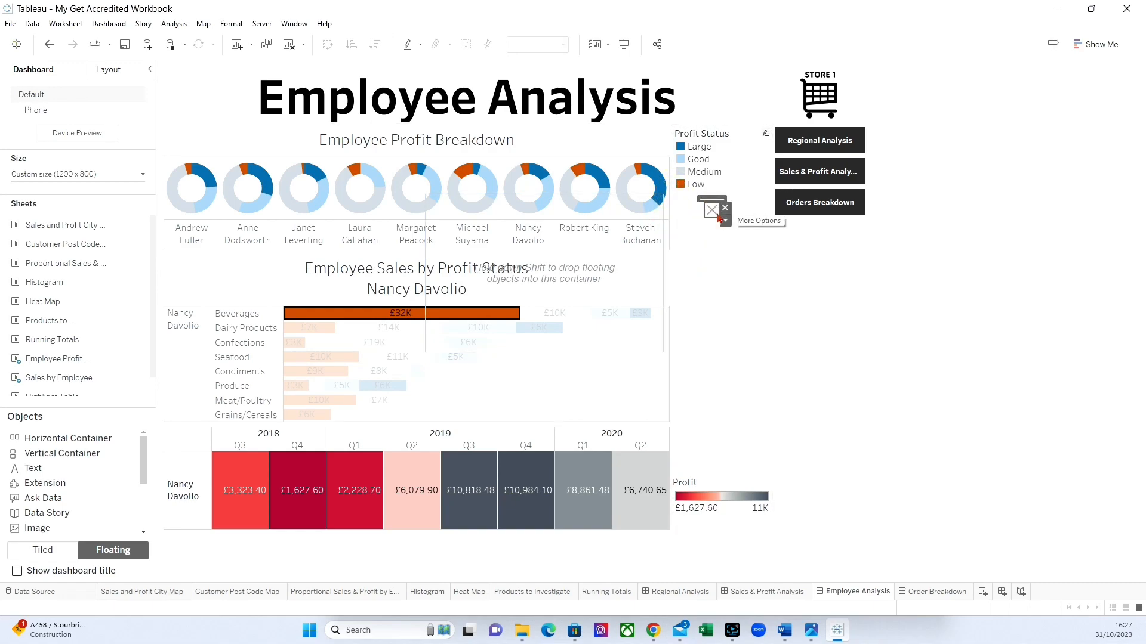
pyautogui.click(718, 214)
pyautogui.click(747, 239)
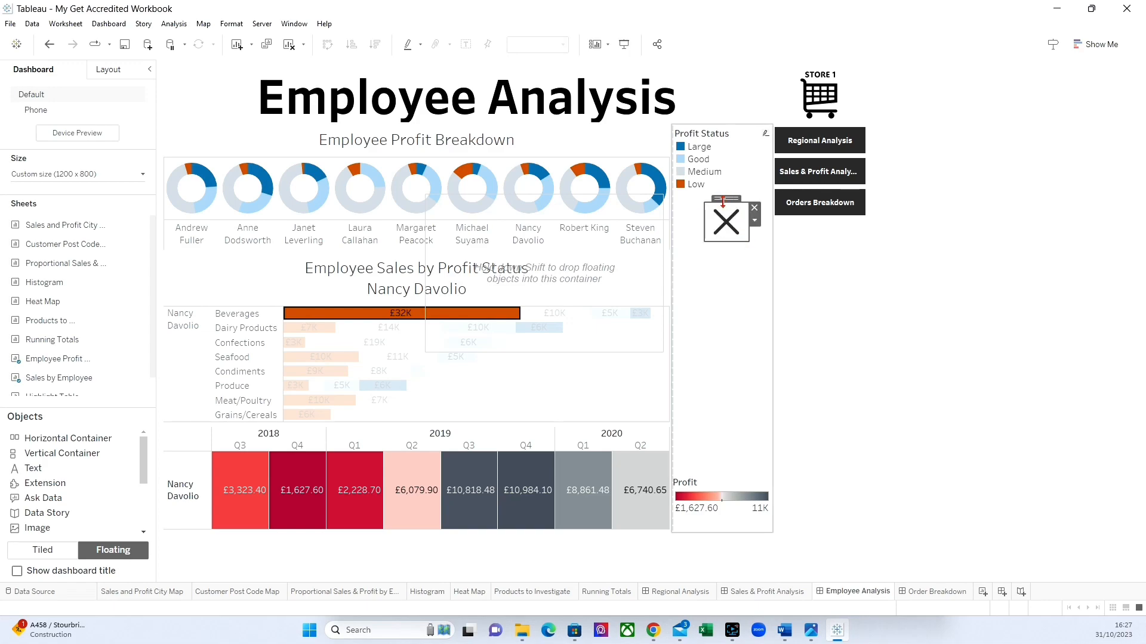
# Set the show/hide button's images to Exit for the shown state and Help for the hidden state.
pyautogui.click(755, 220)
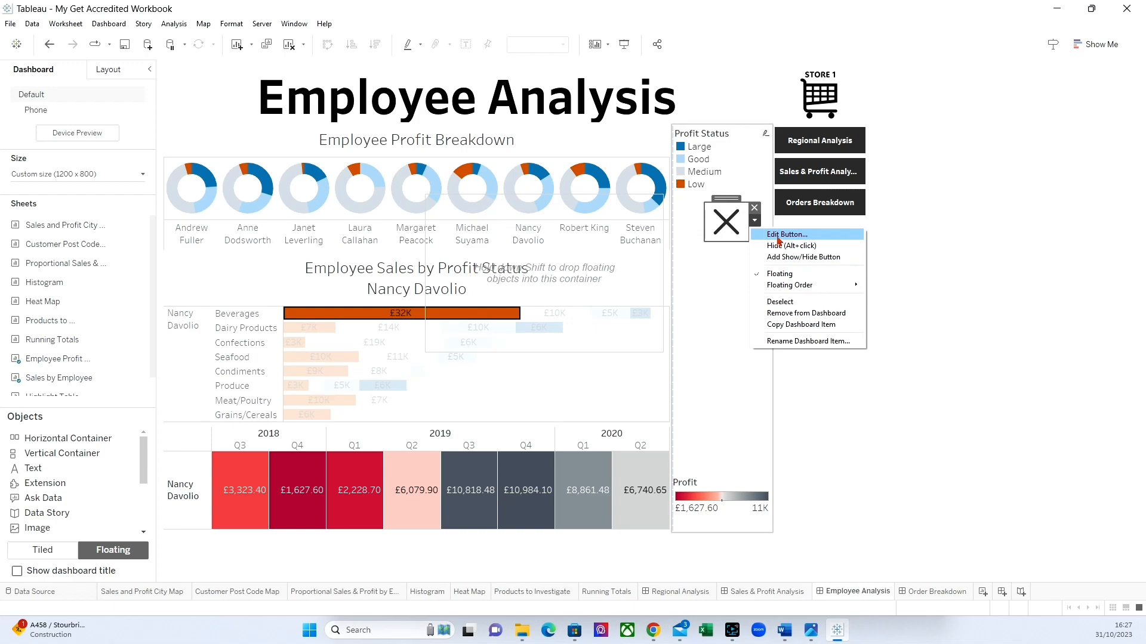
pyautogui.click(779, 234)
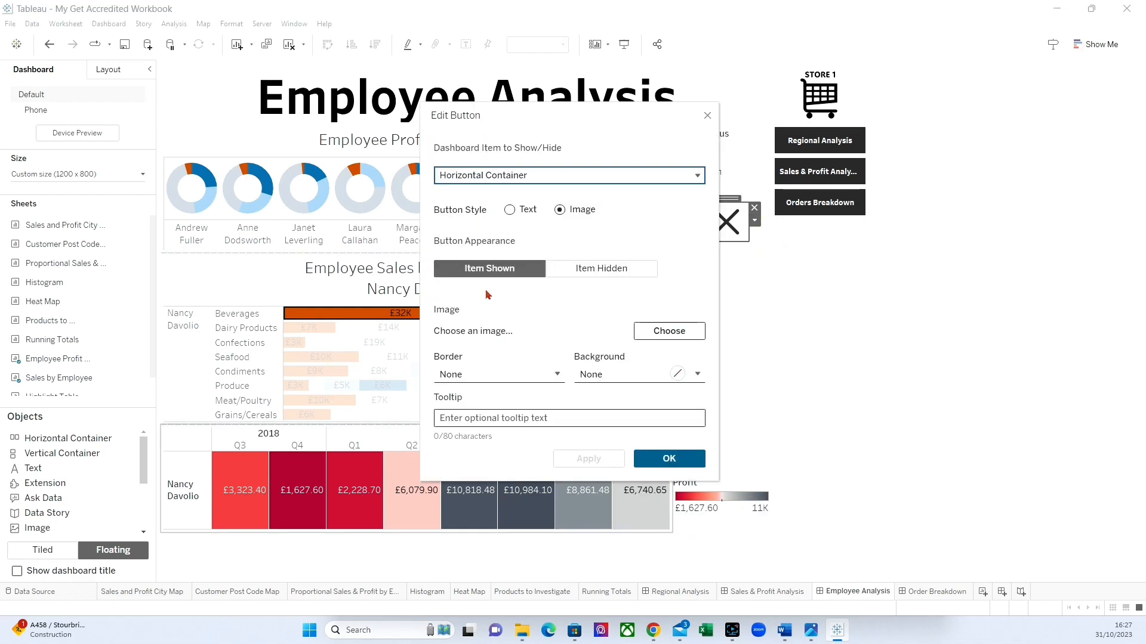
pyautogui.click(681, 328)
pyautogui.click(559, 275)
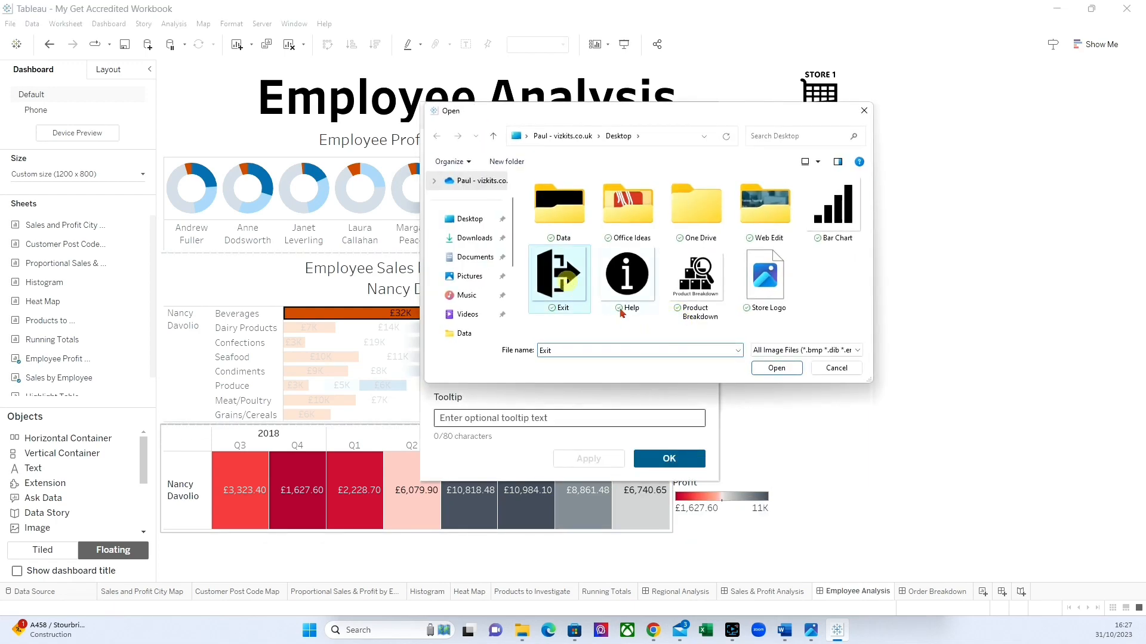
pyautogui.click(776, 368)
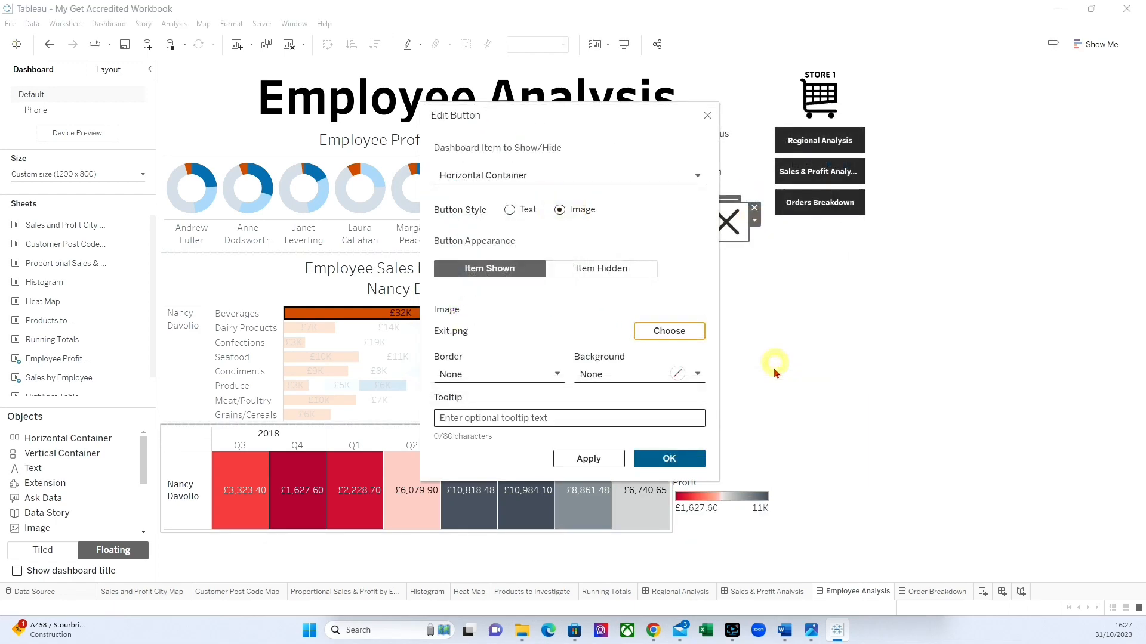
pyautogui.click(653, 329)
pyautogui.click(628, 281)
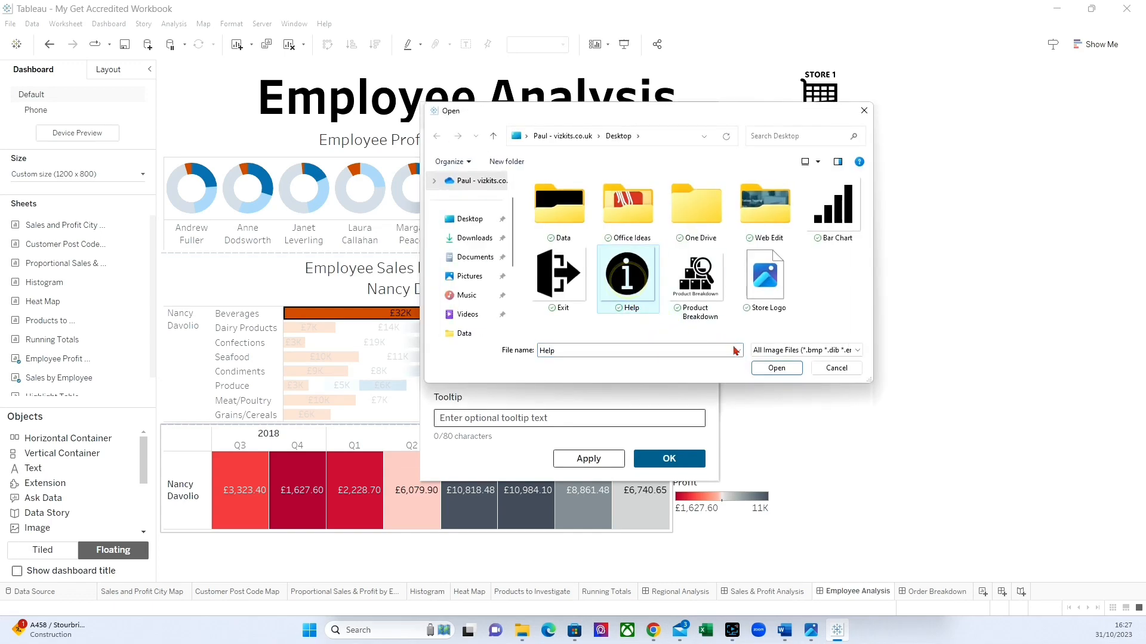
pyautogui.click(786, 368)
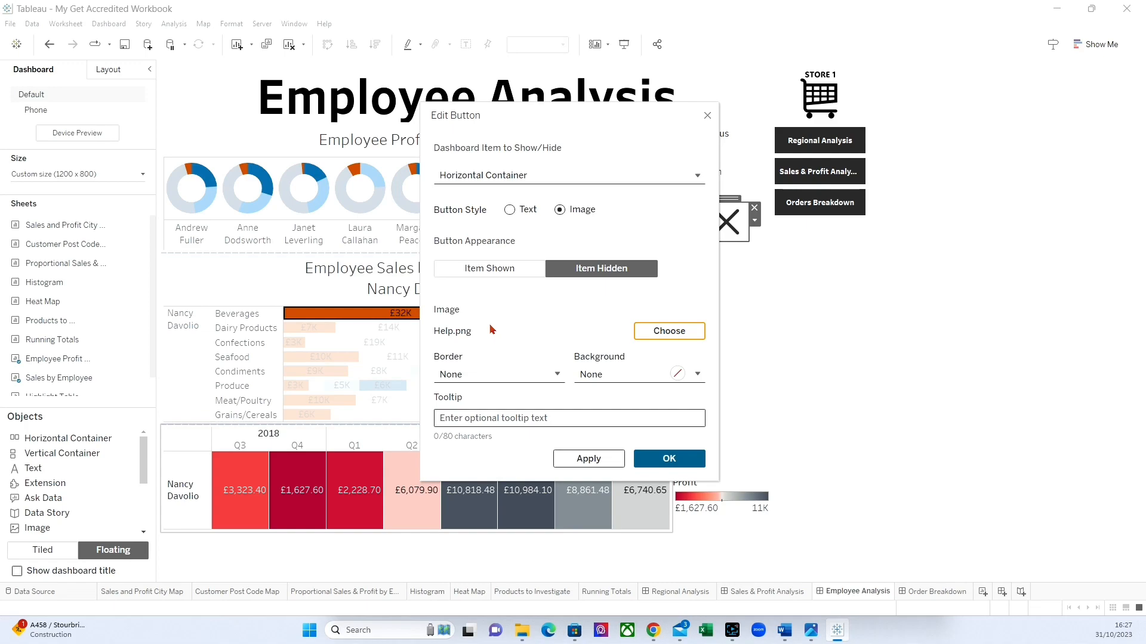
pyautogui.click(647, 464)
# Move the empty container beneath the Orders Breakdown button and nudge the show/hide button slightly away from it.
pyautogui.moveTo(572, 312); pyautogui.dragTo(867, 229)
pyautogui.click(719, 222)
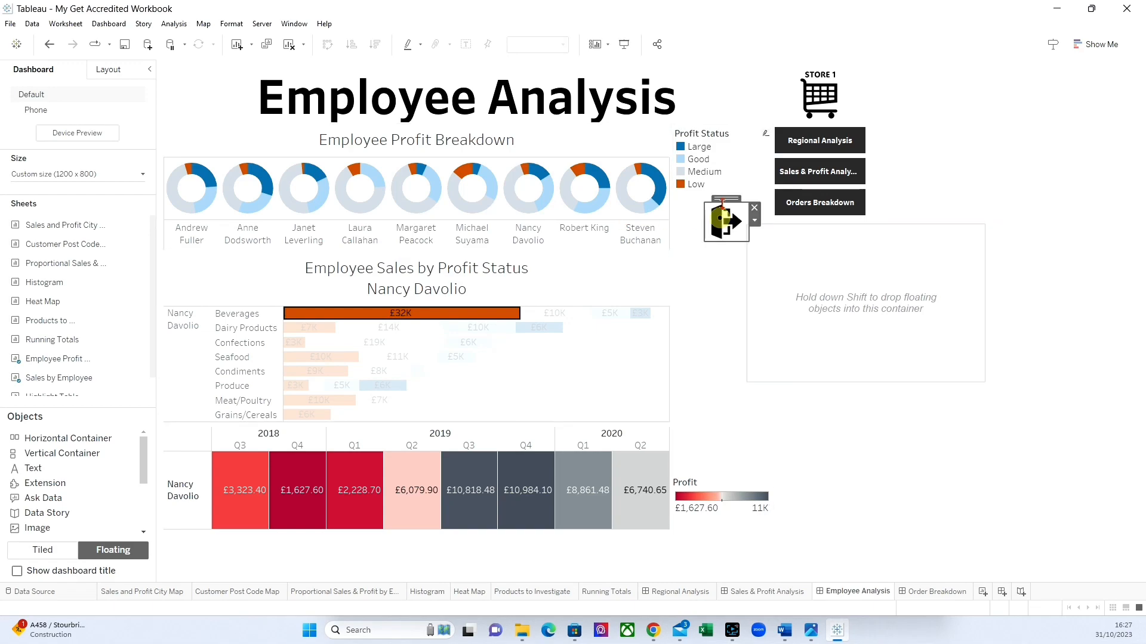
pyautogui.moveTo(726, 199); pyautogui.dragTo(721, 198)
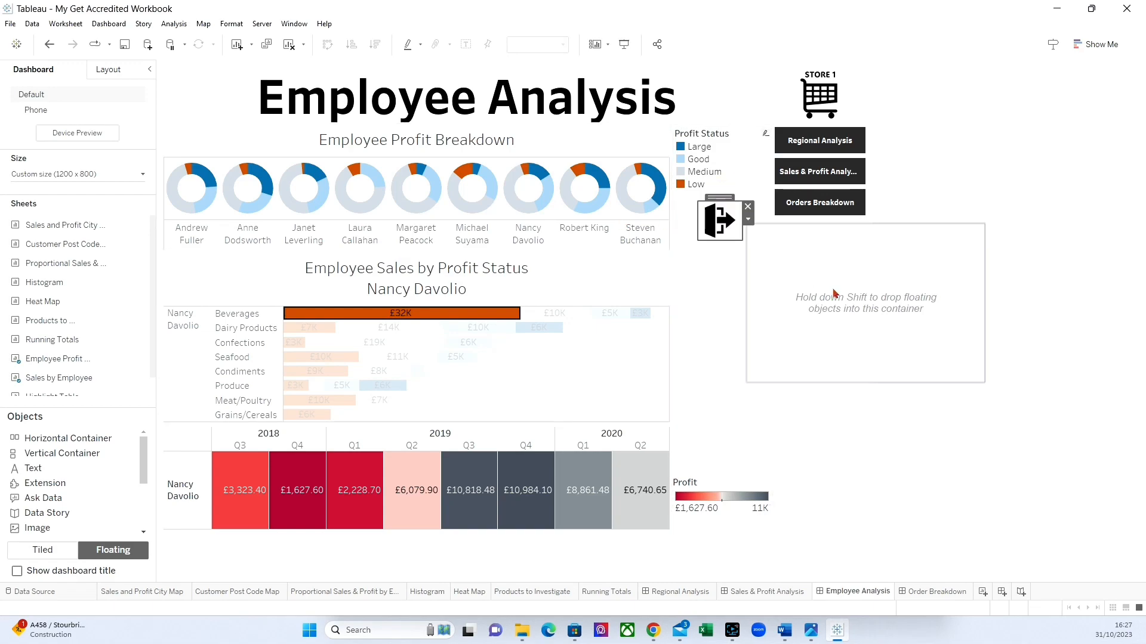
# Narrow the container to line up with the outer edge of the navigation buttons and extend it downward.
pyautogui.click(879, 301)
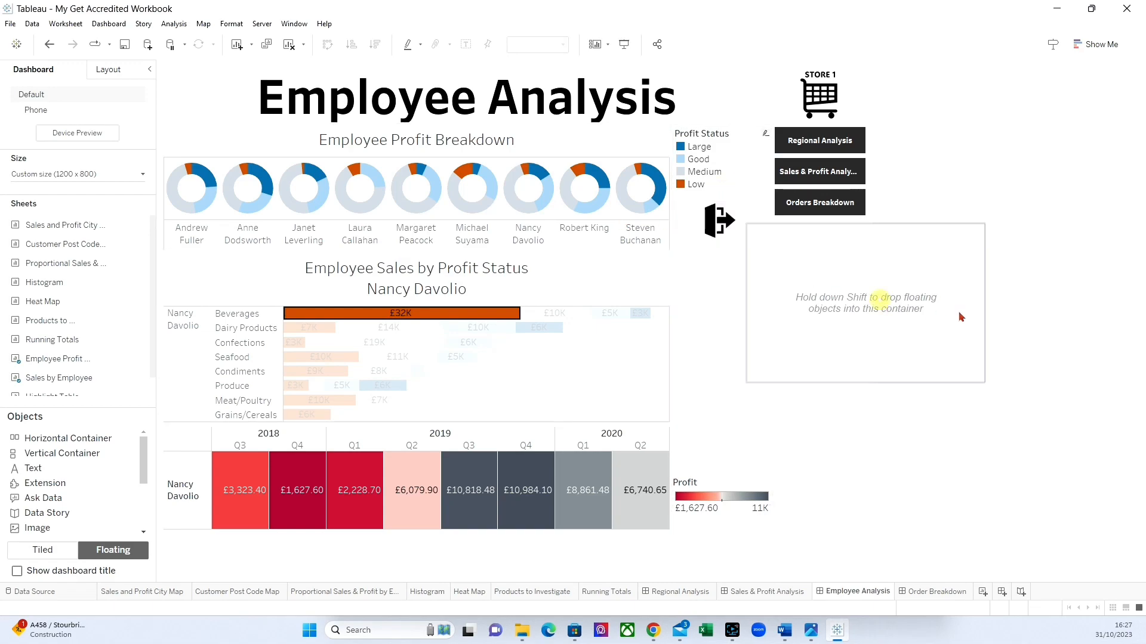
pyautogui.click(880, 244)
pyautogui.click(755, 461)
pyautogui.click(836, 448)
pyautogui.click(792, 281)
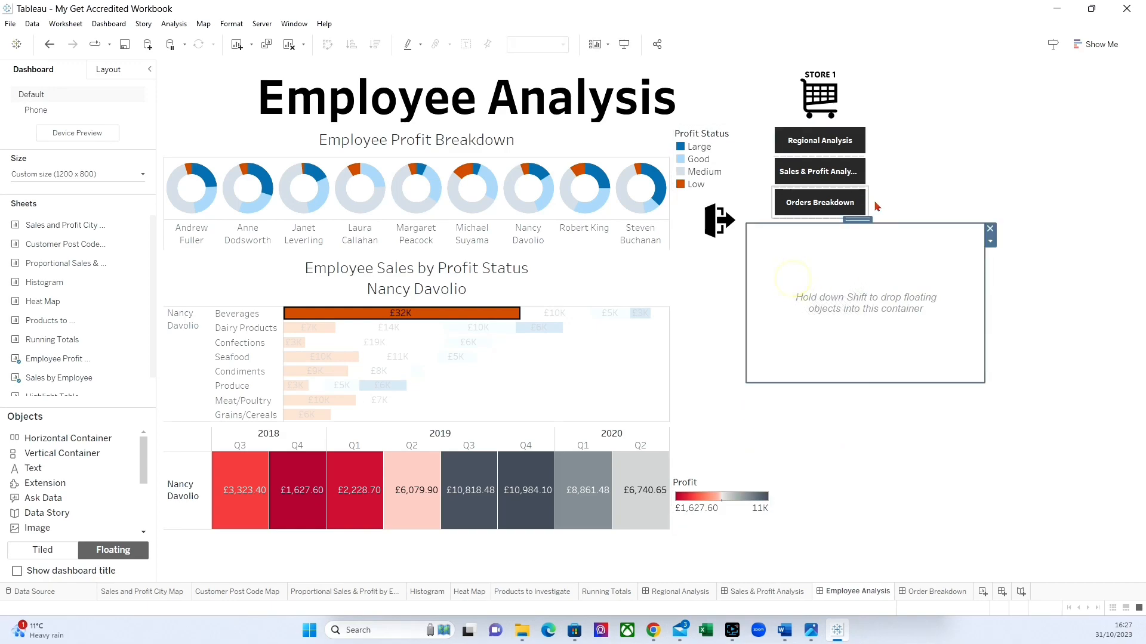
pyautogui.moveTo(985, 280); pyautogui.dragTo(865, 286)
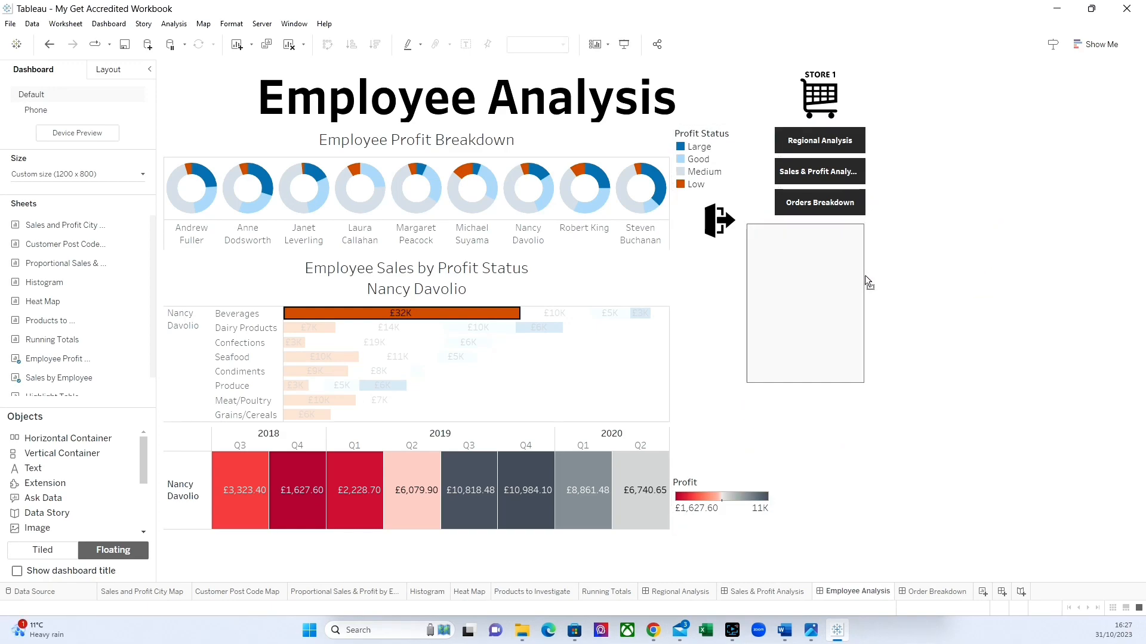
pyautogui.moveTo(801, 382); pyautogui.dragTo(802, 457)
# Add a tiled text inside the container: "Click on an Employee in the Employee Profit Breakdown sheet to filter the other charts for that Employee.".
pyautogui.click(43, 549)
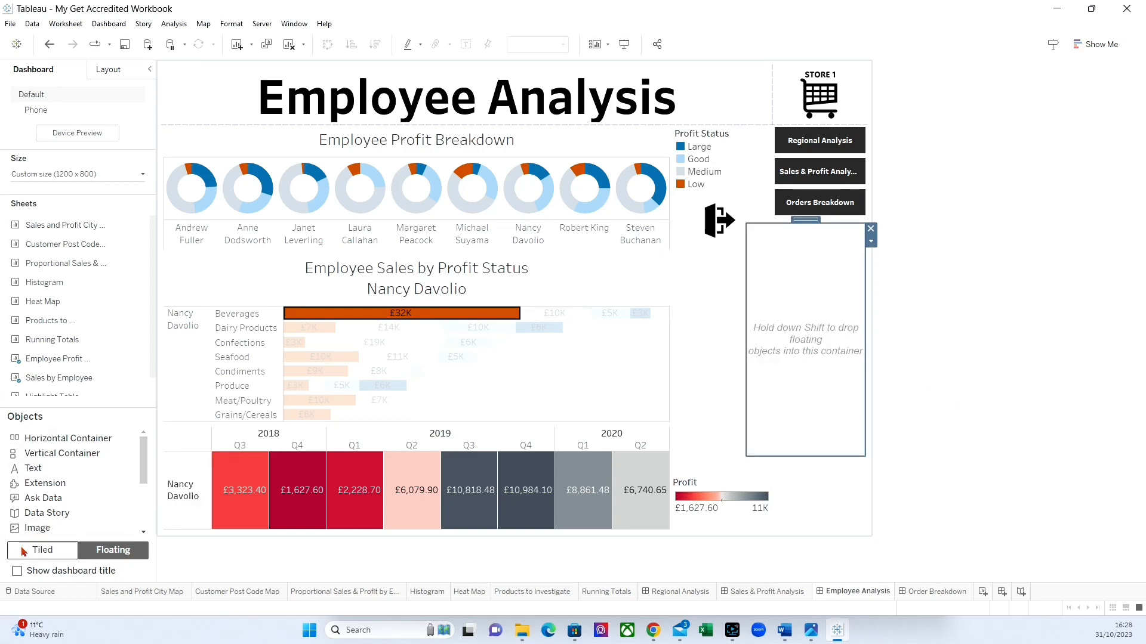
pyautogui.moveTo(37, 470); pyautogui.dragTo(787, 392)
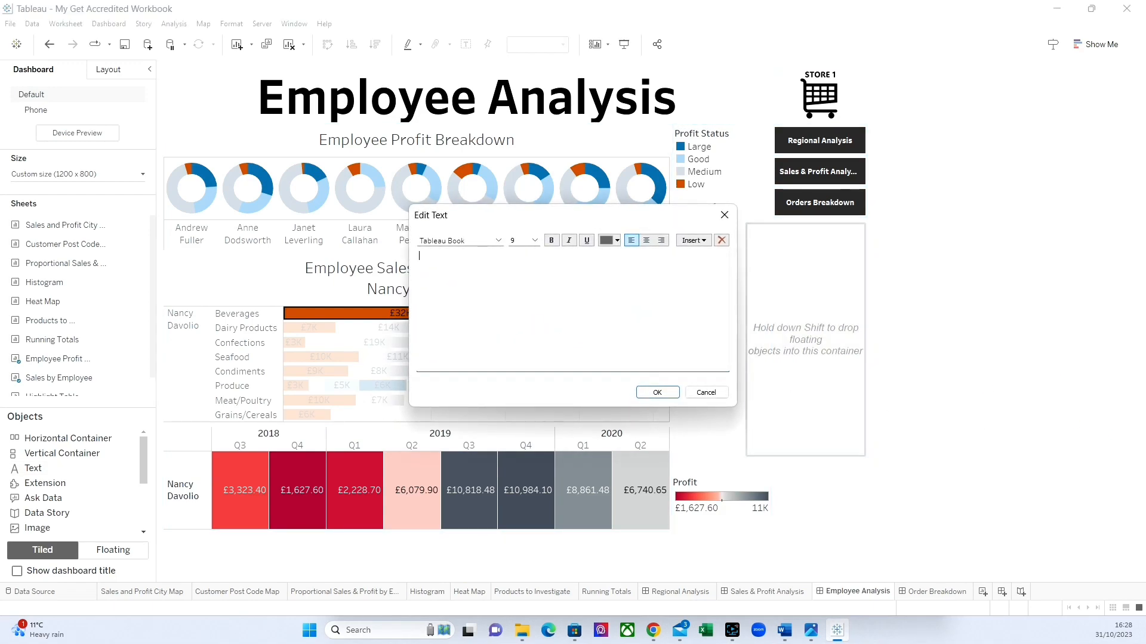
pyautogui.write('Click on an Employ')
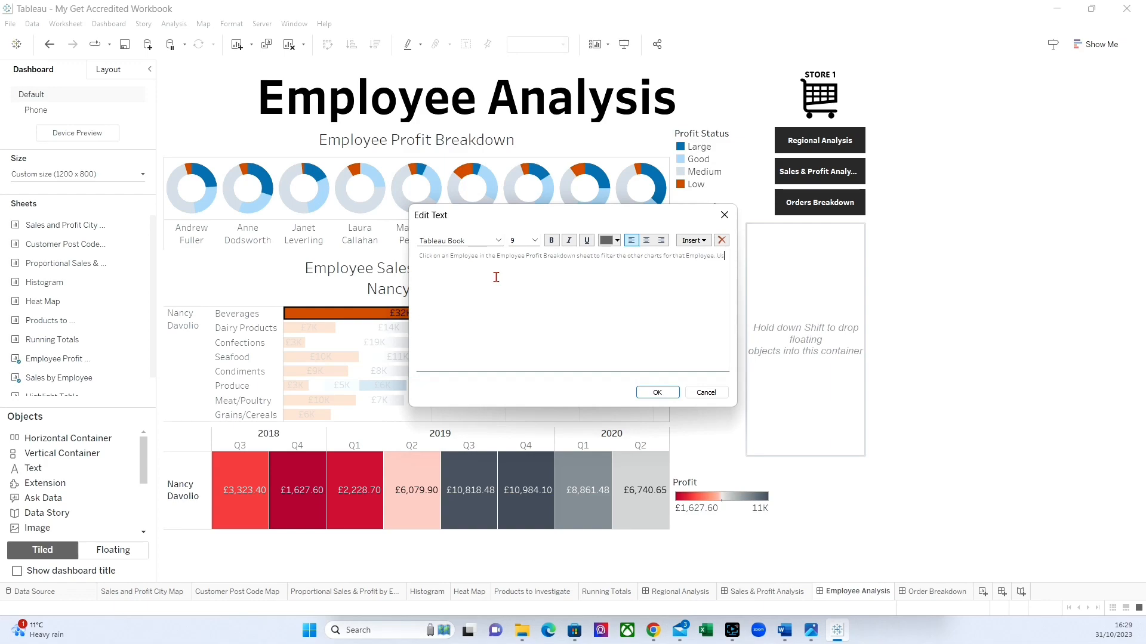
# Continue the help text with "Use the Tooltip hyperlink to view an Order Breakdown for that Employee".
pyautogui.write('e t')
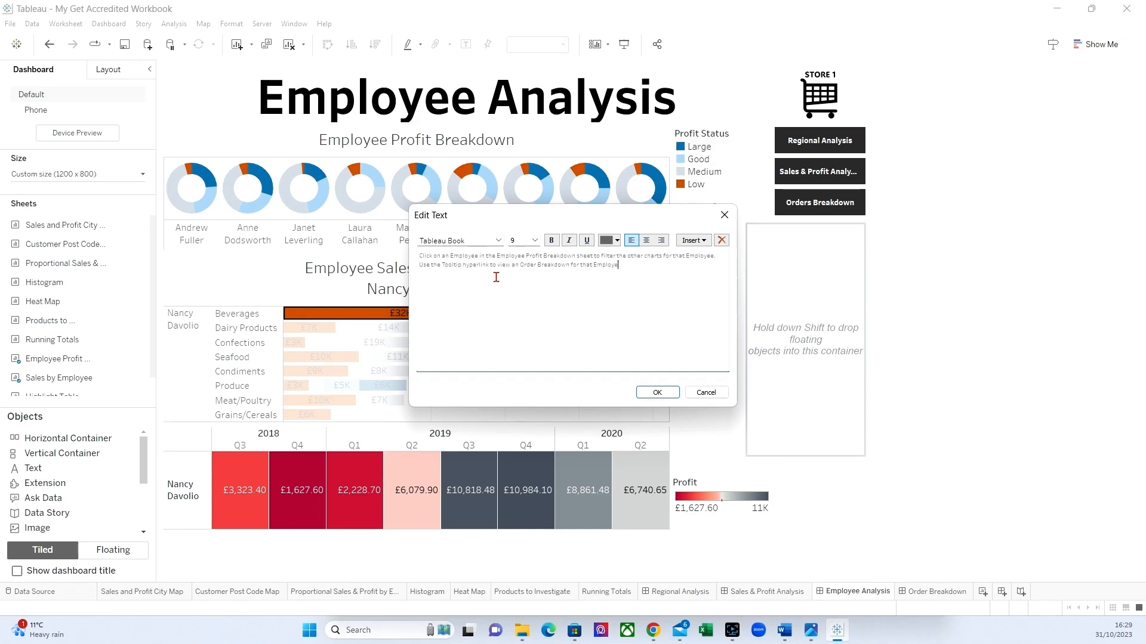
pyautogui.write('e')
# Format the whole instruction text as size 10 bold and apply it to the container.
pyautogui.hotkey('ctrl', 'a')
pyautogui.click(535, 241)
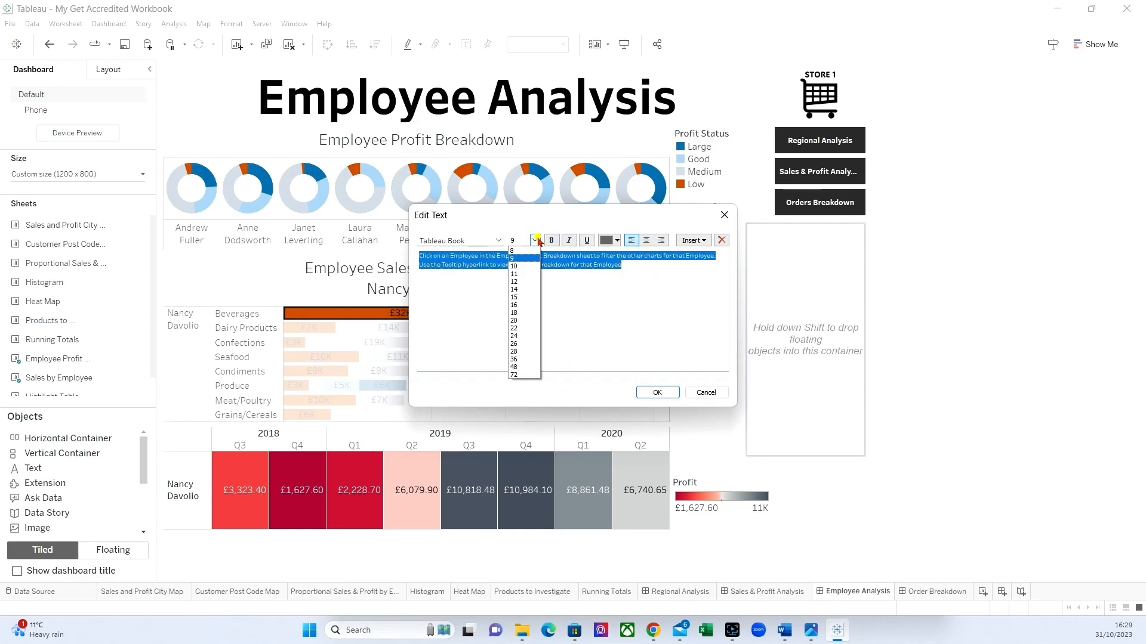
pyautogui.click(524, 257)
pyautogui.doubleClick(527, 264)
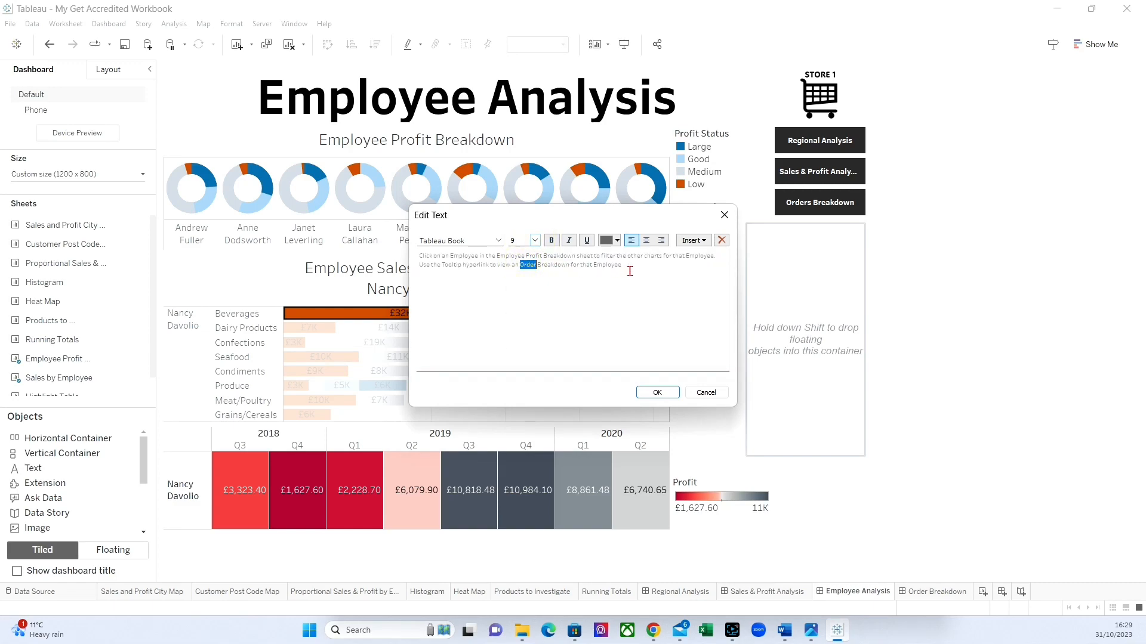
pyautogui.hotkey('ctrl', 'a')
pyautogui.click(535, 241)
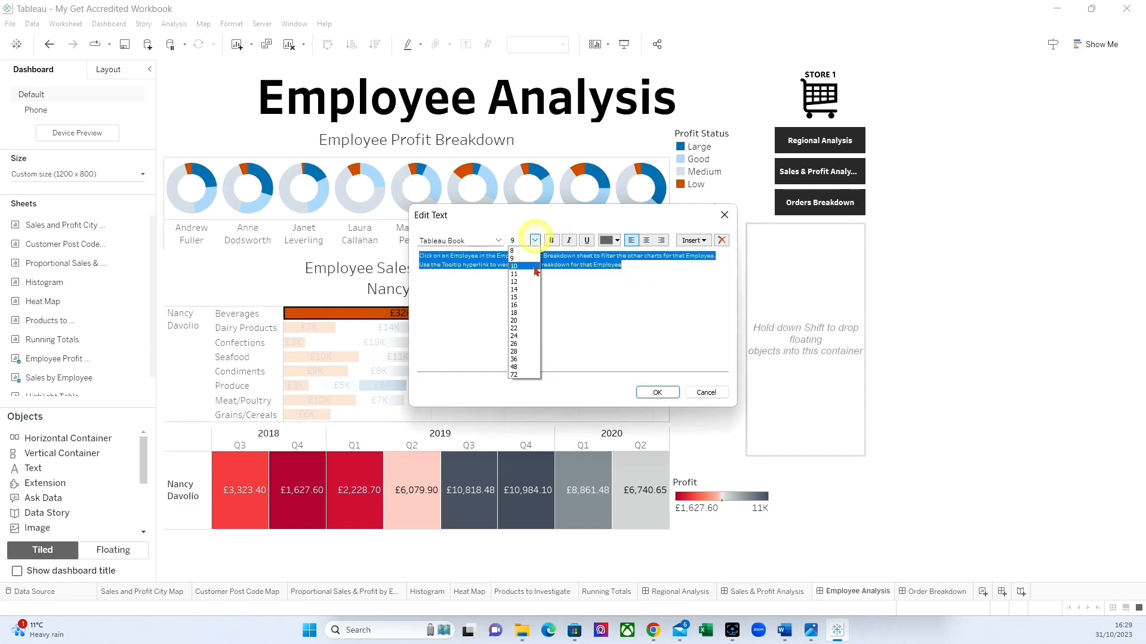
pyautogui.click(534, 267)
pyautogui.click(550, 240)
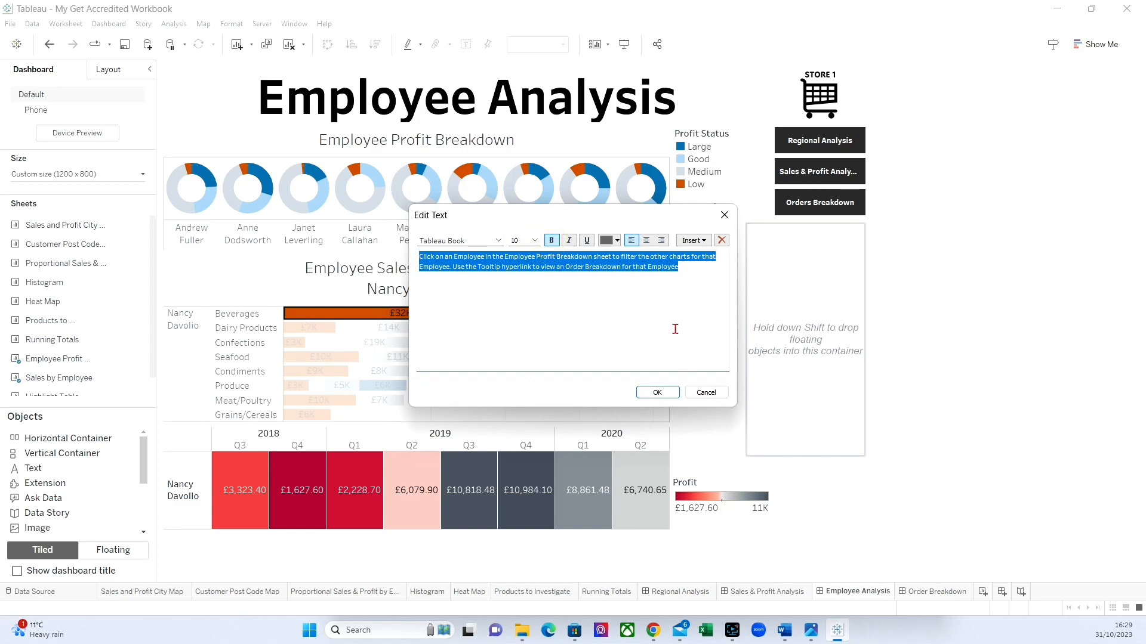
pyautogui.click(656, 392)
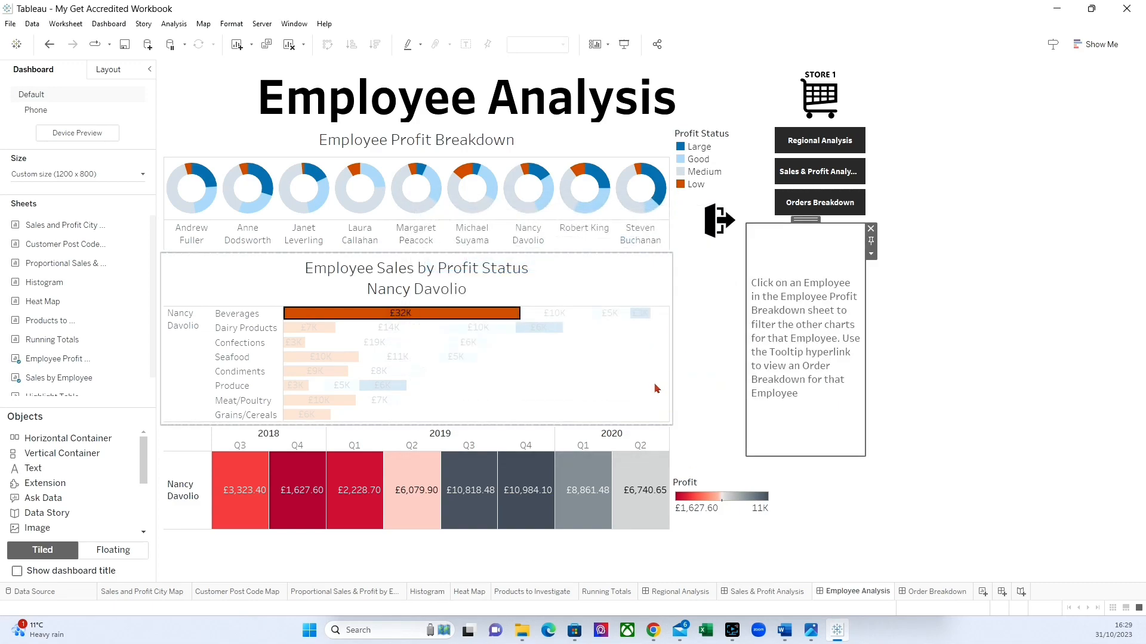
# Shorten the instruction container to about 242 px high so it fits closely around the text.
pyautogui.click(805, 220)
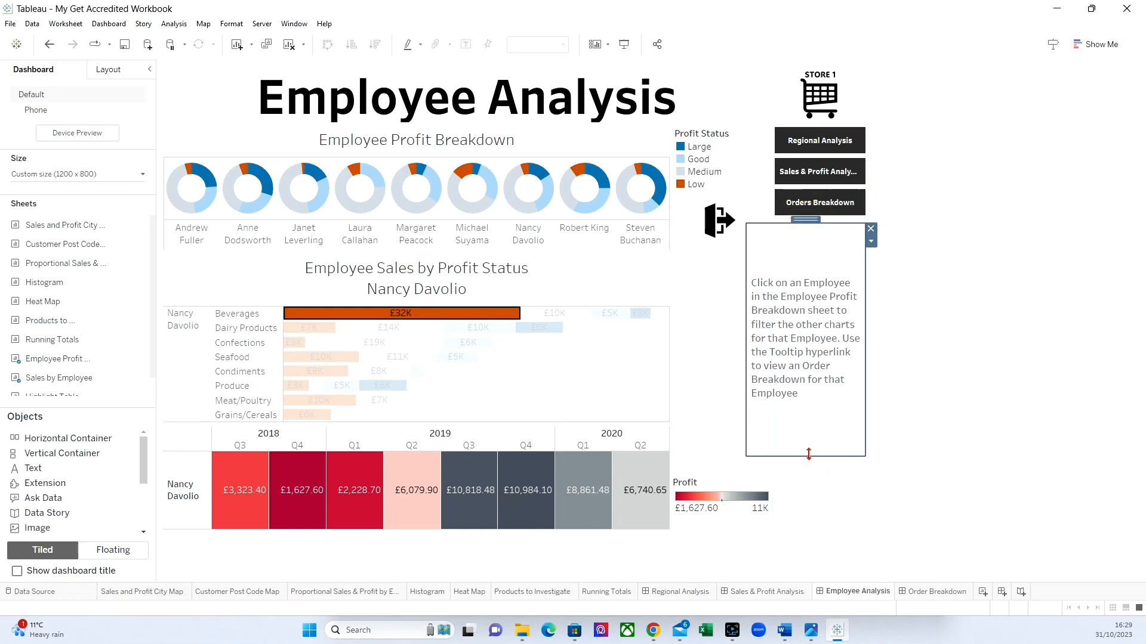
pyautogui.moveTo(808, 454); pyautogui.dragTo(809, 377)
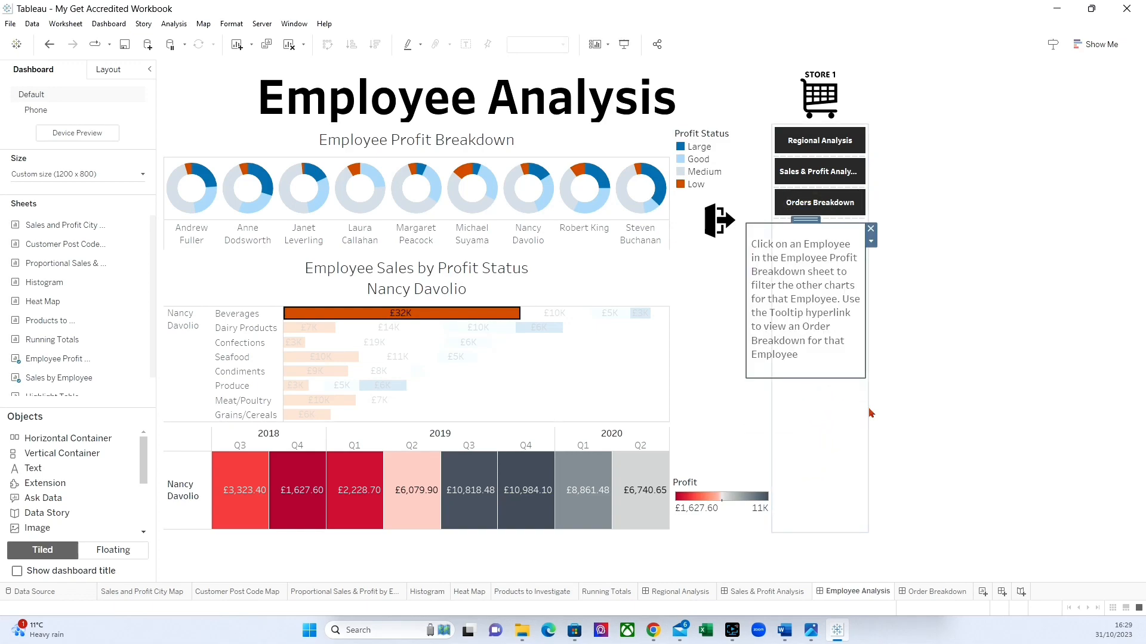
pyautogui.moveTo(812, 378); pyautogui.dragTo(812, 370)
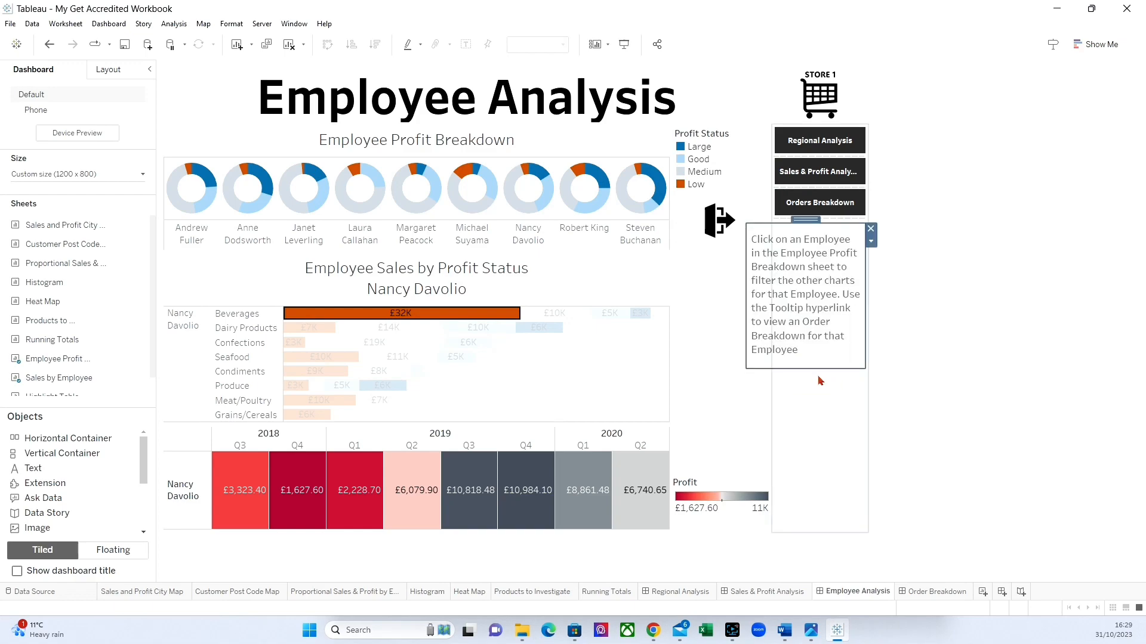
# Give the Employee Analysis instruction container a very light grey background and a thin solid border.
pyautogui.click(105, 70)
pyautogui.click(37, 265)
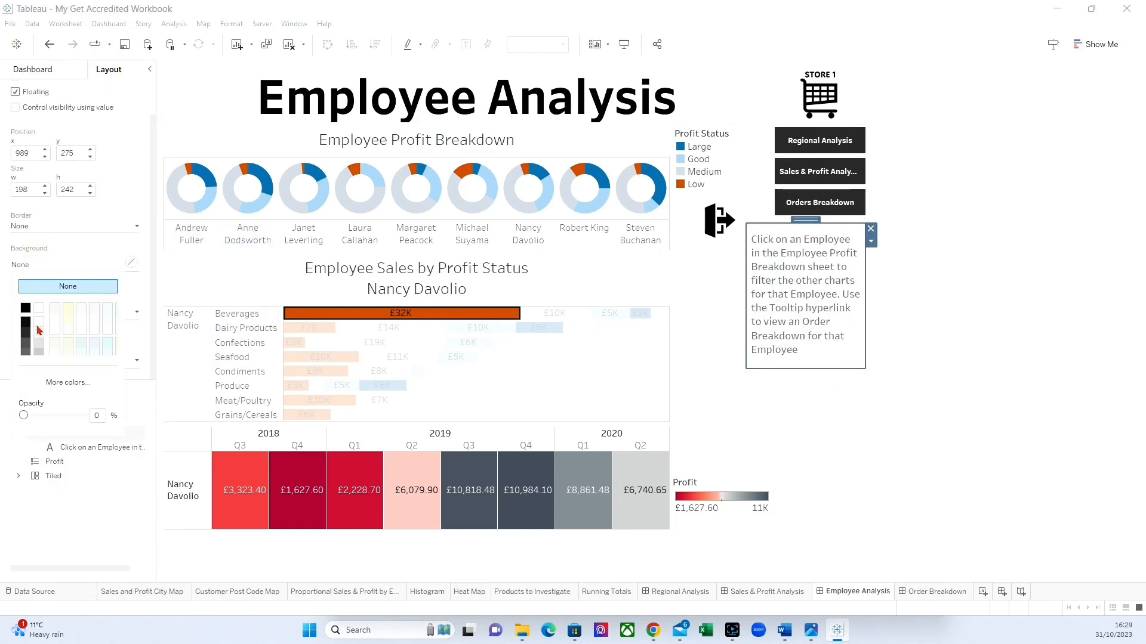
pyautogui.click(39, 330)
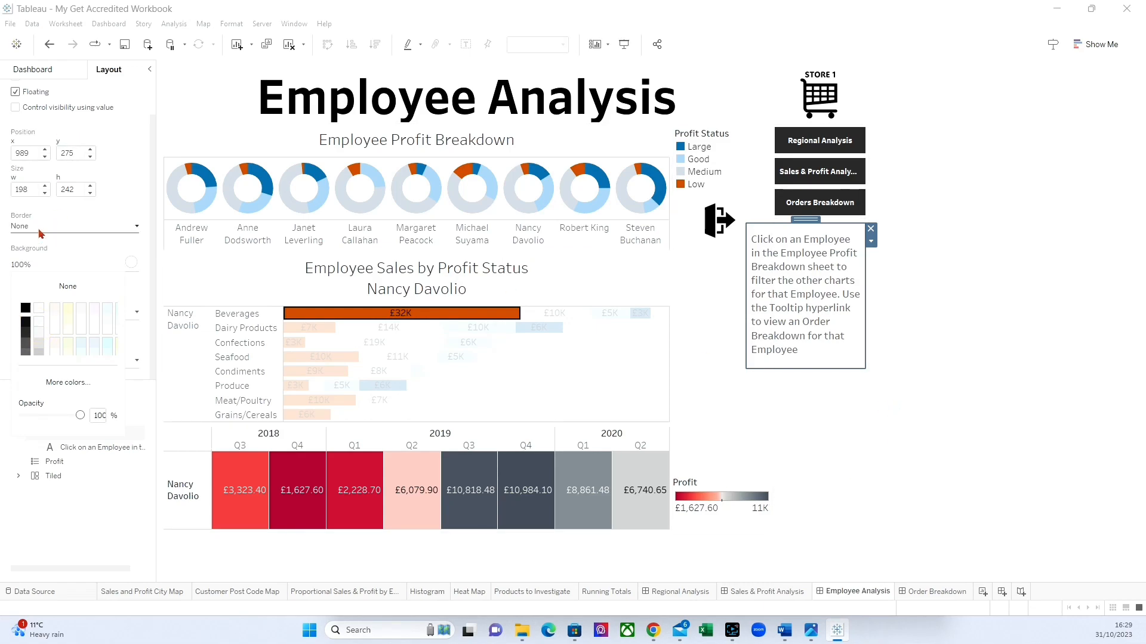
pyautogui.click(960, 355)
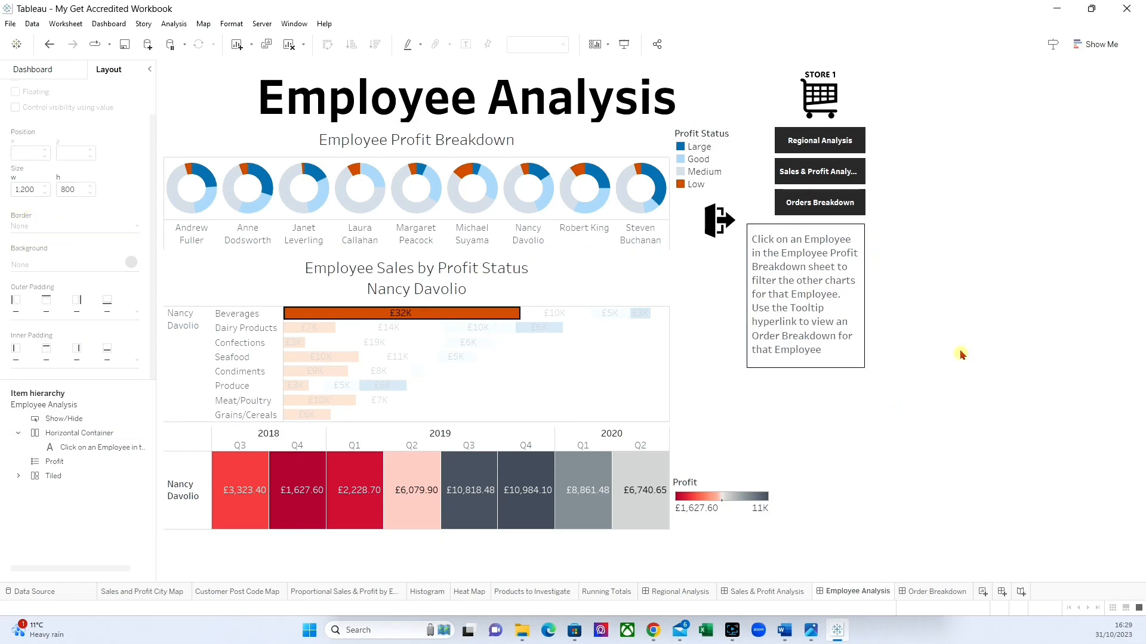
pyautogui.click(721, 222)
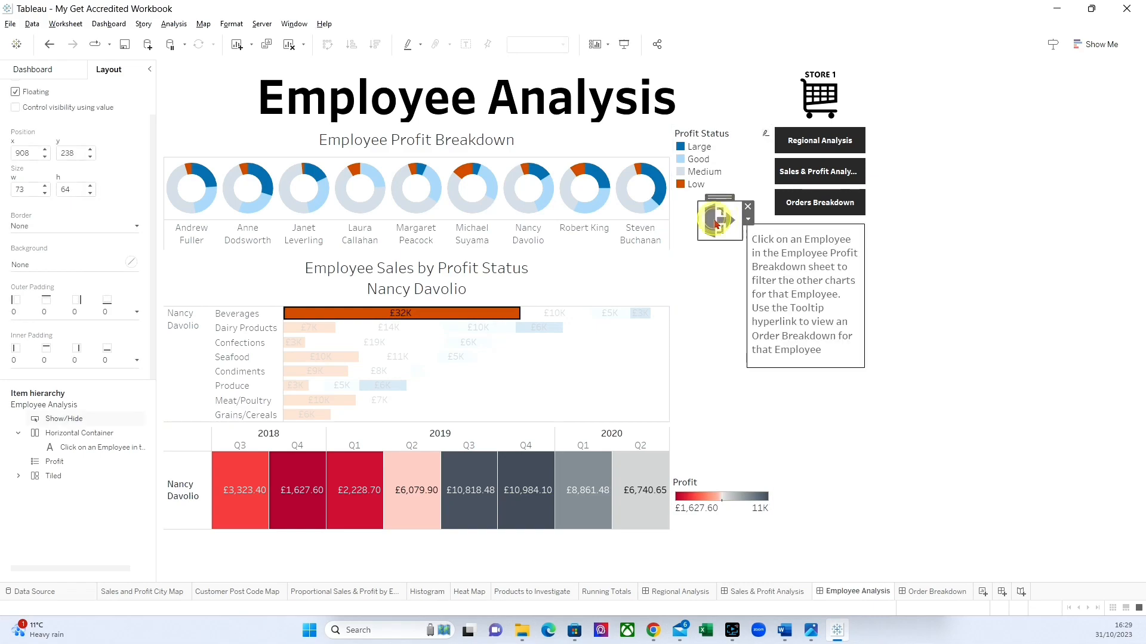
pyautogui.click(1020, 325)
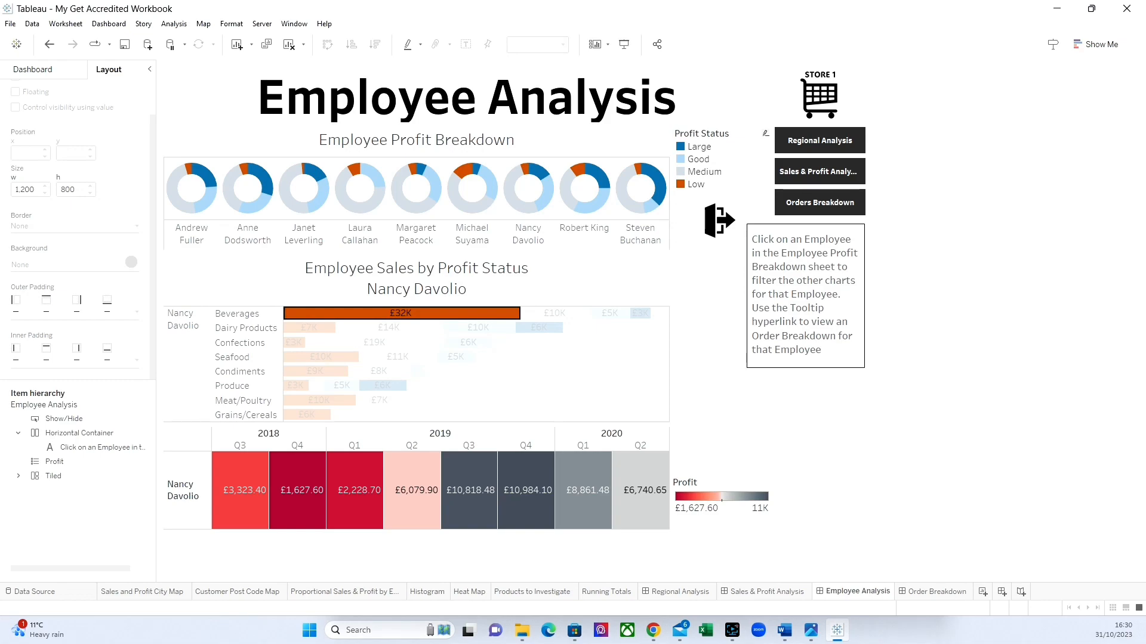
# On the Order Breakdown dashboard, place a floating horizontal container over the lower right part of the Orders table.
pyautogui.click(935, 592)
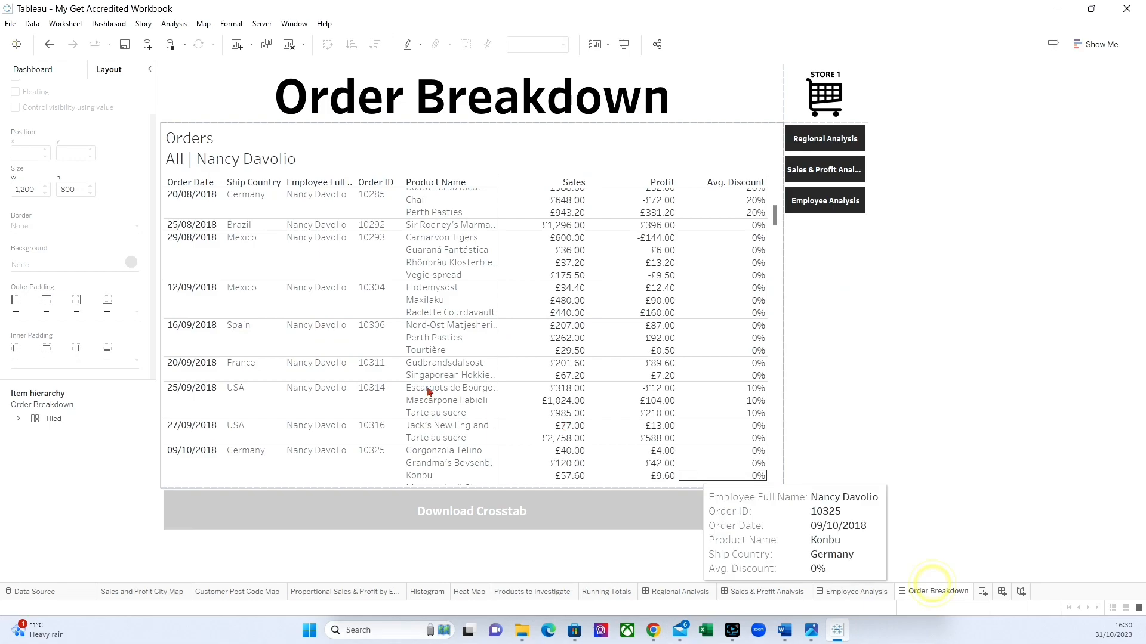
pyautogui.click(31, 66)
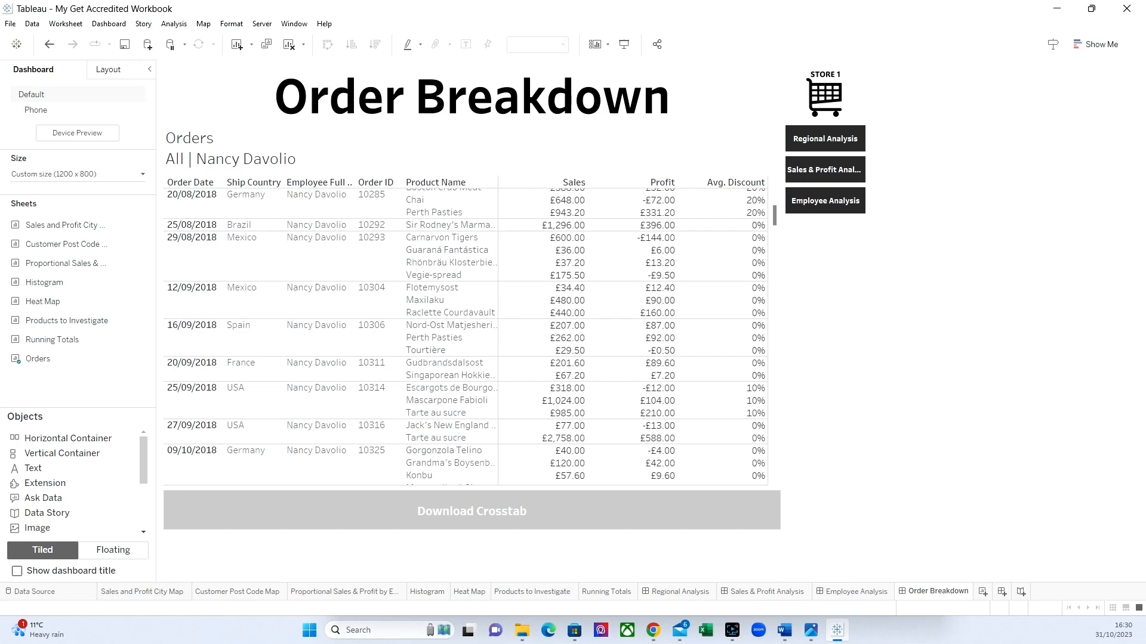
pyautogui.click(105, 552)
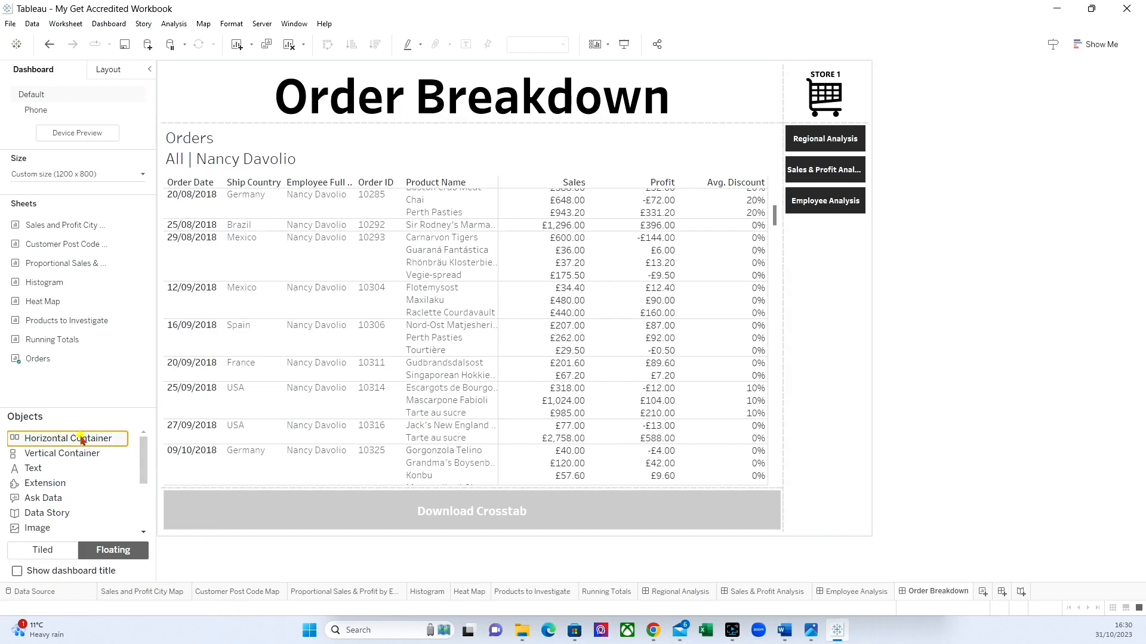
pyautogui.moveTo(89, 438); pyautogui.dragTo(620, 324)
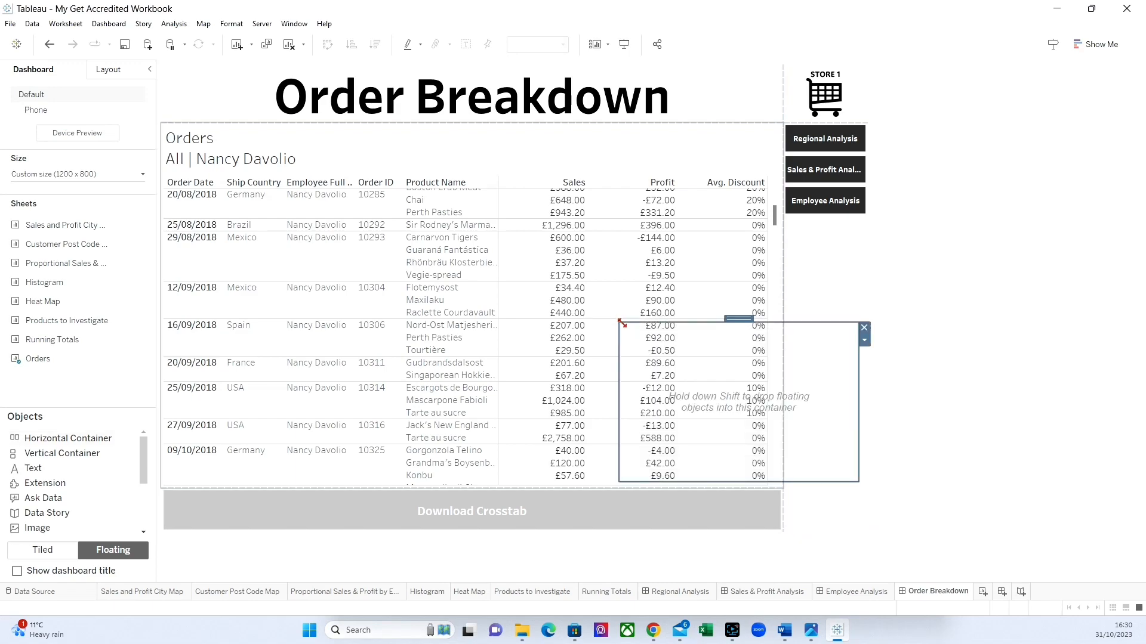
# Add a show/hide button for the new container and position it beside the Download Crosstab button.
pyautogui.click(864, 339)
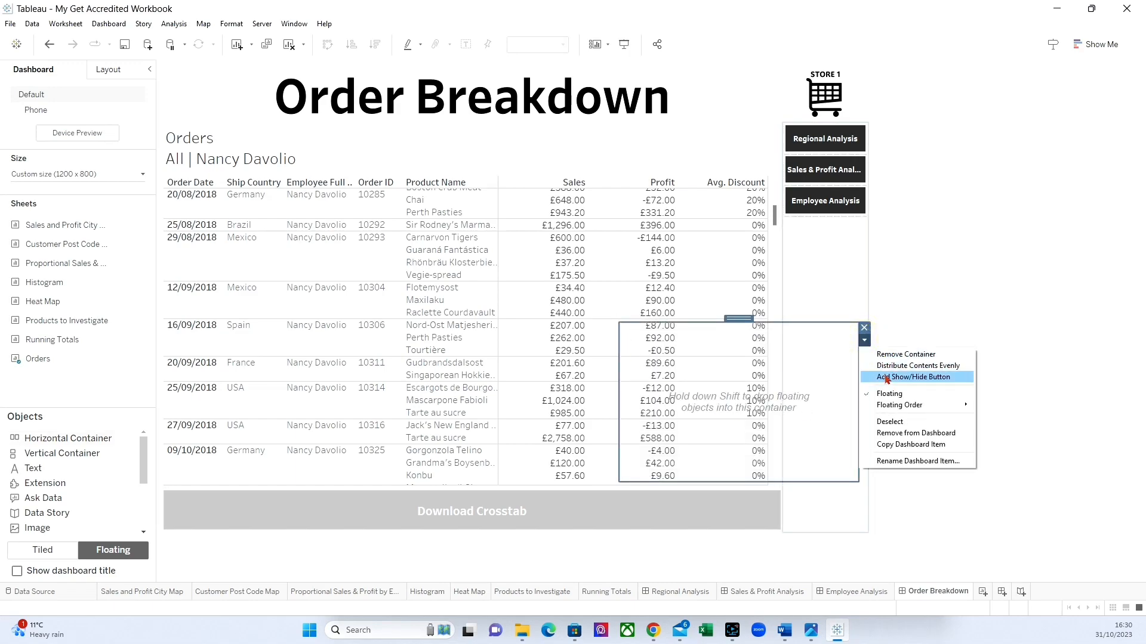
pyautogui.click(882, 378)
pyautogui.moveTo(614, 315); pyautogui.dragTo(804, 483)
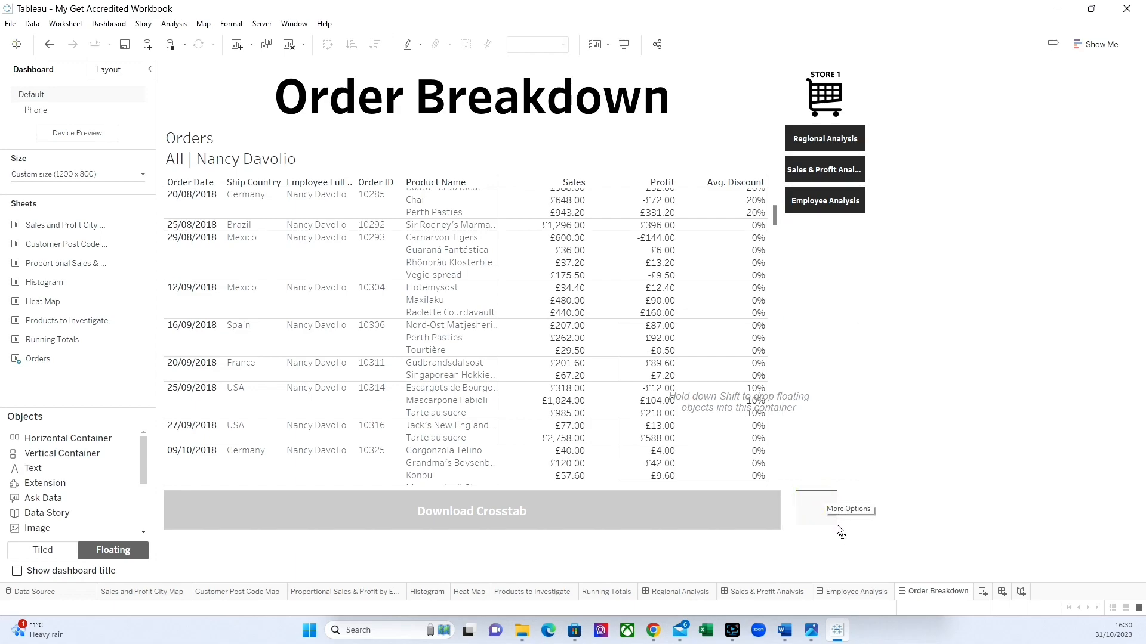
pyautogui.click(837, 525)
pyautogui.moveTo(816, 488); pyautogui.dragTo(828, 488)
pyautogui.click(825, 488)
# Edit the show/hide button so it uses the Exit image when the container is shown.
pyautogui.click(850, 494)
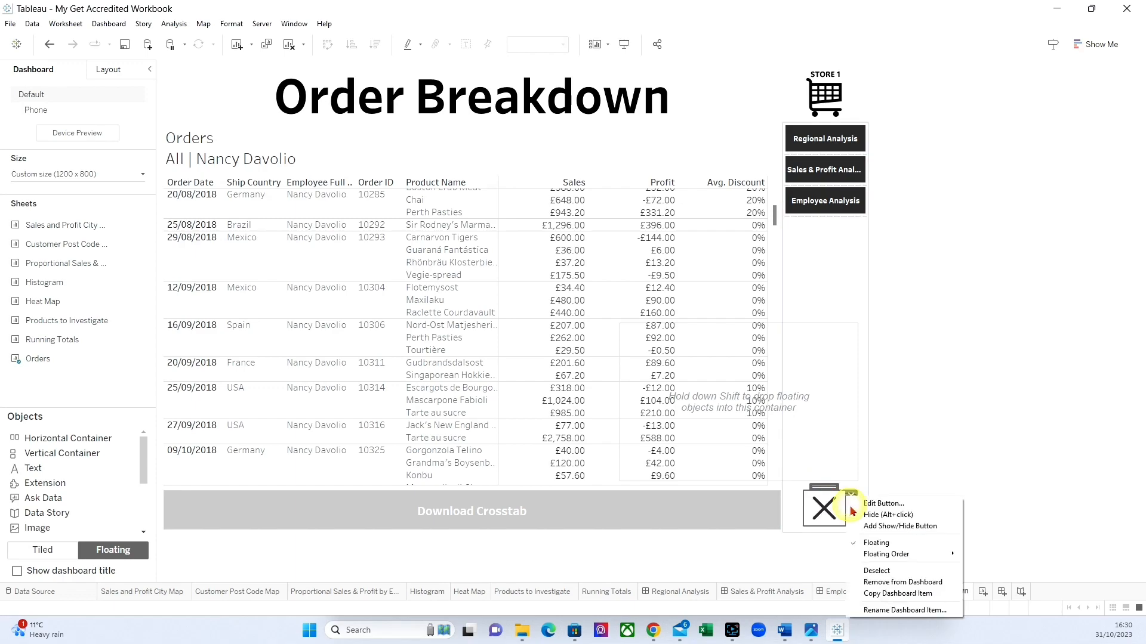
pyautogui.click(895, 505)
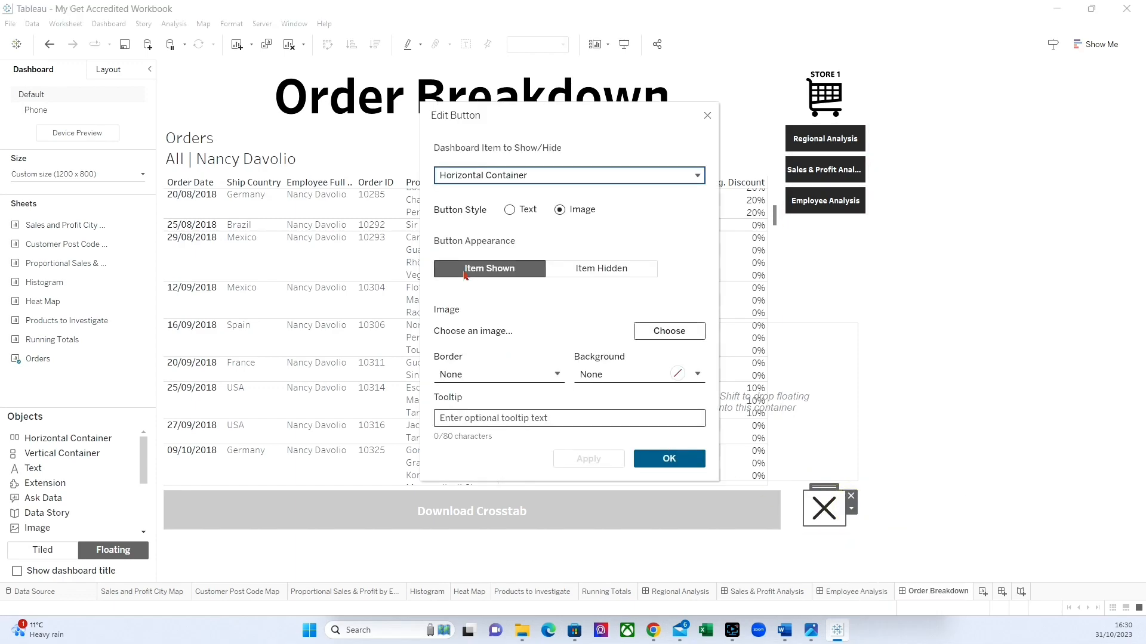
pyautogui.click(674, 334)
pyautogui.click(559, 275)
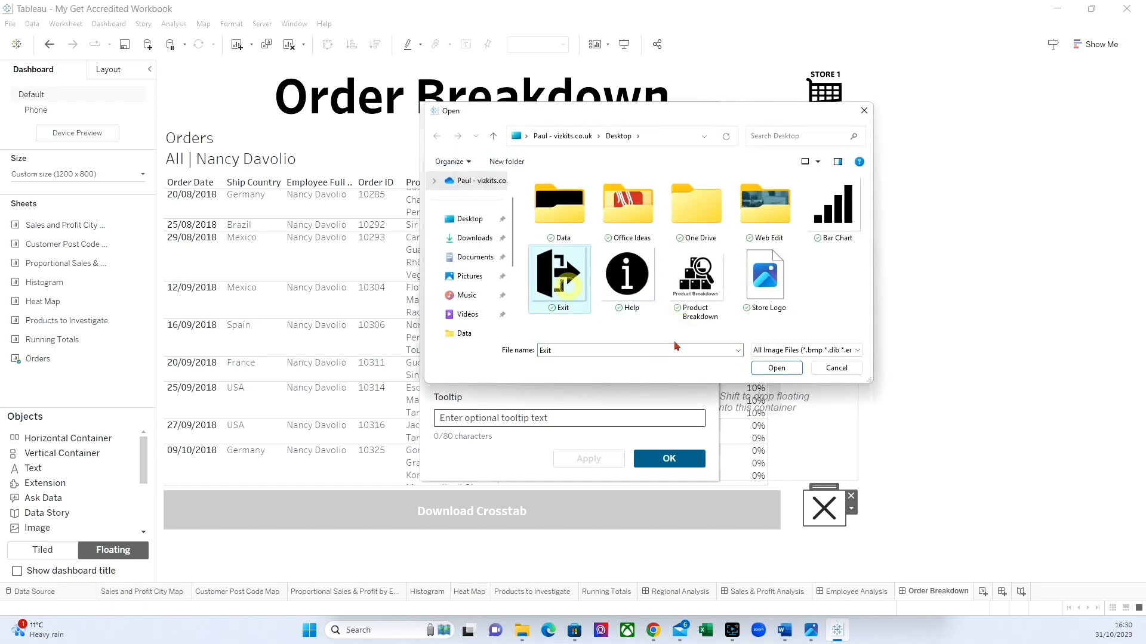
pyautogui.click(777, 367)
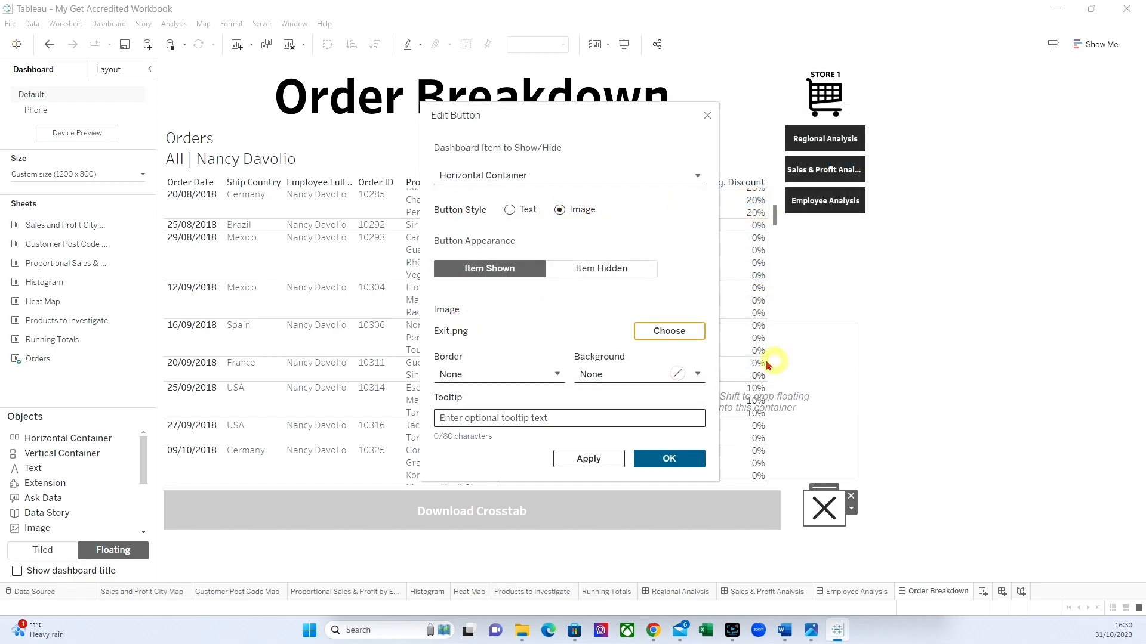
# Use the Help image for the button's item-hidden state and apply the button settings.
pyautogui.click(599, 269)
pyautogui.click(669, 331)
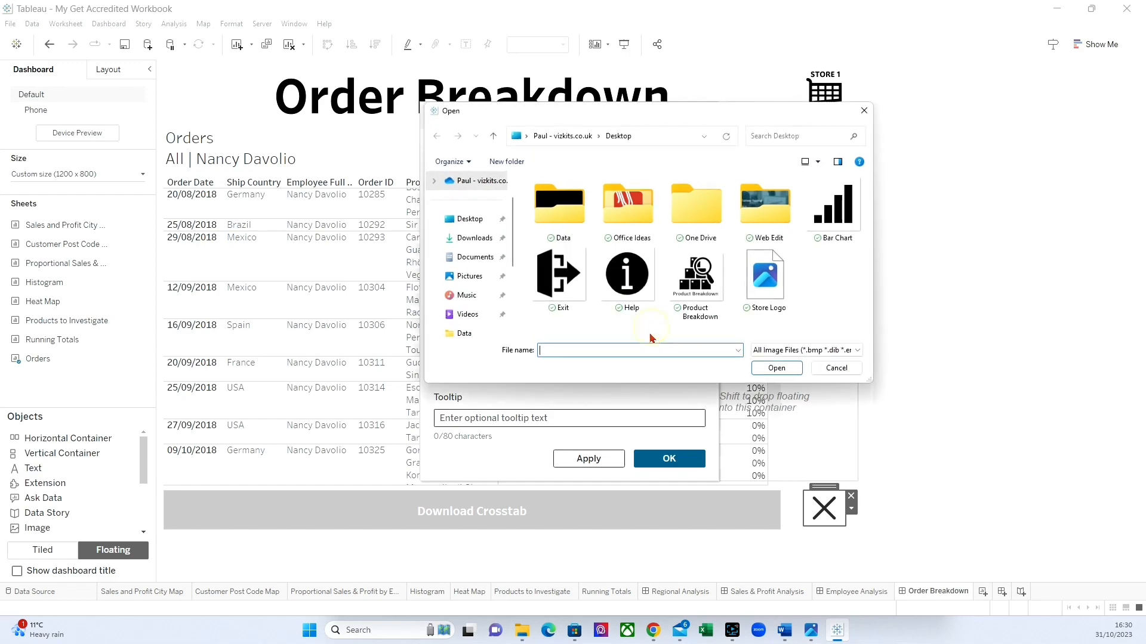
pyautogui.click(621, 279)
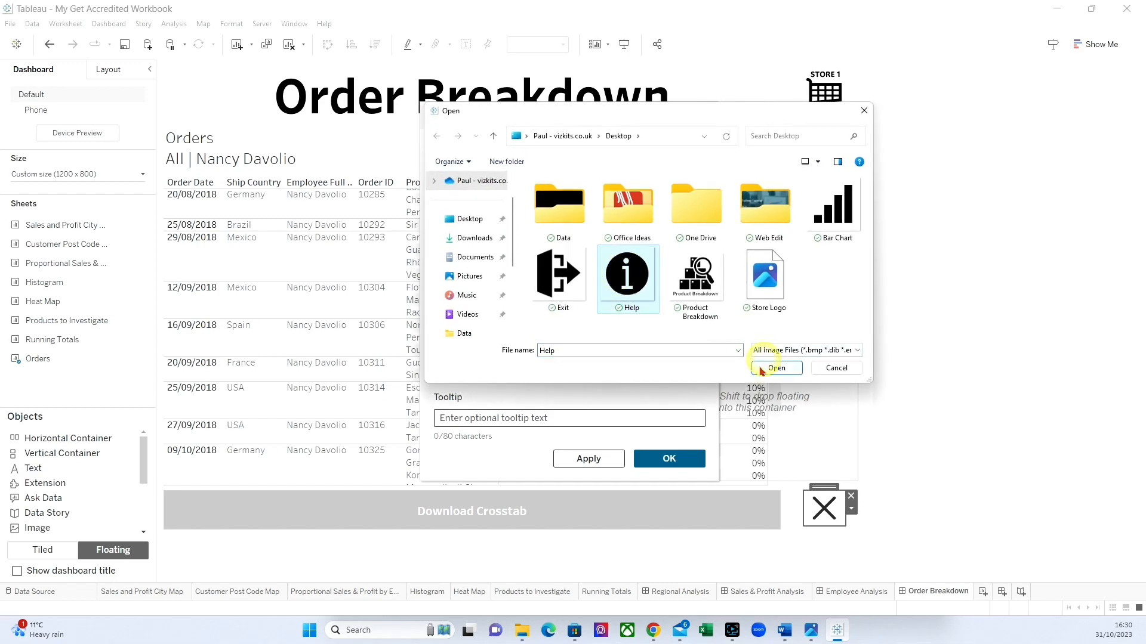
pyautogui.click(767, 366)
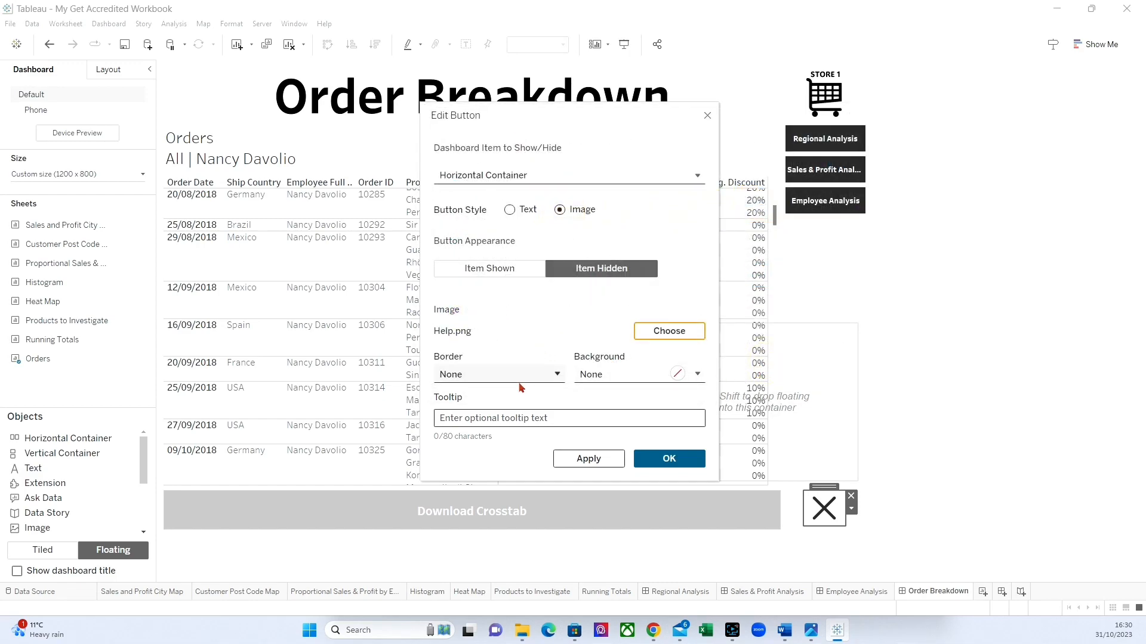
pyautogui.click(659, 463)
# Reduce the height and width of the floating container, keeping its lower right corner just above the show/hide button.
pyautogui.click(802, 425)
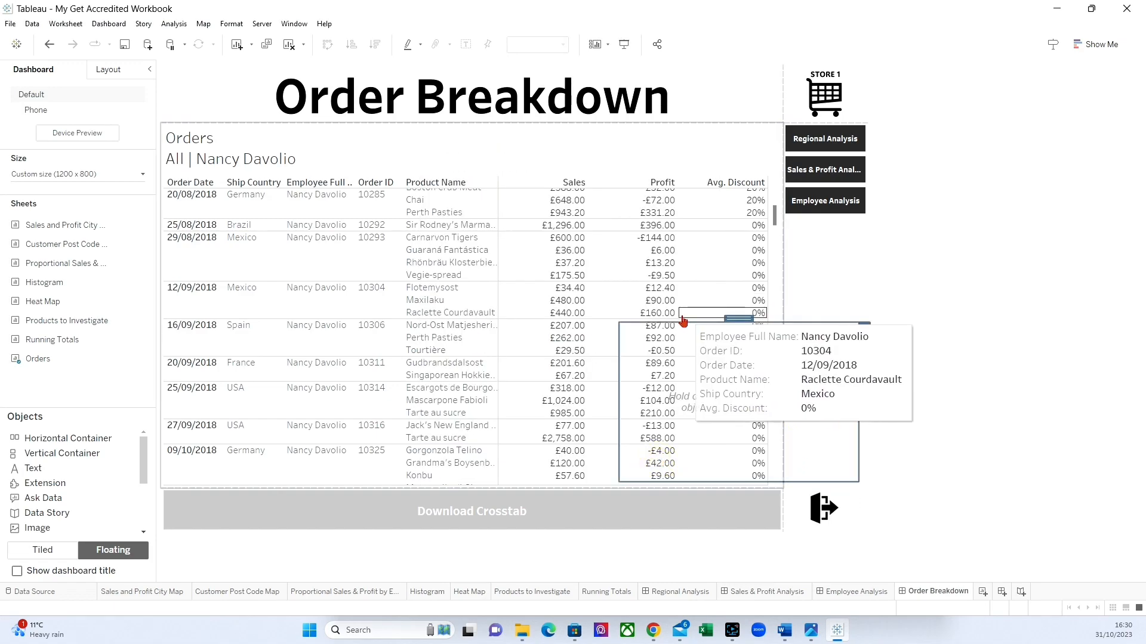
pyautogui.moveTo(677, 324); pyautogui.dragTo(688, 386)
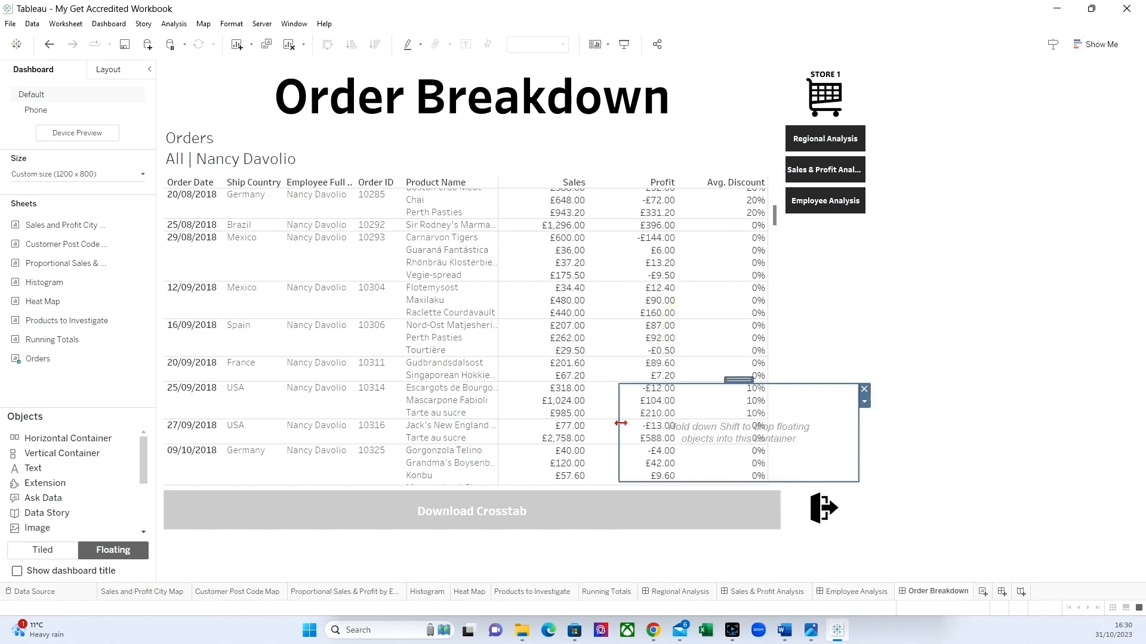
pyautogui.moveTo(621, 422); pyautogui.dragTo(695, 427)
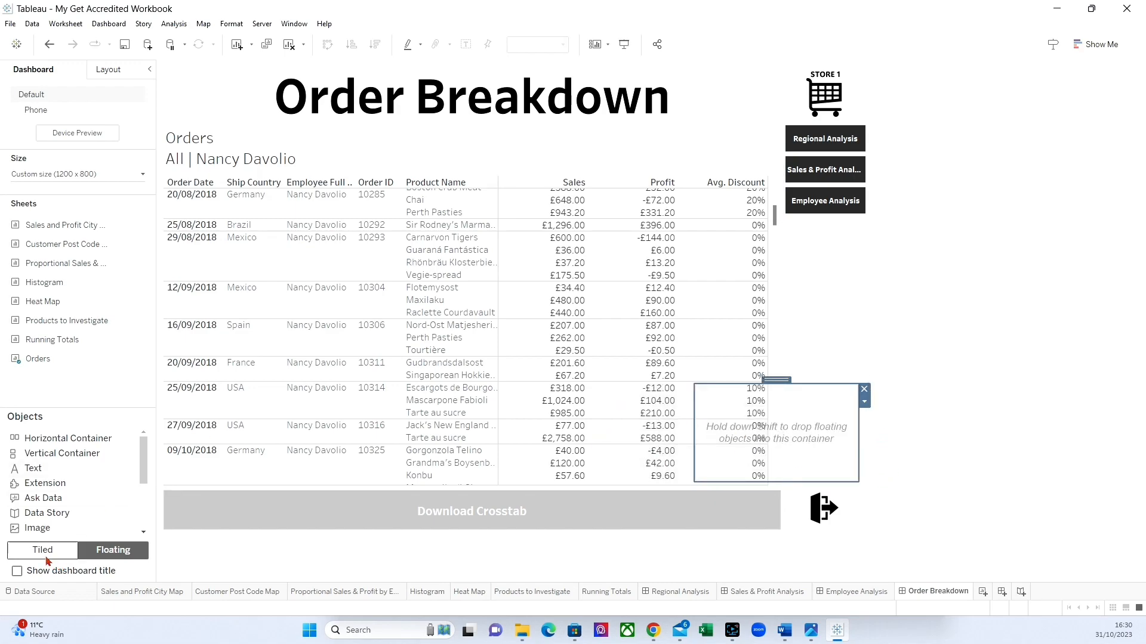
# Add tiled text "Click the Download Crosstab to Export the Order Breakdown Table to Excel" inside the container, in size 10 bold.
pyautogui.click(47, 553)
pyautogui.moveTo(33, 469); pyautogui.dragTo(750, 445)
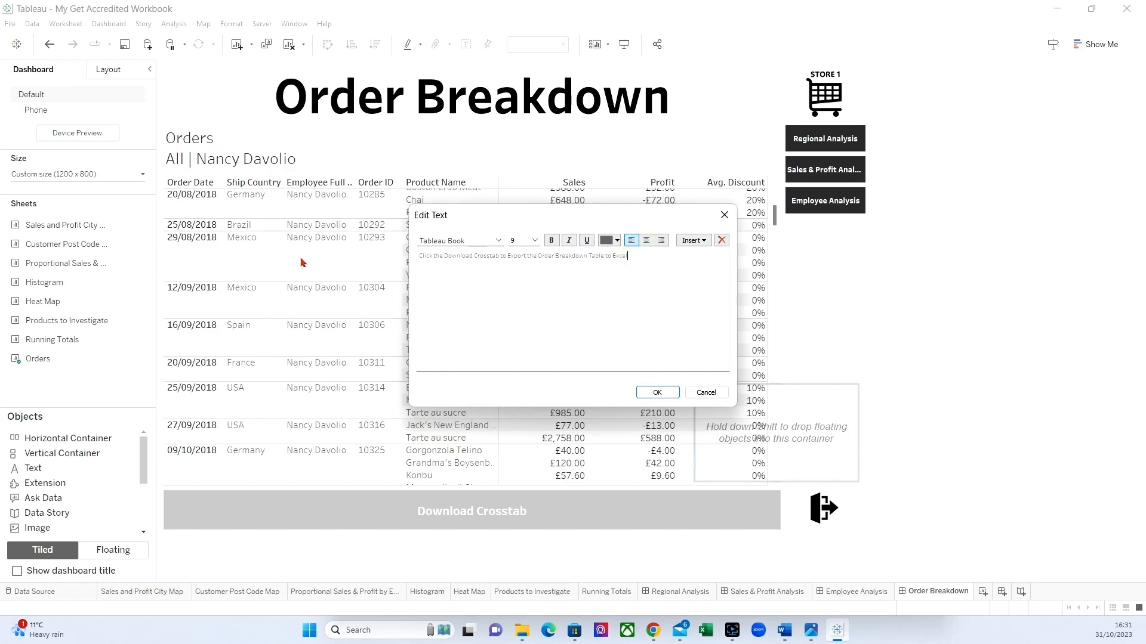
pyautogui.tripleClick(661, 264)
pyautogui.click(535, 240)
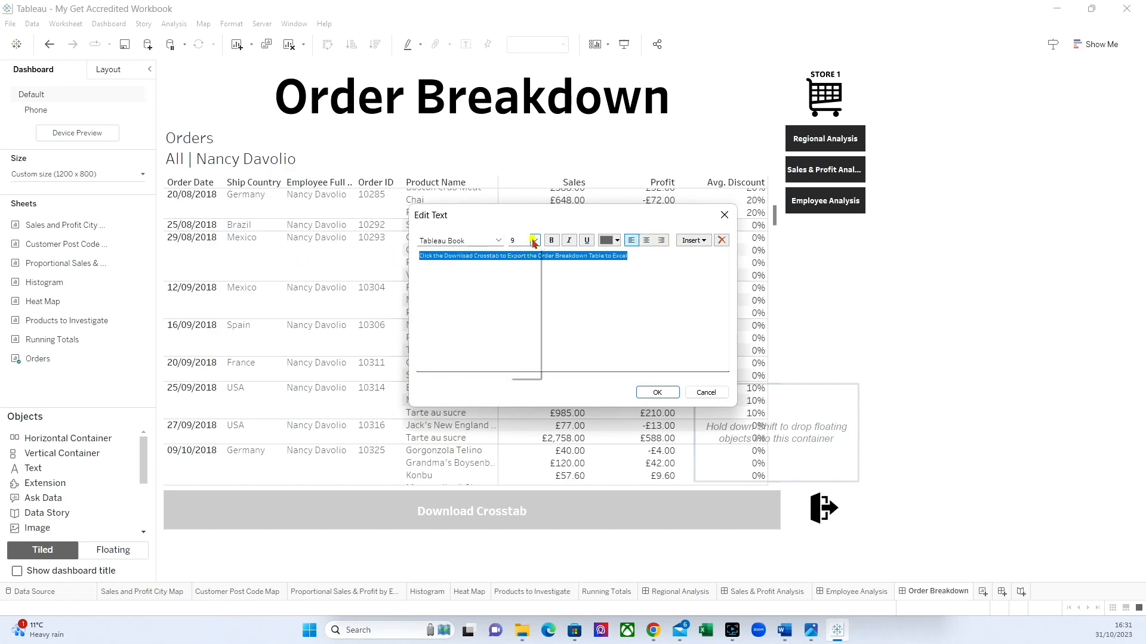
pyautogui.click(521, 267)
pyautogui.click(551, 240)
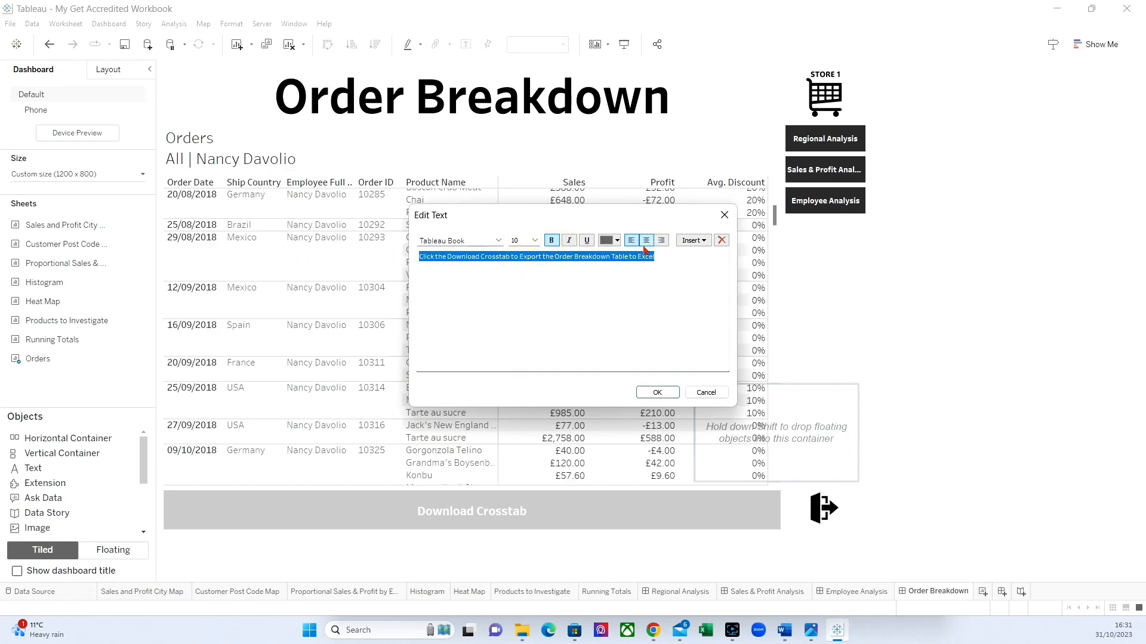
pyautogui.click(659, 392)
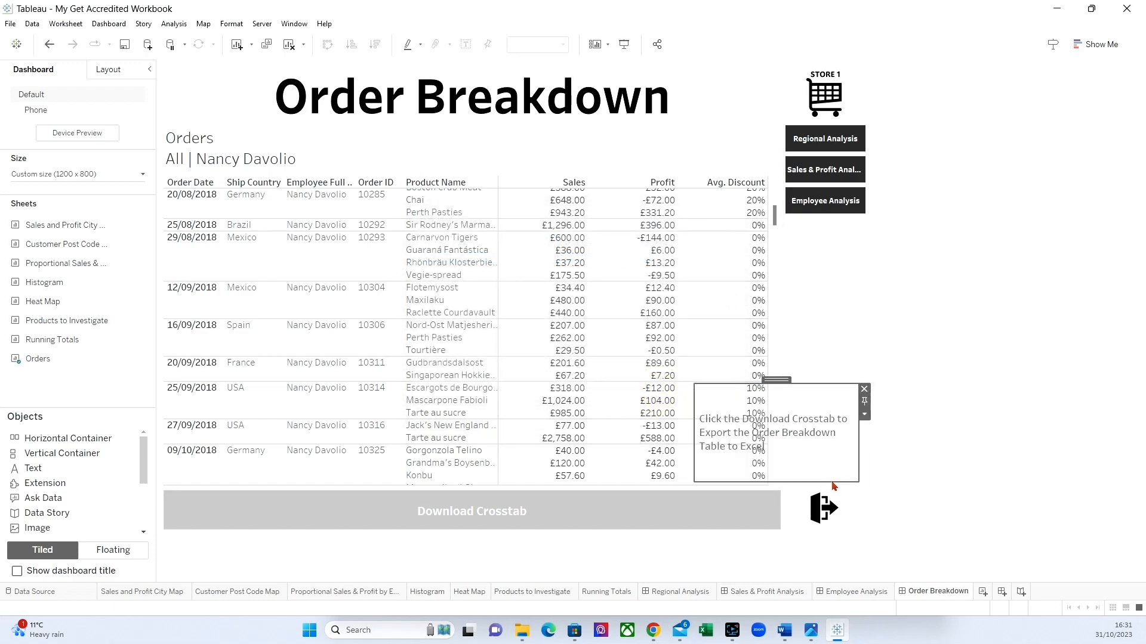
# Shrink the instruction container to about 262 by 91 px so it fits closely around the text.
pyautogui.moveTo(776, 380); pyautogui.dragTo(806, 431)
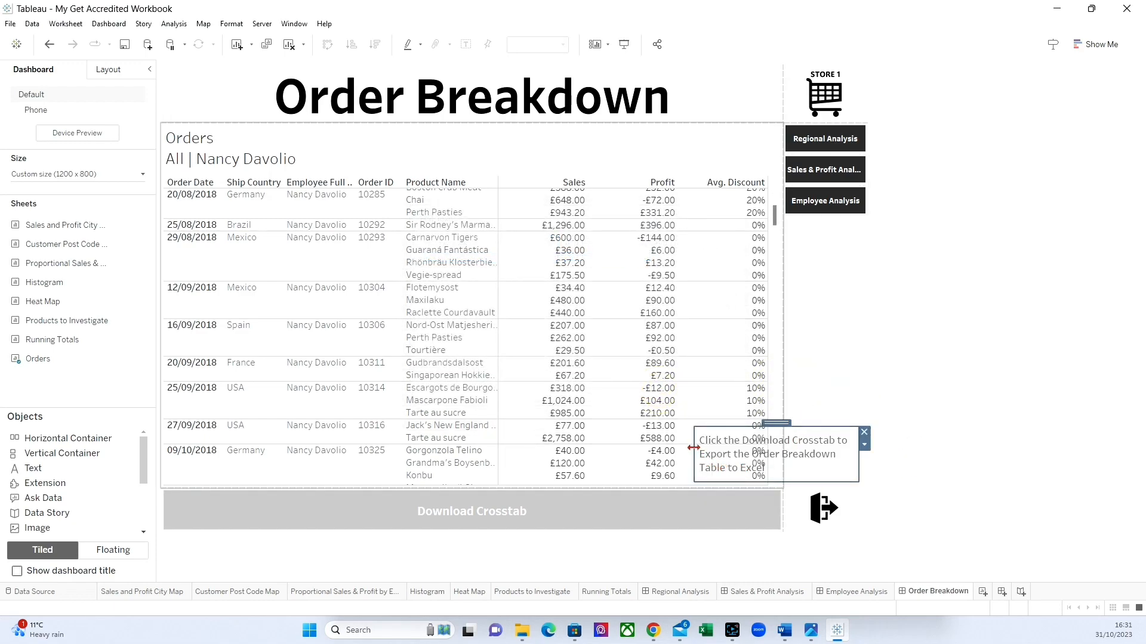
pyautogui.moveTo(694, 448); pyautogui.dragTo(701, 447)
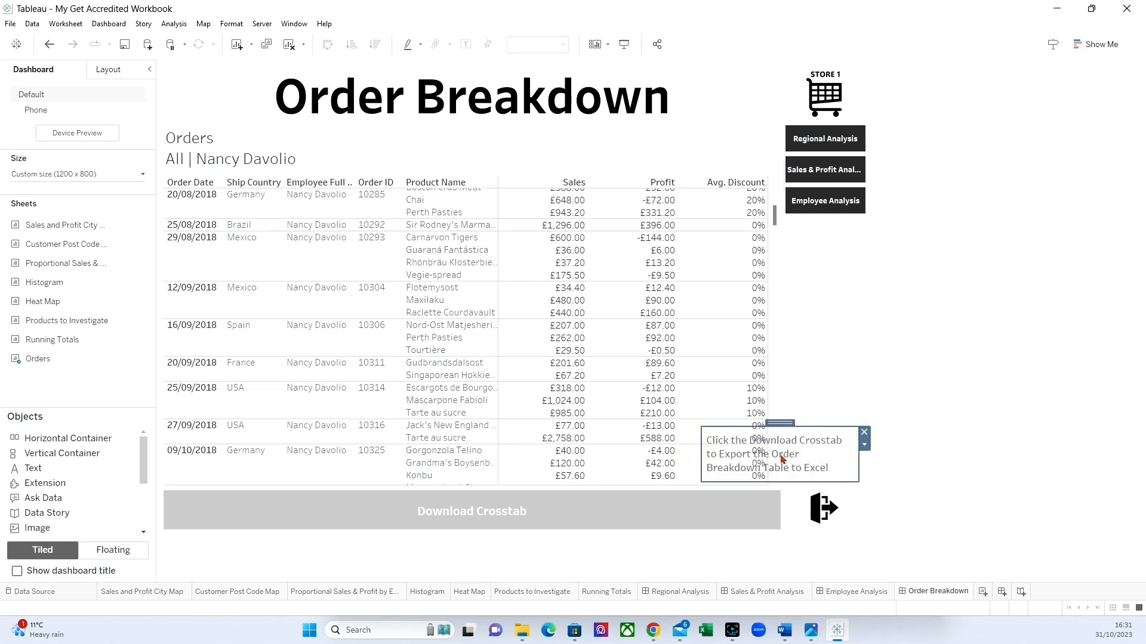
# Give the Order Breakdown instruction container a very light grey background and a thin solid border.
pyautogui.click(106, 70)
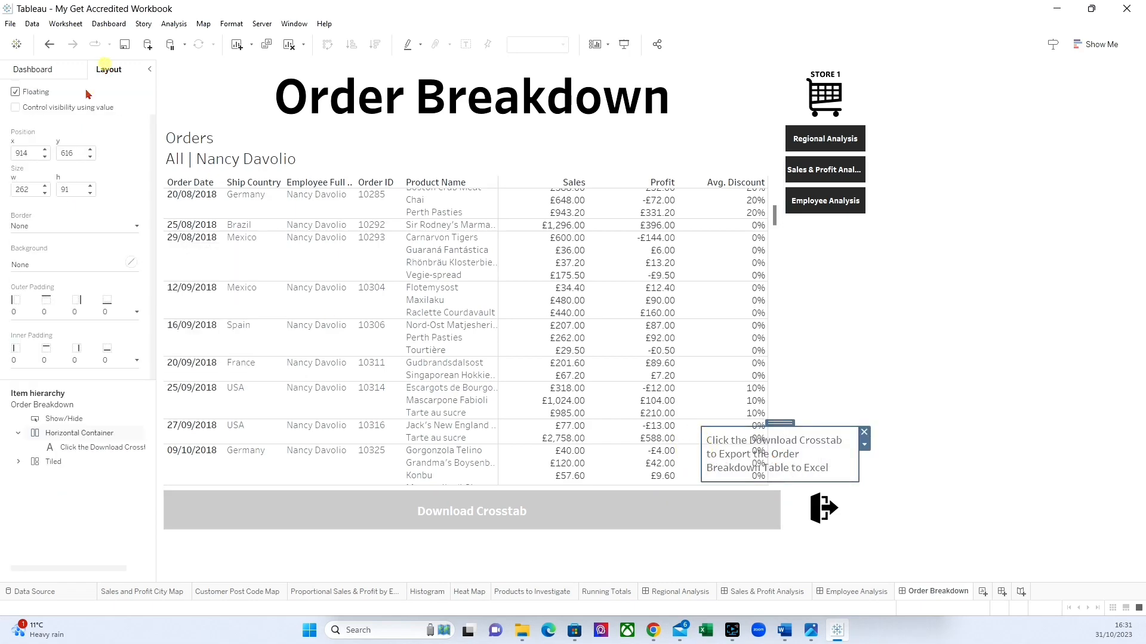
pyautogui.click(48, 265)
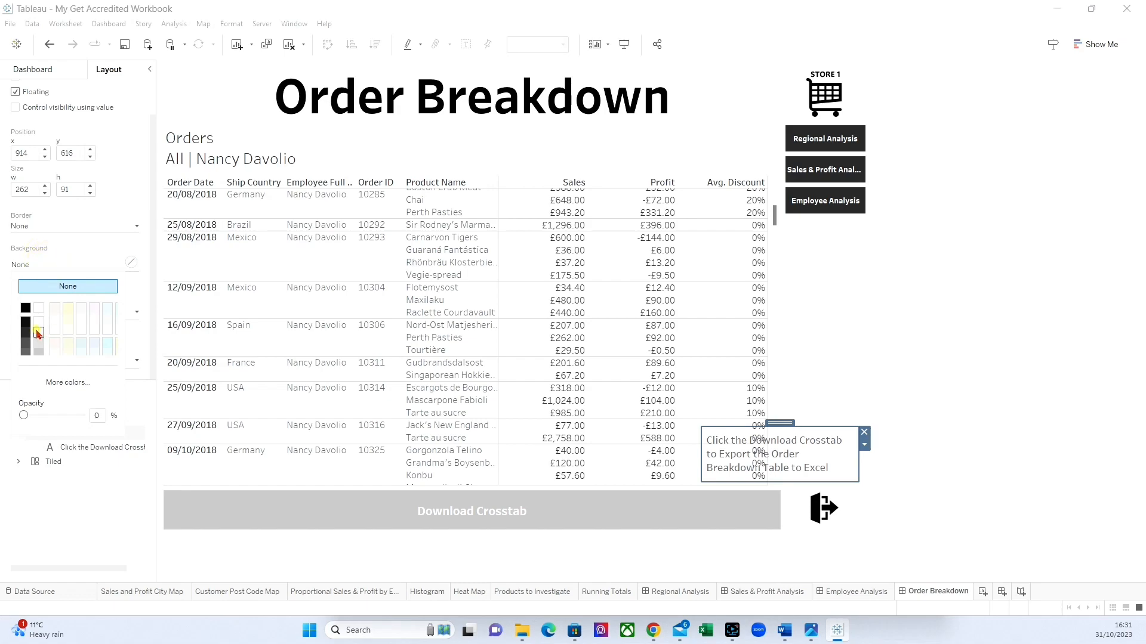
pyautogui.click(75, 226)
pyautogui.click(43, 264)
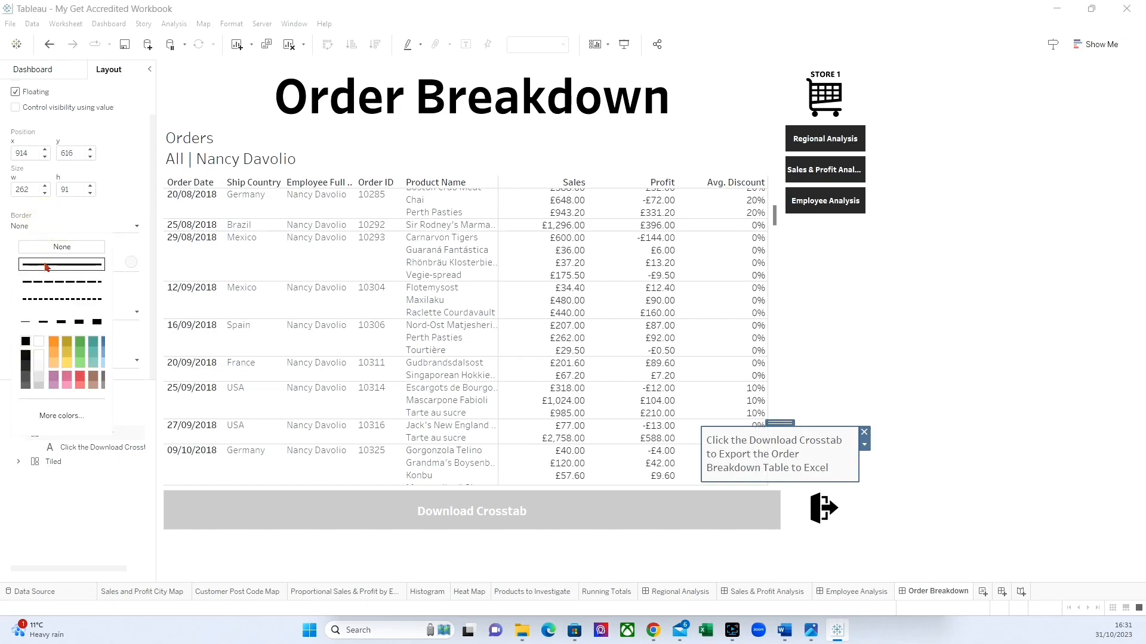
pyautogui.click(996, 409)
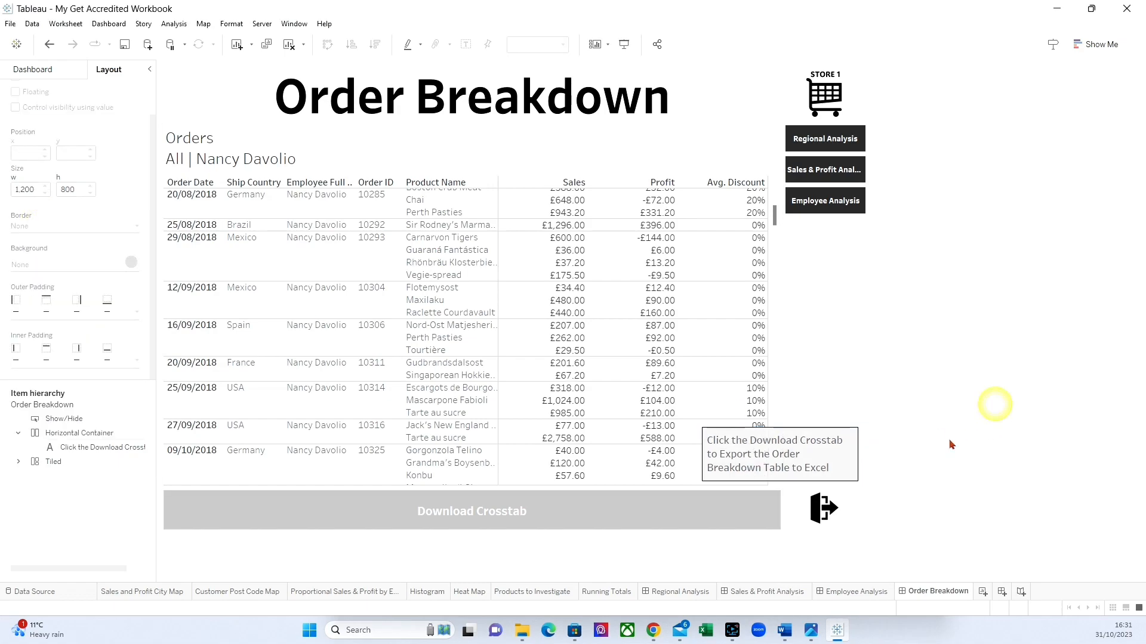
# Save the workbook.
pyautogui.click(834, 509)
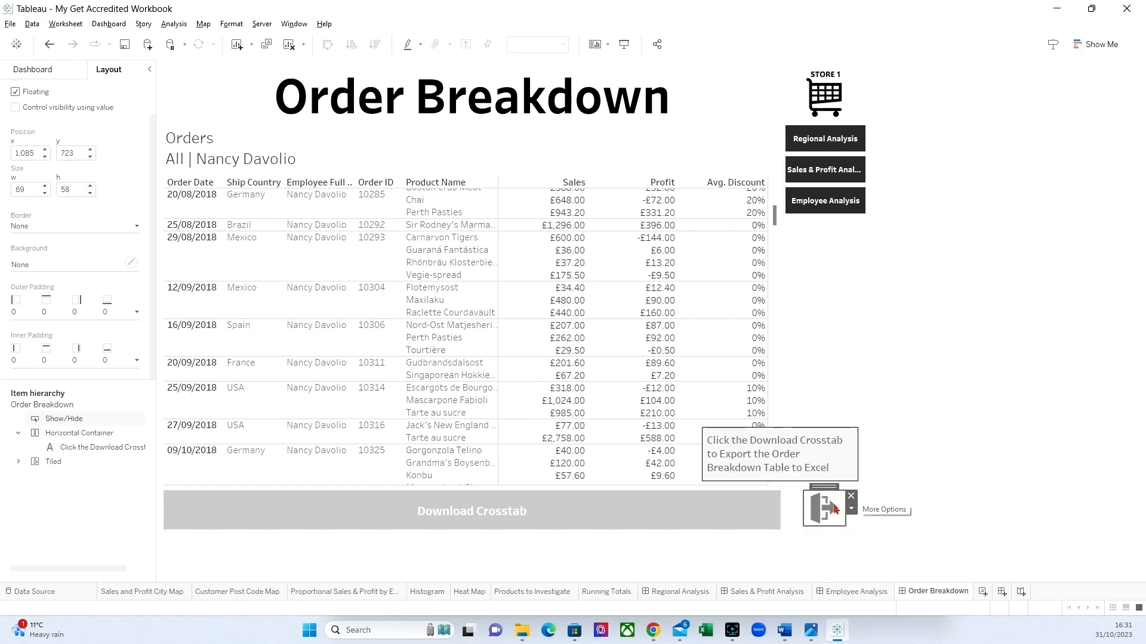
pyautogui.click(898, 477)
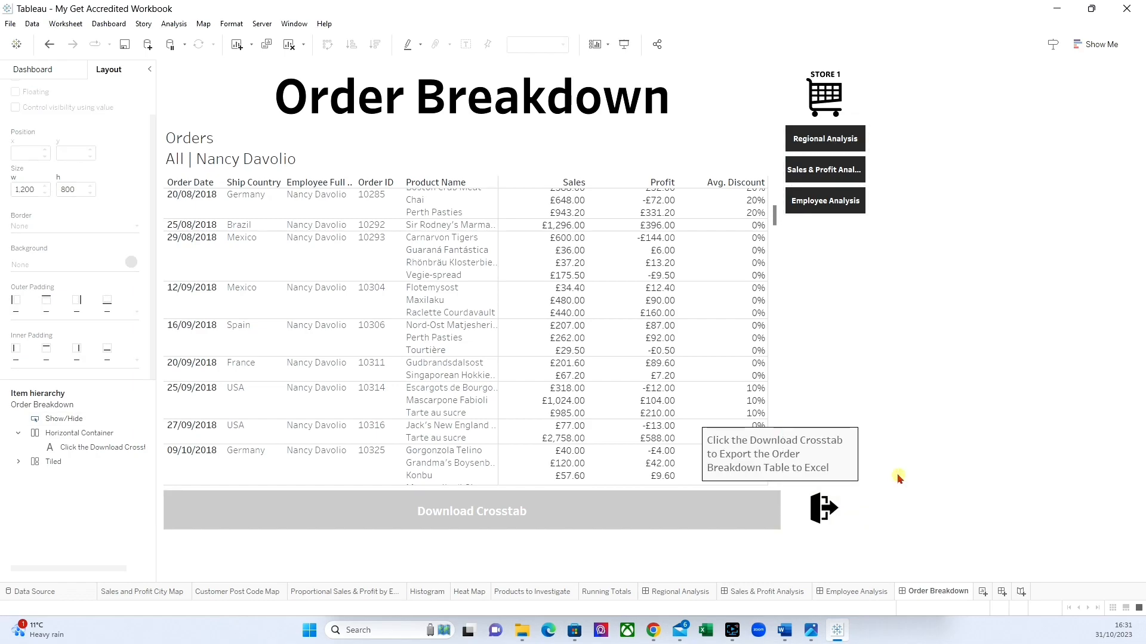
pyautogui.click(126, 45)
# Return to the Employee Analysis dashboard and clear the selection of the low-profit Beverages bar.
pyautogui.click(34, 70)
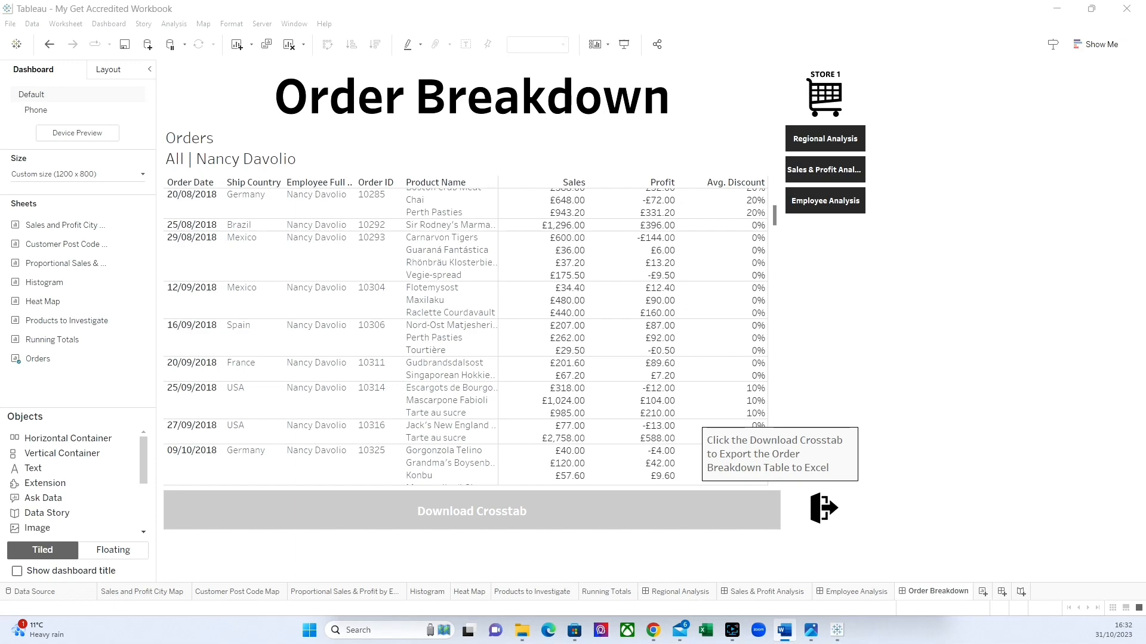
pyautogui.click(880, 593)
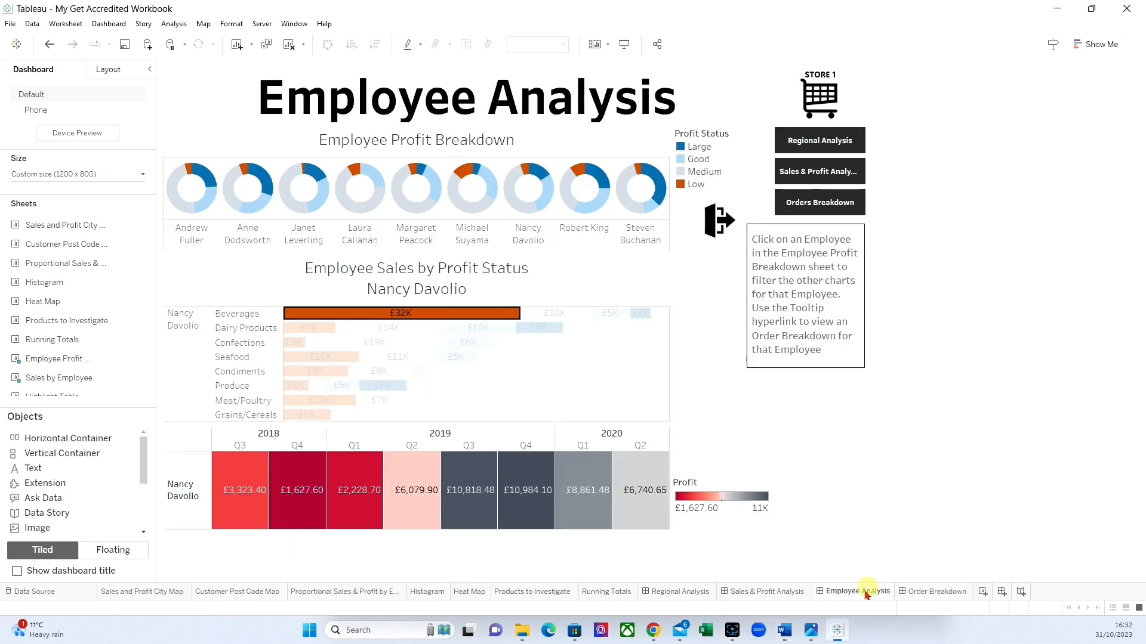
pyautogui.click(371, 317)
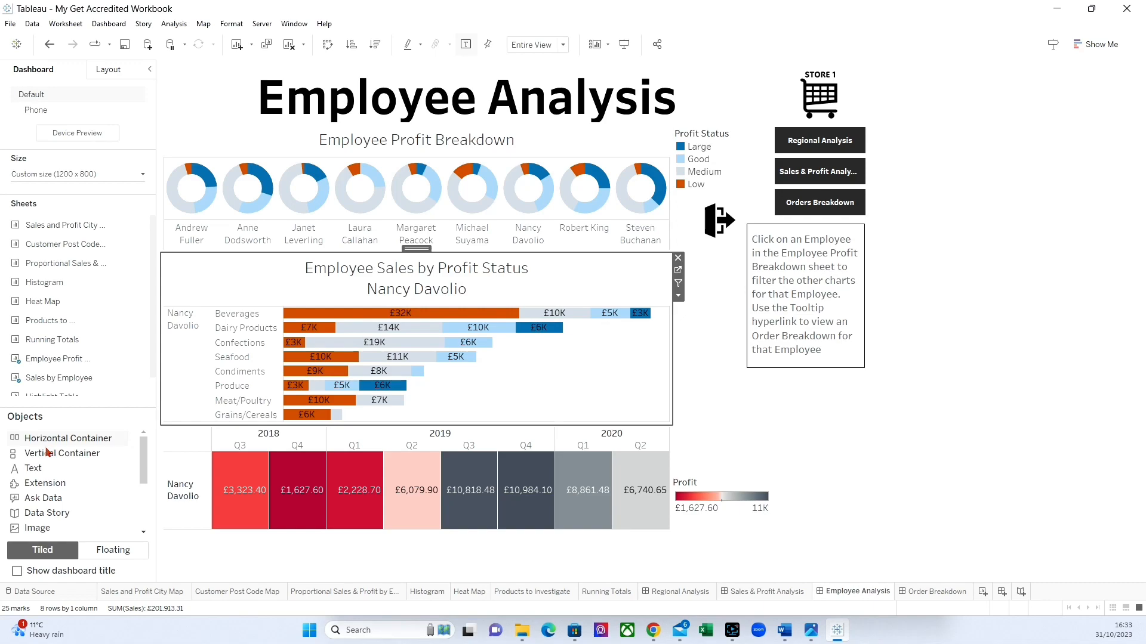
# Cover the Employee Sales by Profit Status chart with a floating vertical container of about 849 by 302 px.
pyautogui.moveTo(48, 453)
pyautogui.mouseDown()
pyautogui.moveTo(185, 303)
pyautogui.moveTo(2, 490)
pyautogui.mouseUp()
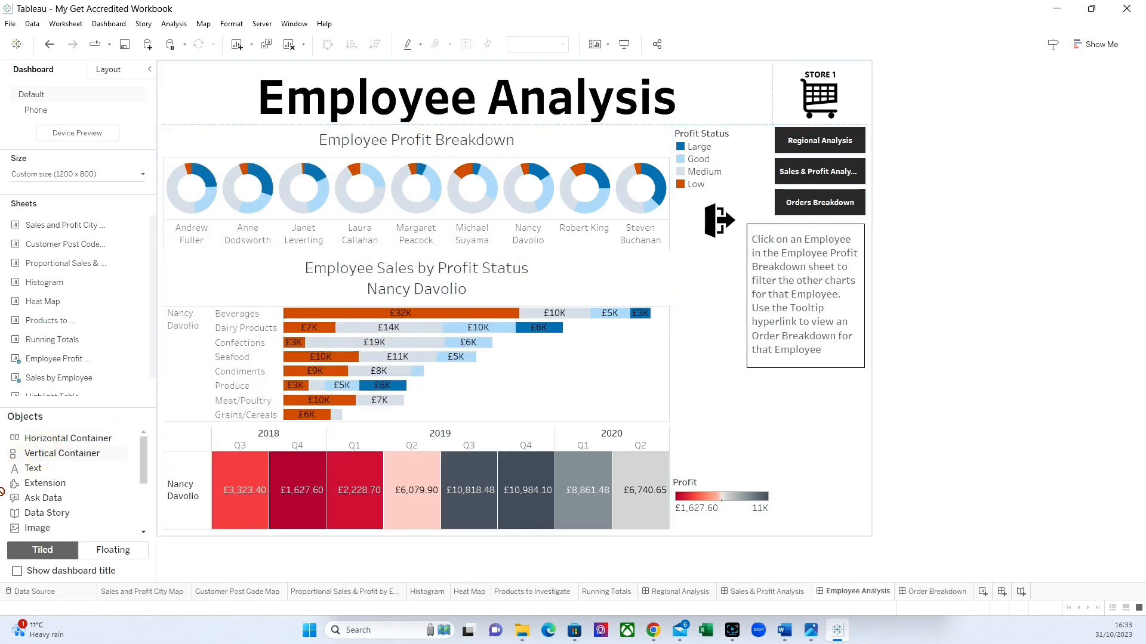
pyautogui.click(111, 549)
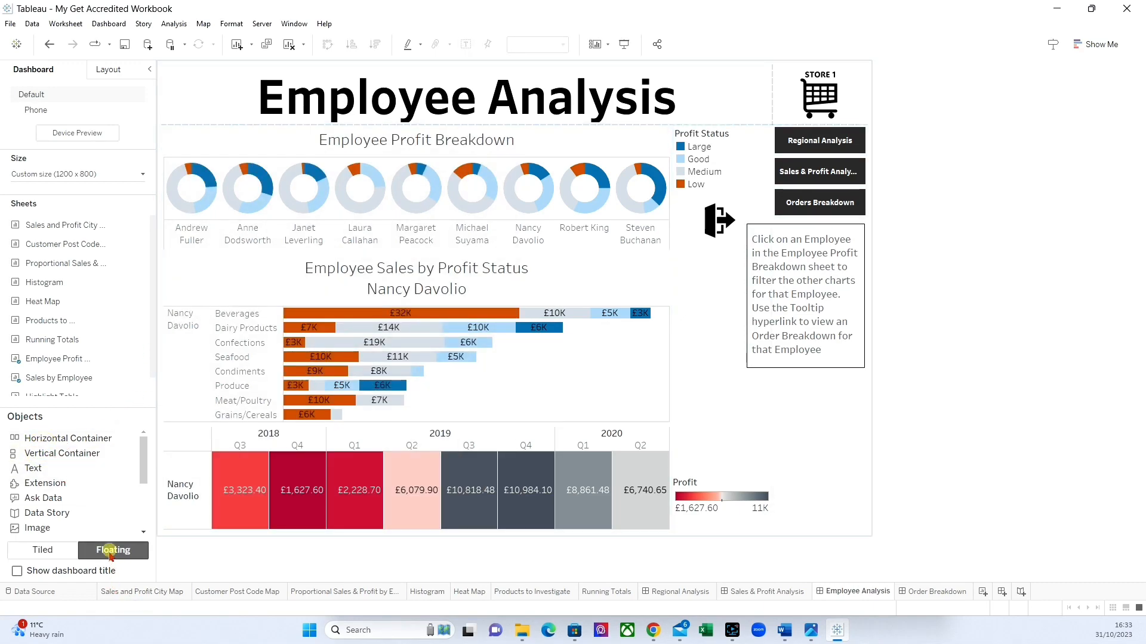
pyautogui.moveTo(52, 454)
pyautogui.mouseDown()
pyautogui.moveTo(213, 359)
pyautogui.moveTo(168, 226)
pyautogui.moveTo(171, 298)
pyautogui.moveTo(165, 252)
pyautogui.mouseUp()
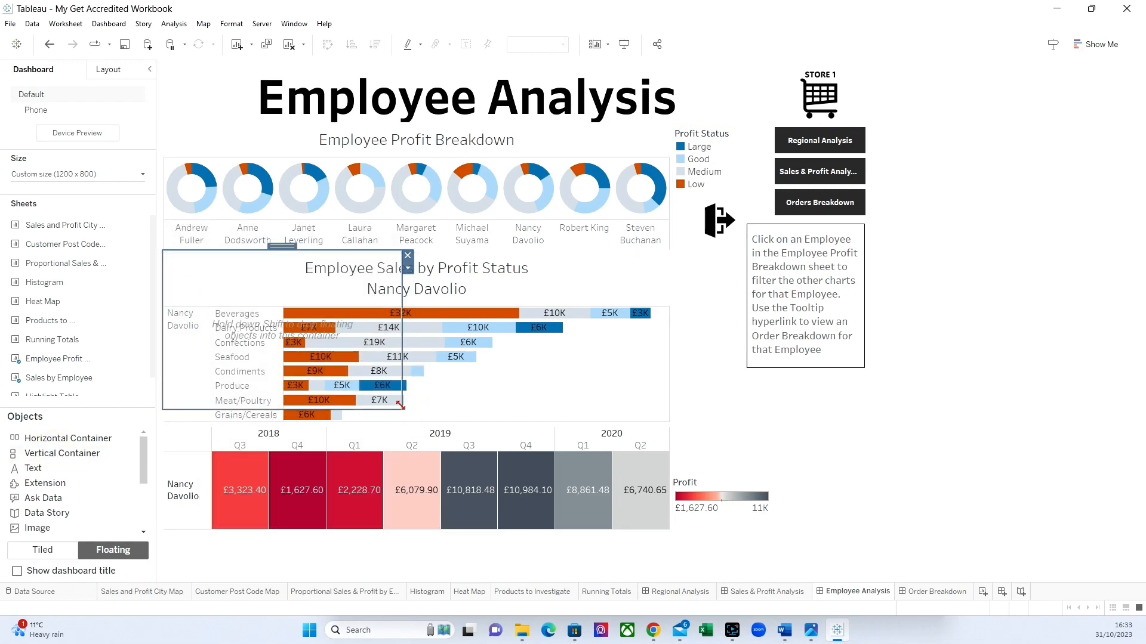
pyautogui.moveTo(403, 409)
pyautogui.mouseDown()
pyautogui.moveTo(679, 428)
pyautogui.moveTo(669, 431)
pyautogui.mouseUp()
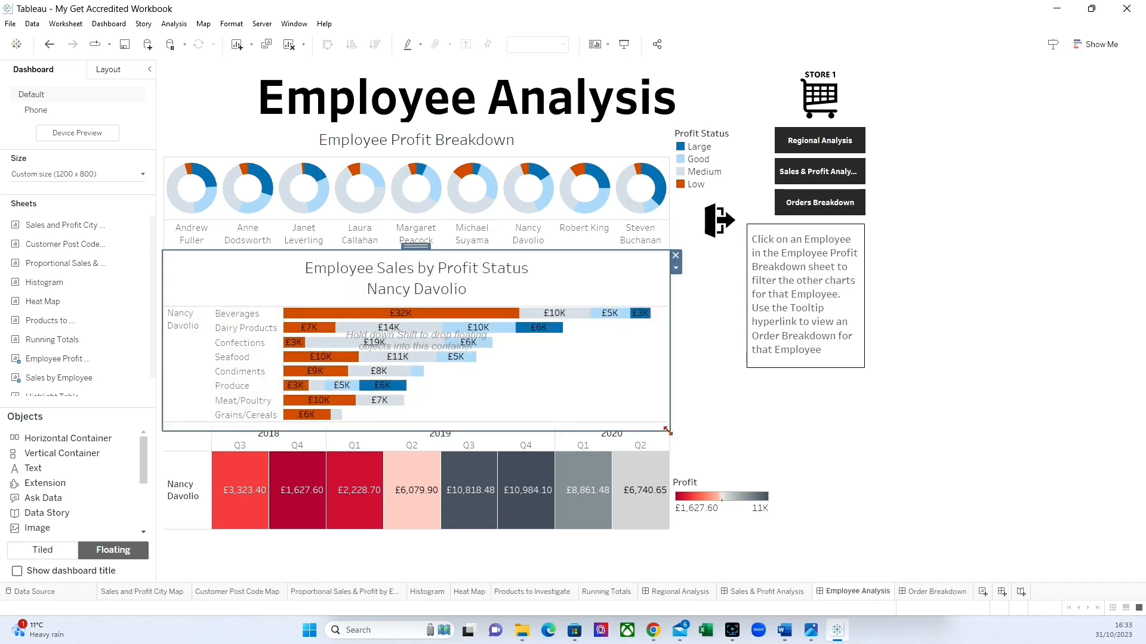
# Add a show/hide button for the container, about 66 by 60 px below the help button, and hide the instruction text.
pyautogui.click(676, 270)
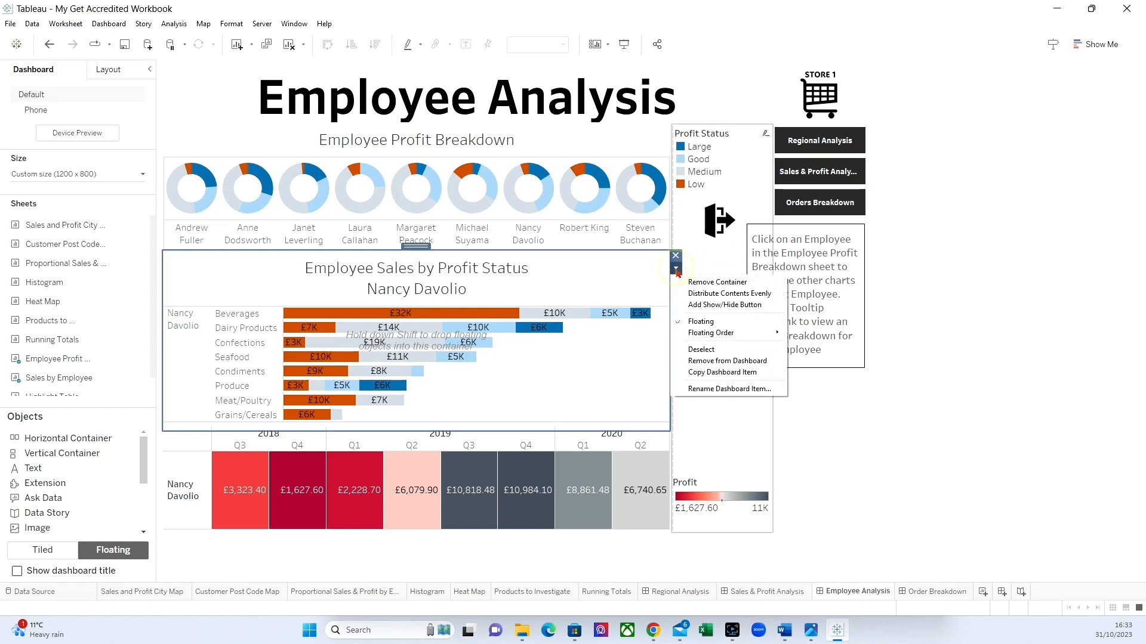
pyautogui.click(713, 305)
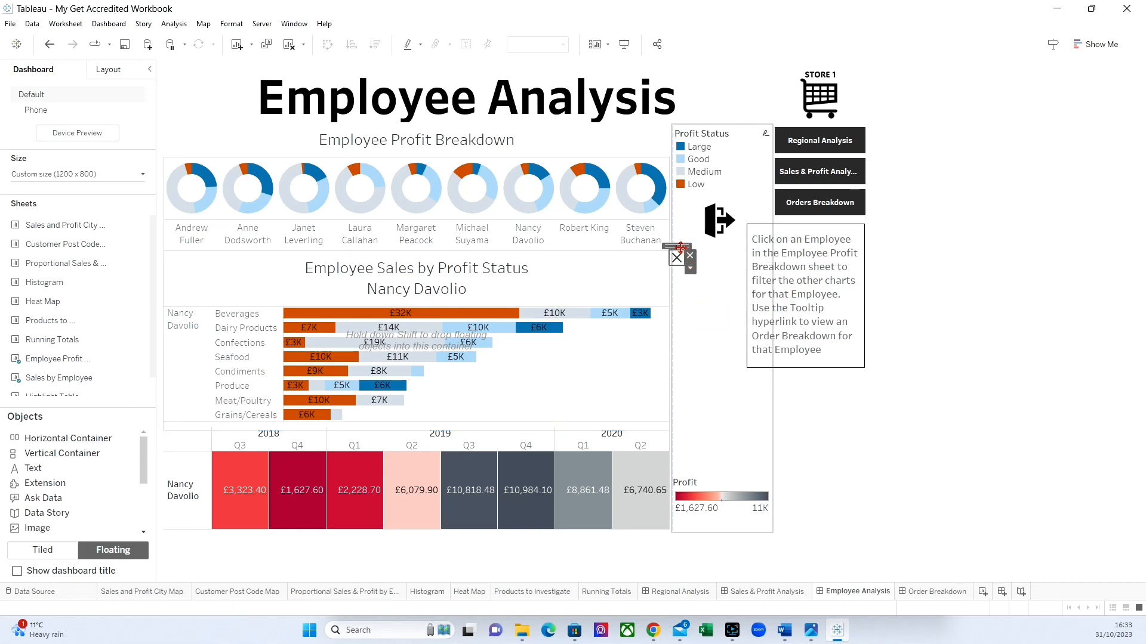
pyautogui.moveTo(680, 247); pyautogui.dragTo(736, 292)
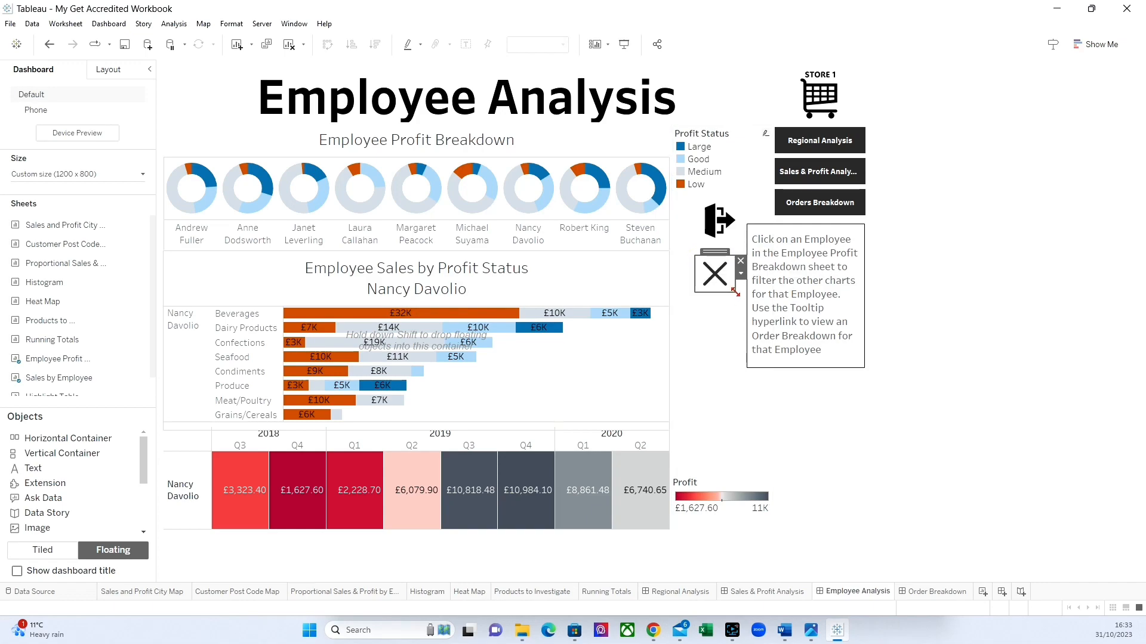
pyautogui.keyDown('alt'); pyautogui.click(721, 224); pyautogui.keyUp('alt')
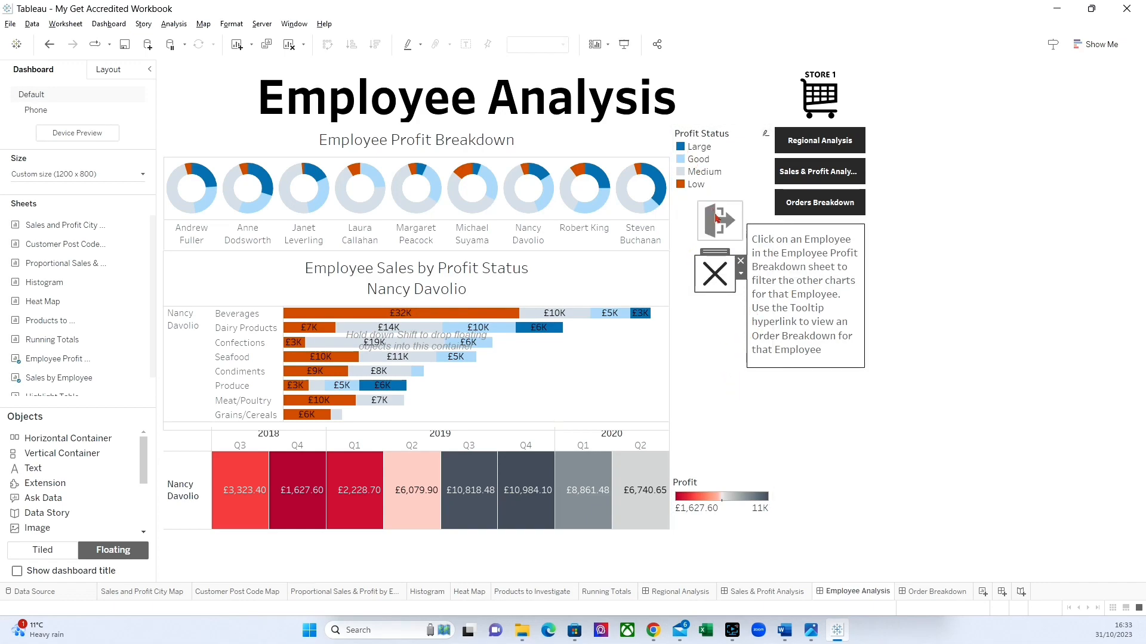
pyautogui.moveTo(734, 273); pyautogui.dragTo(744, 275)
# Give the new show/hide button the Exit image when the item is shown and the Product Breakdown image when hidden.
pyautogui.click(745, 274)
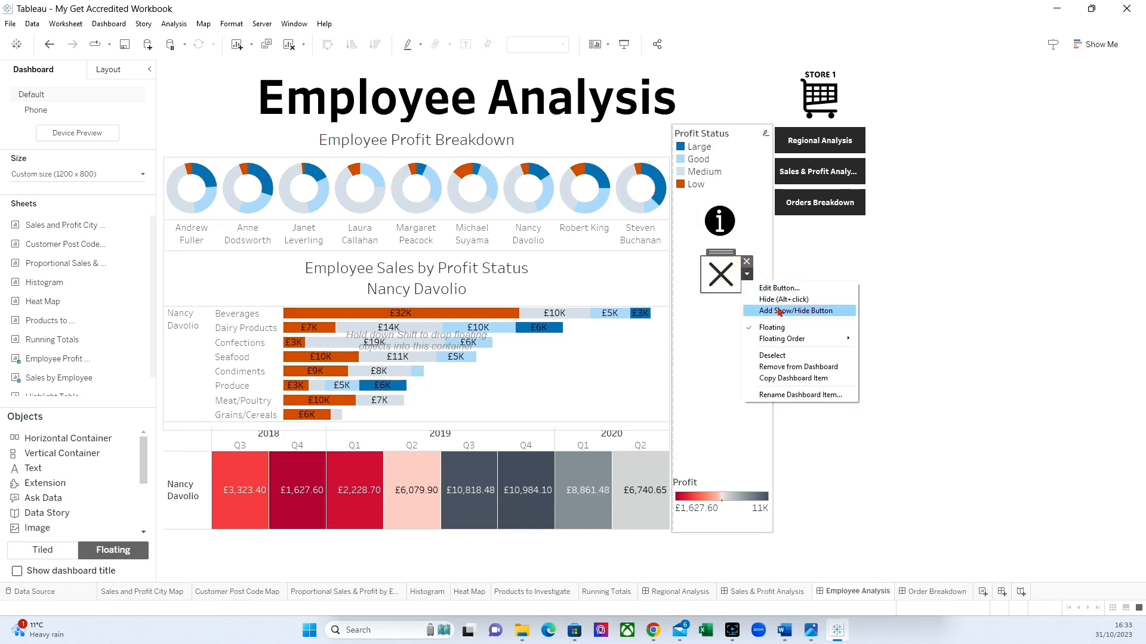
pyautogui.click(782, 285)
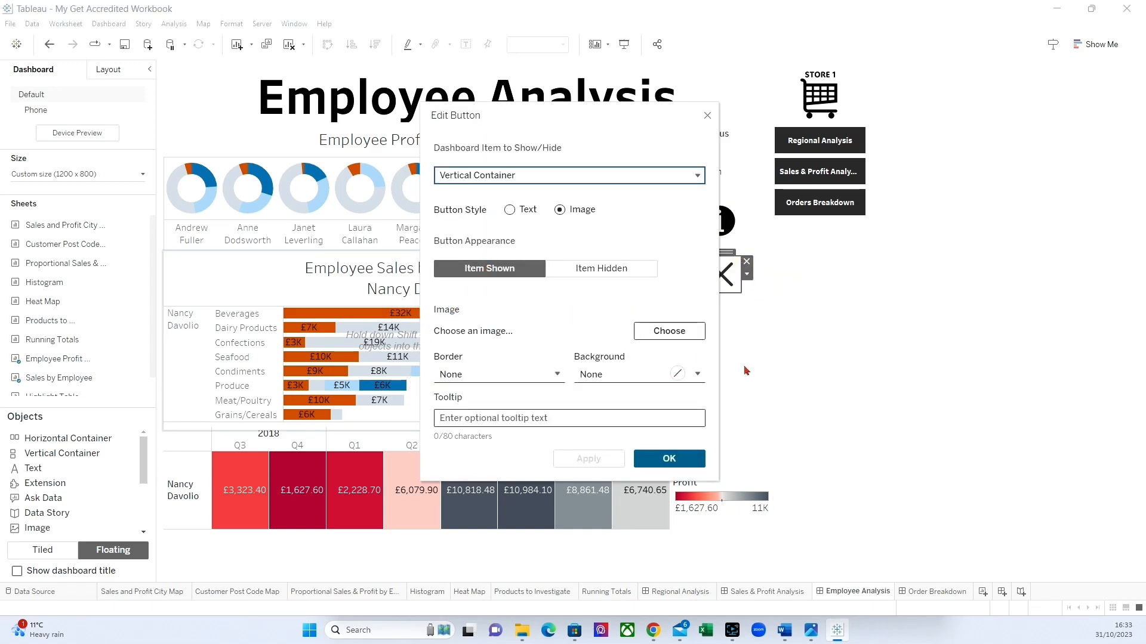
pyautogui.click(669, 329)
pyautogui.click(561, 286)
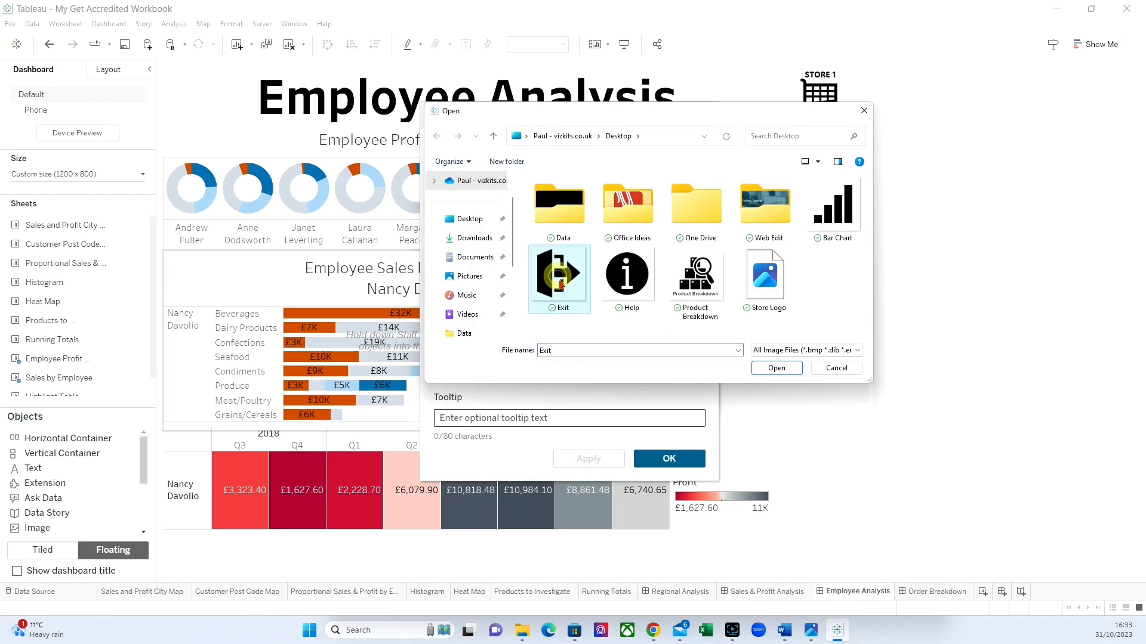
pyautogui.click(777, 368)
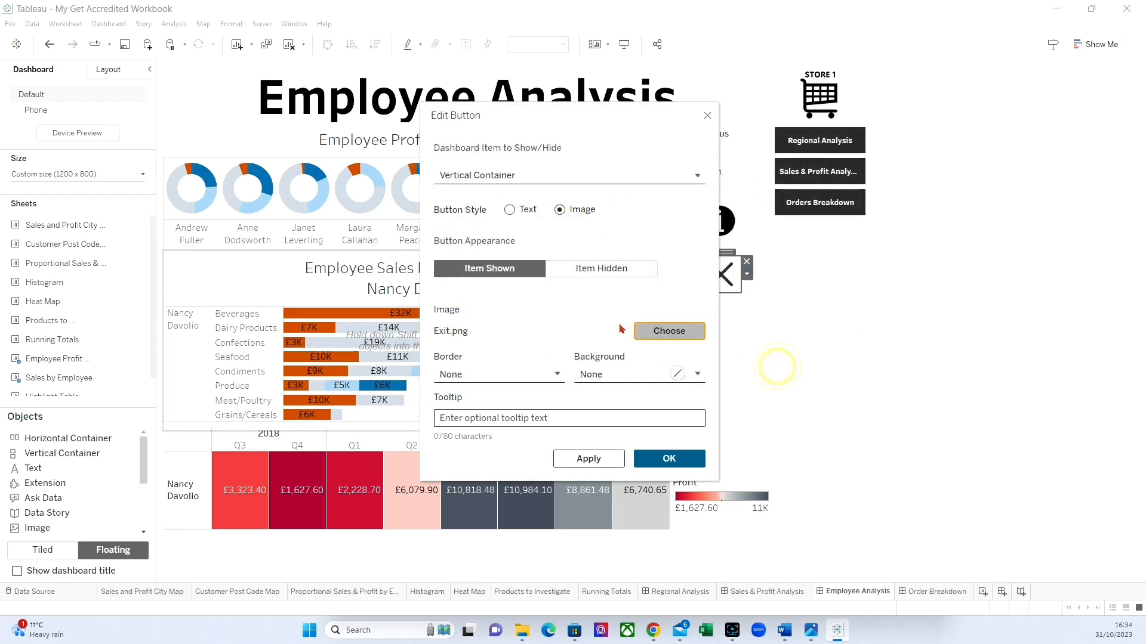
pyautogui.click(591, 267)
pyautogui.click(661, 332)
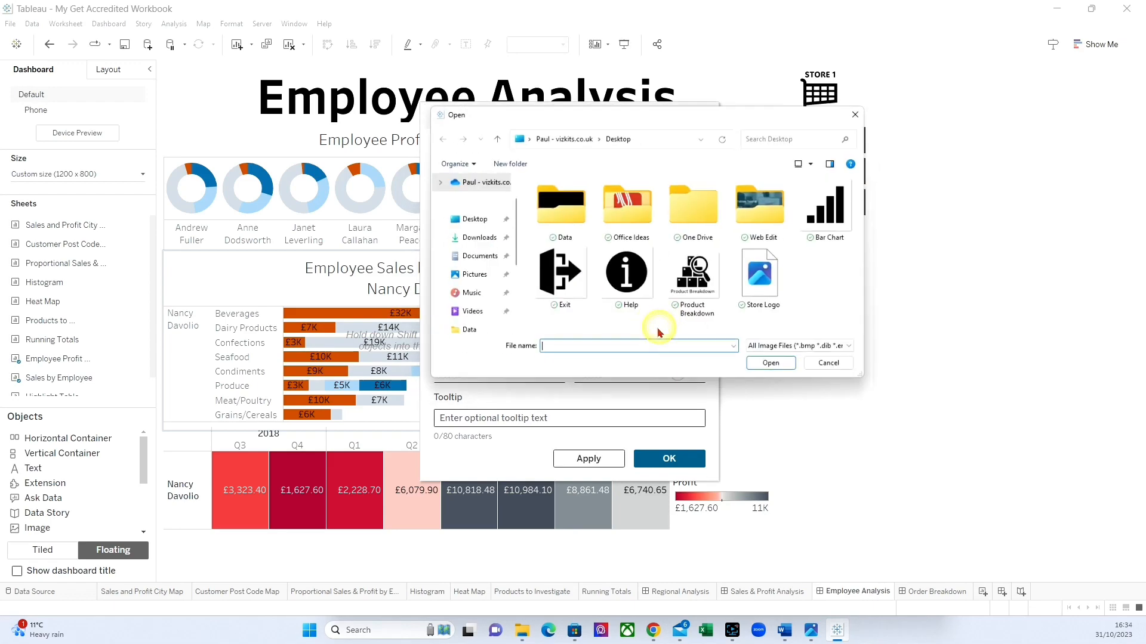
pyautogui.click(687, 284)
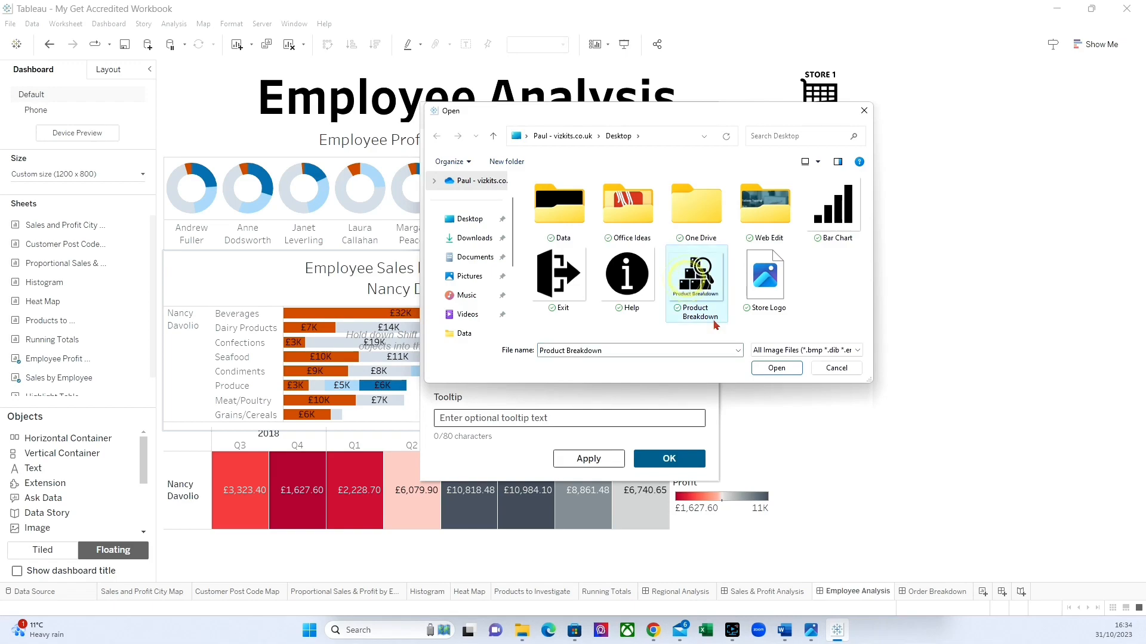
pyautogui.click(772, 368)
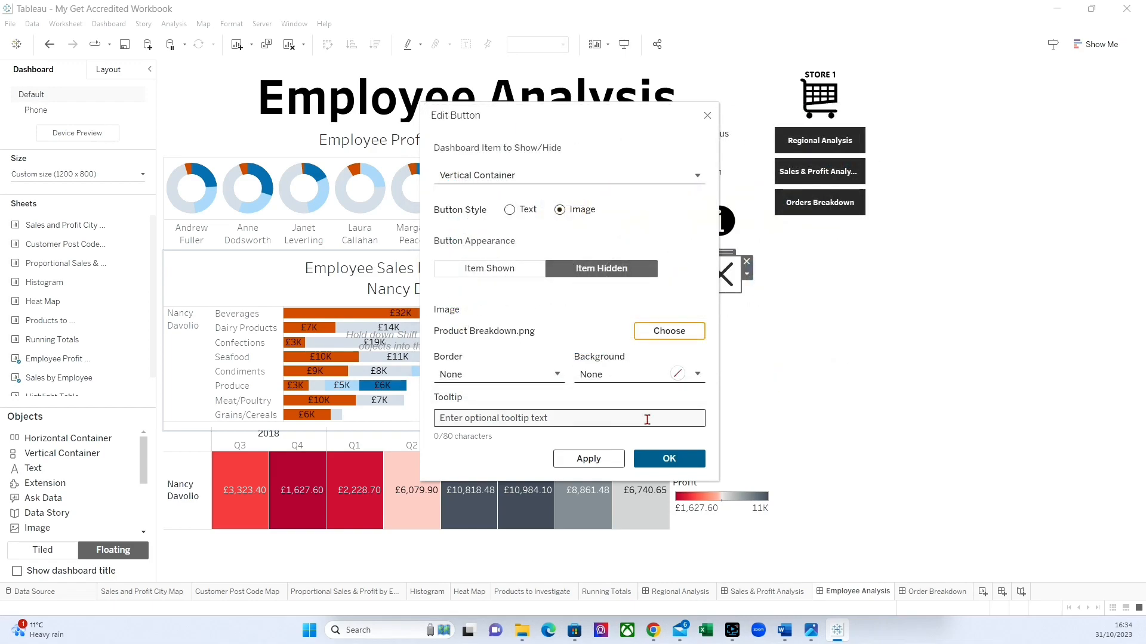
pyautogui.click(669, 459)
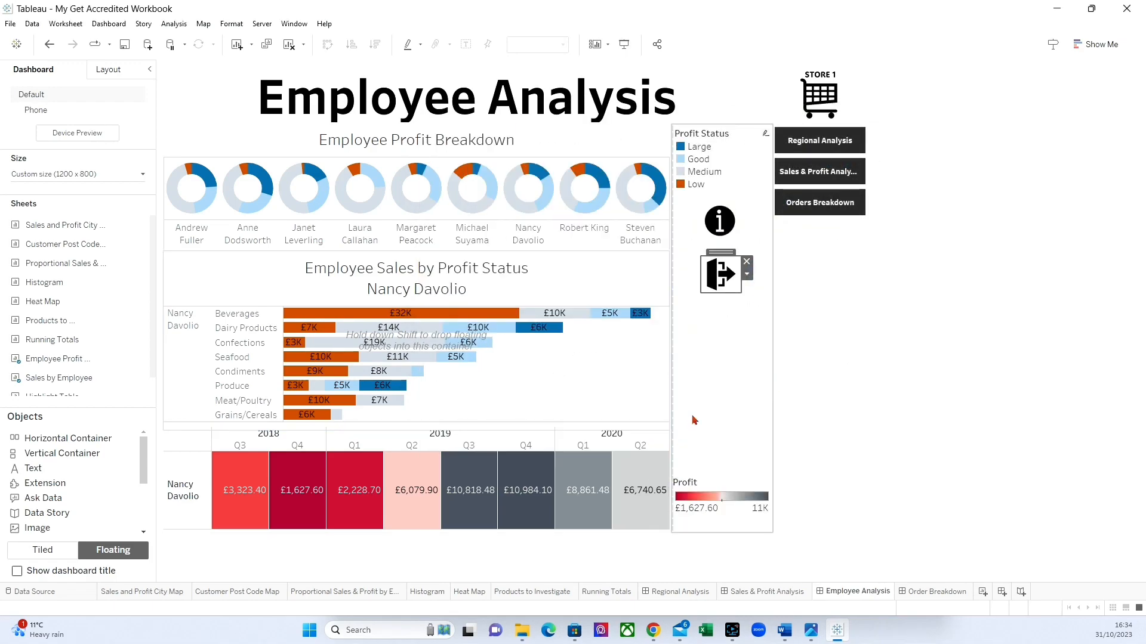
# Place the Proportional Sales & Profit by Employee sheet as a tiled item in the floating container and fit it to Entire View.
pyautogui.click(560, 275)
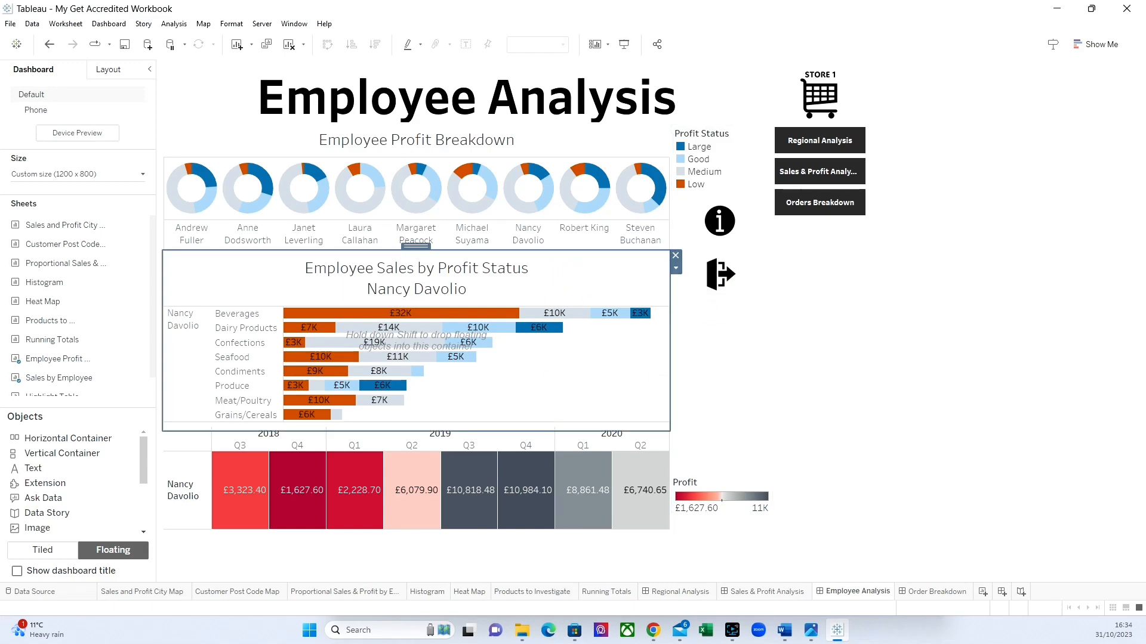
pyautogui.click(42, 550)
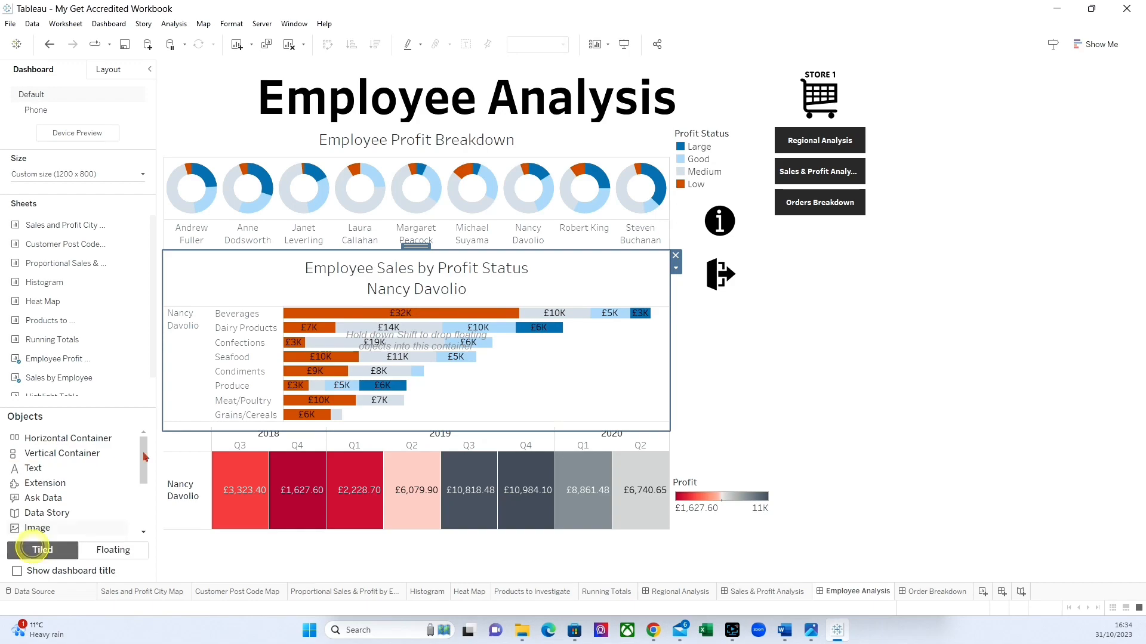
pyautogui.scroll(-1, 101, 331)
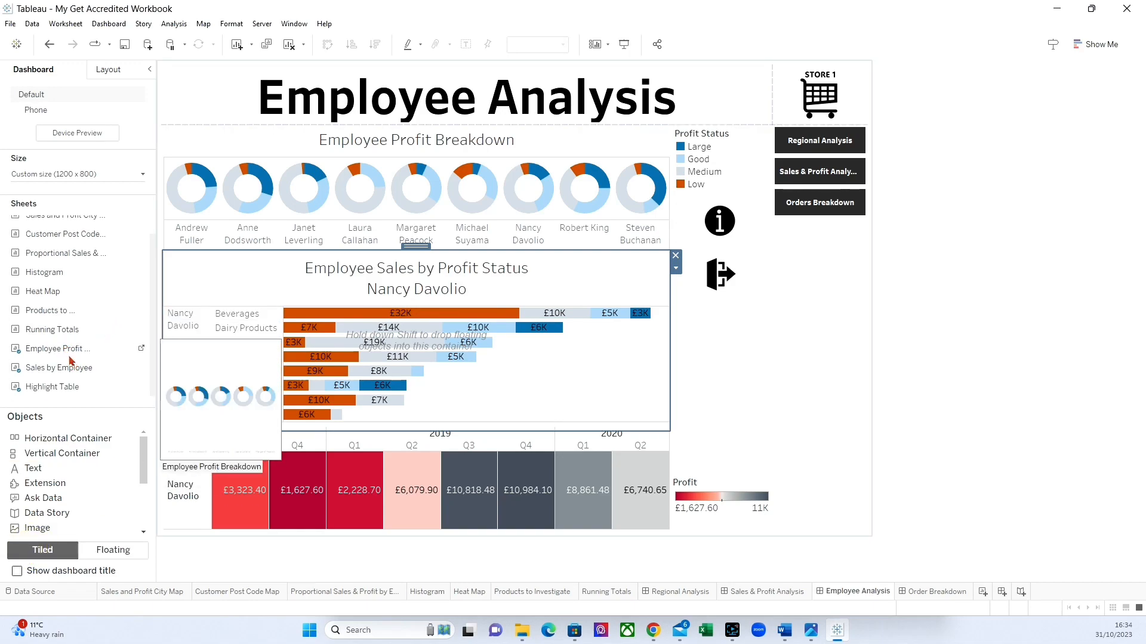
pyautogui.moveTo(64, 258); pyautogui.dragTo(188, 270)
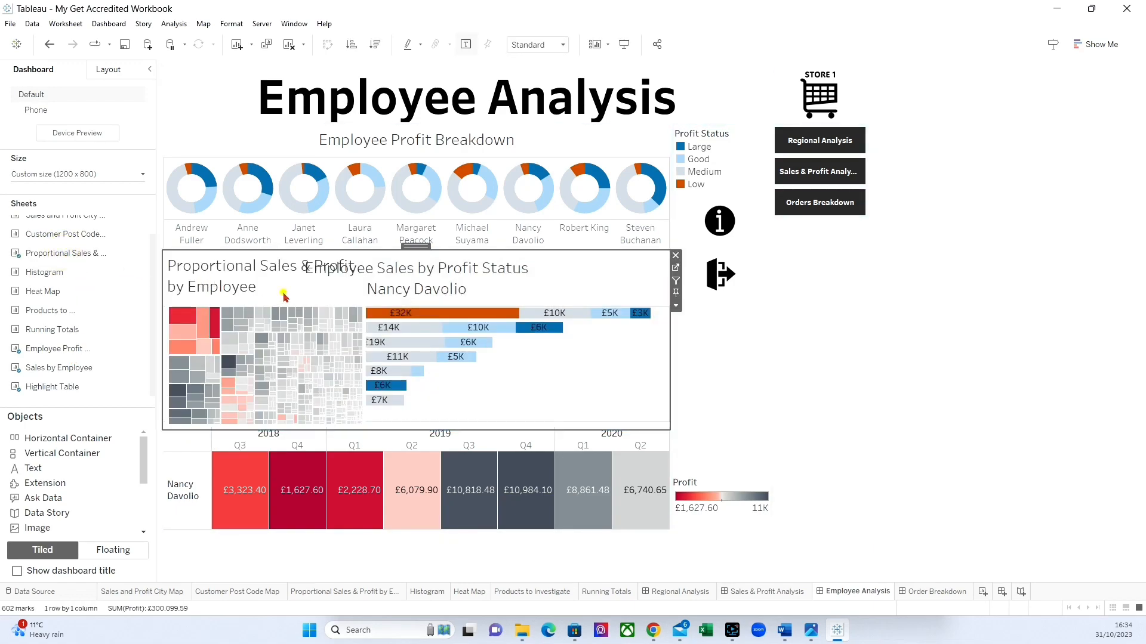
pyautogui.click(676, 306)
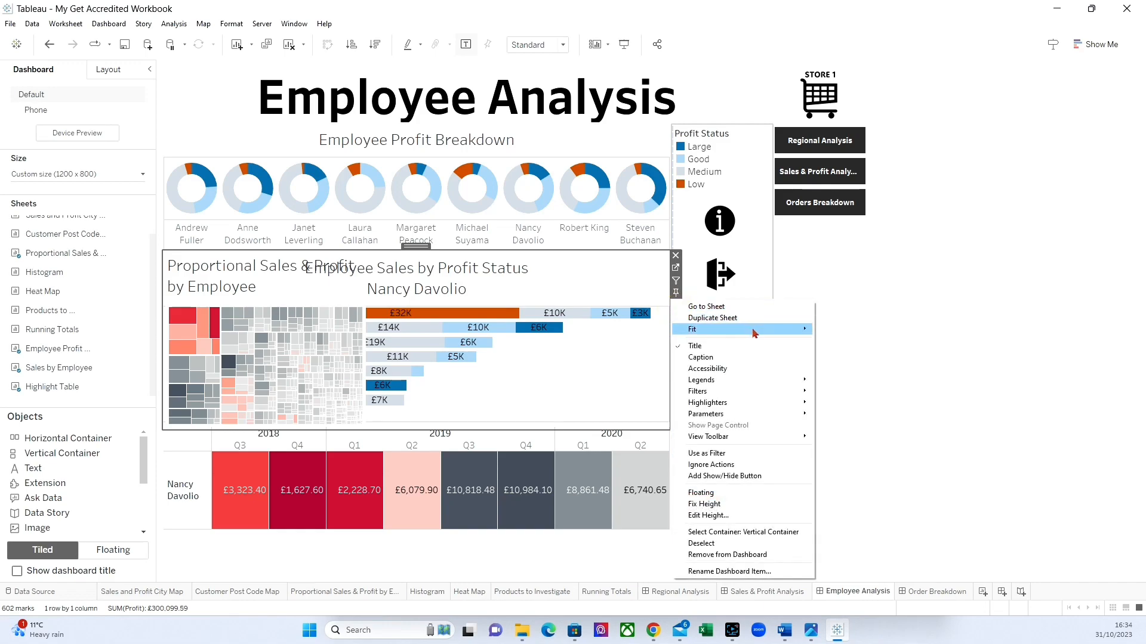
pyautogui.moveTo(756, 329)
pyautogui.click(845, 363)
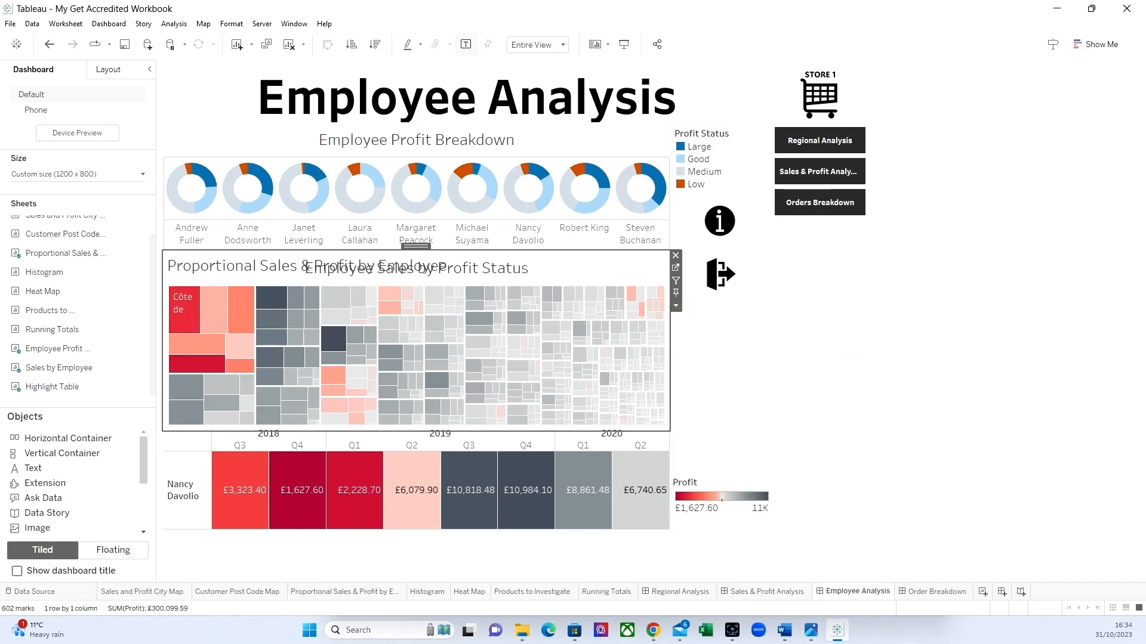
# Give the floating vertical container a very light grey background at 100% opacity.
pyautogui.doubleClick(420, 246)
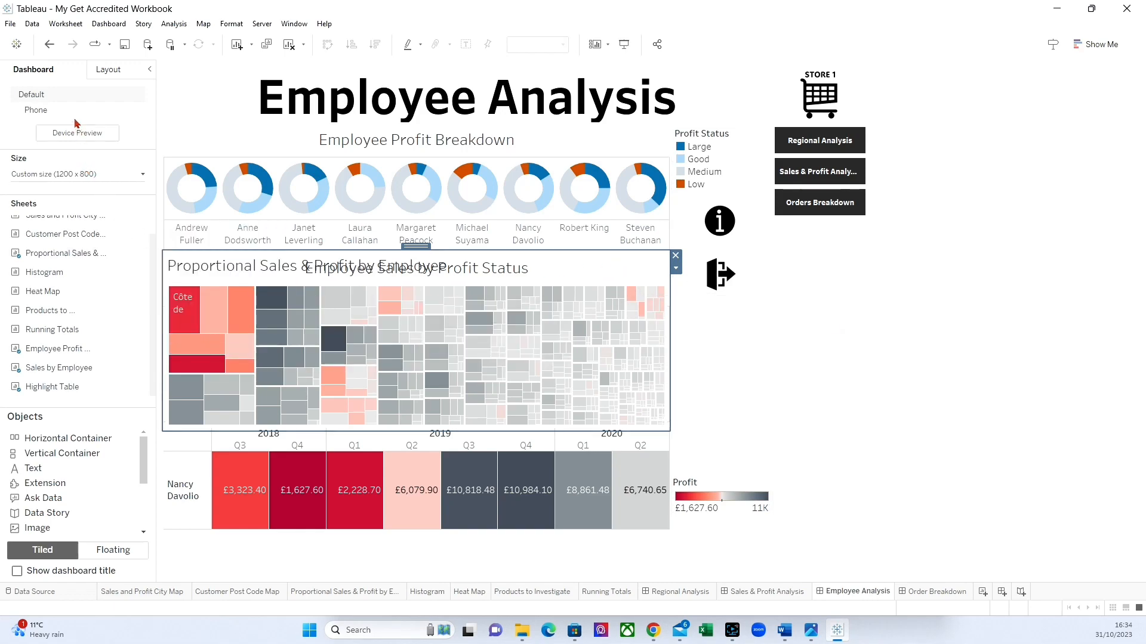
pyautogui.click(111, 71)
pyautogui.click(35, 264)
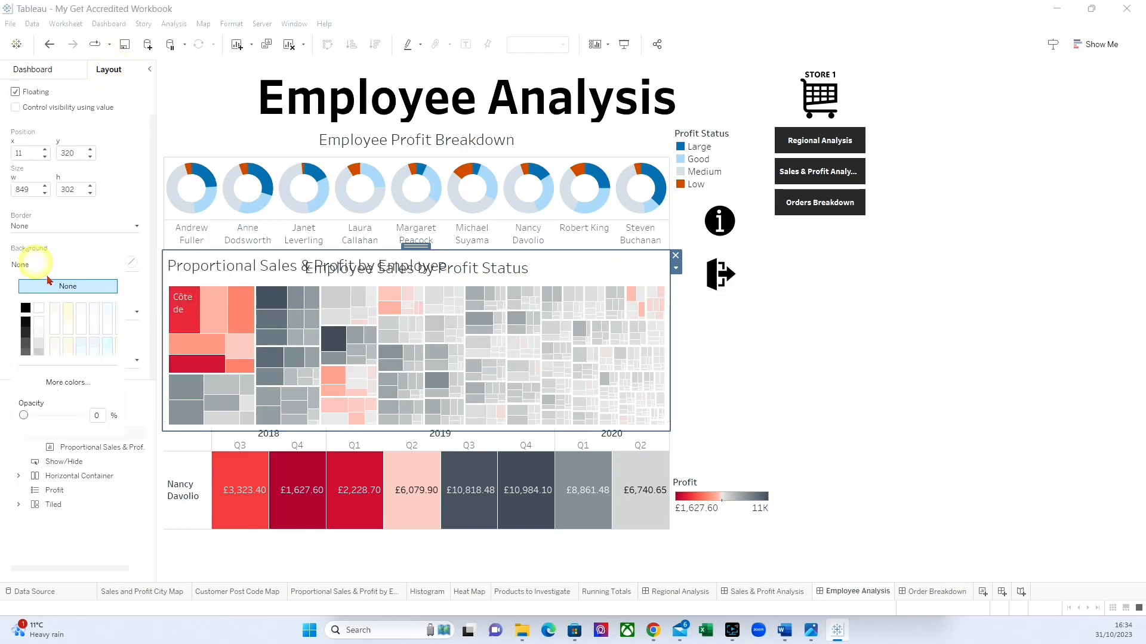
pyautogui.click(39, 333)
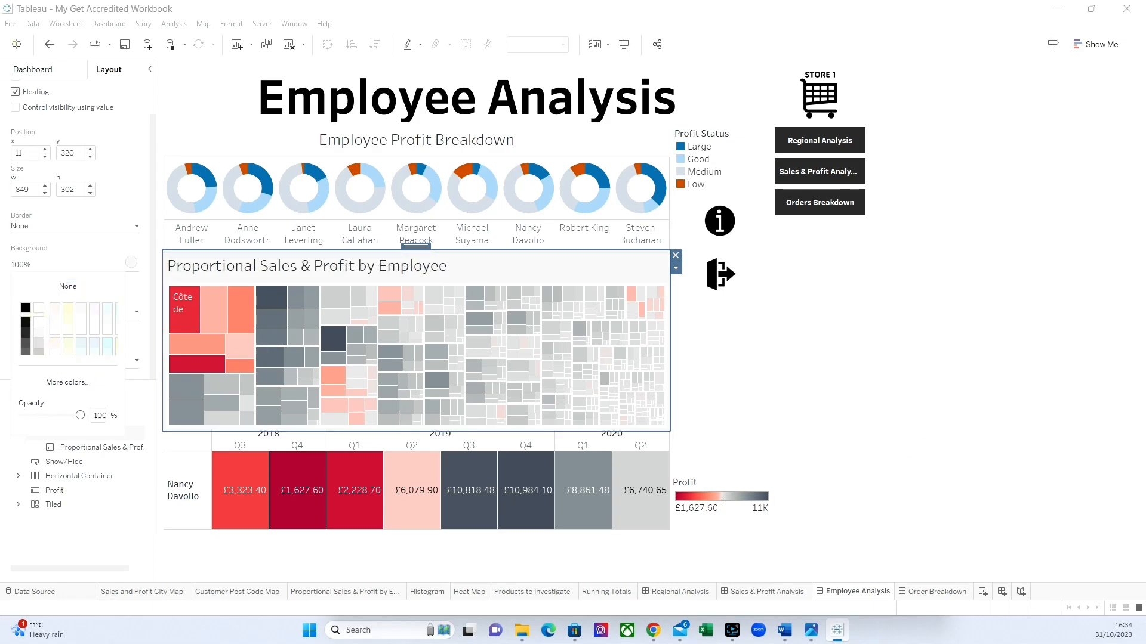
# Add the Employee Full Name field on a second line of the Proportional Sales & Profit by Employee title.
pyautogui.doubleClick(331, 268)
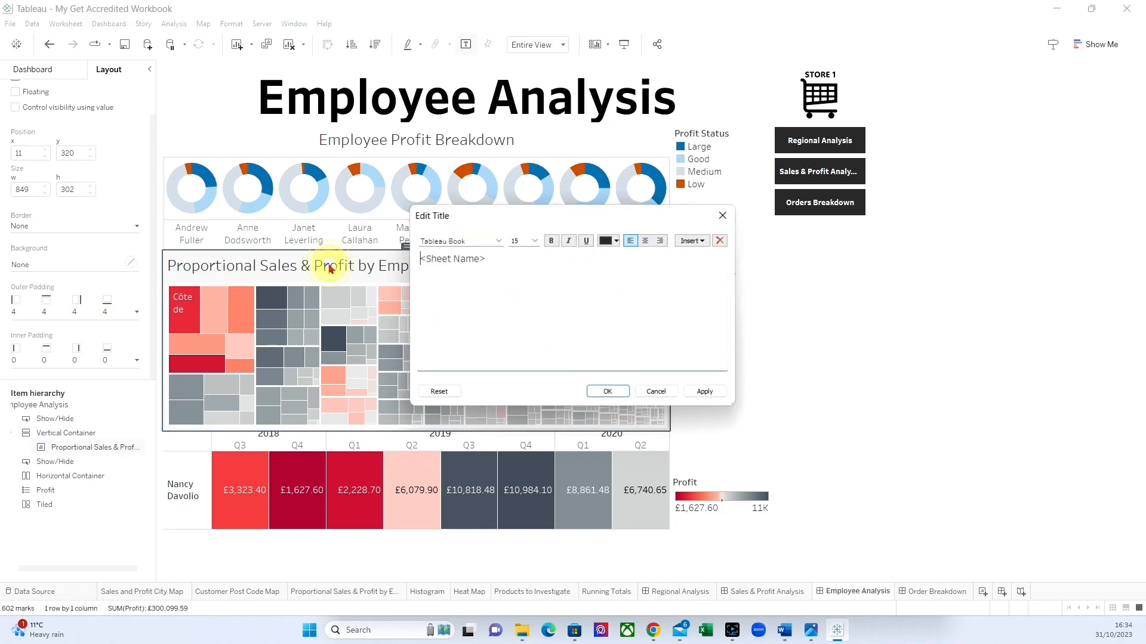
pyautogui.click(503, 259)
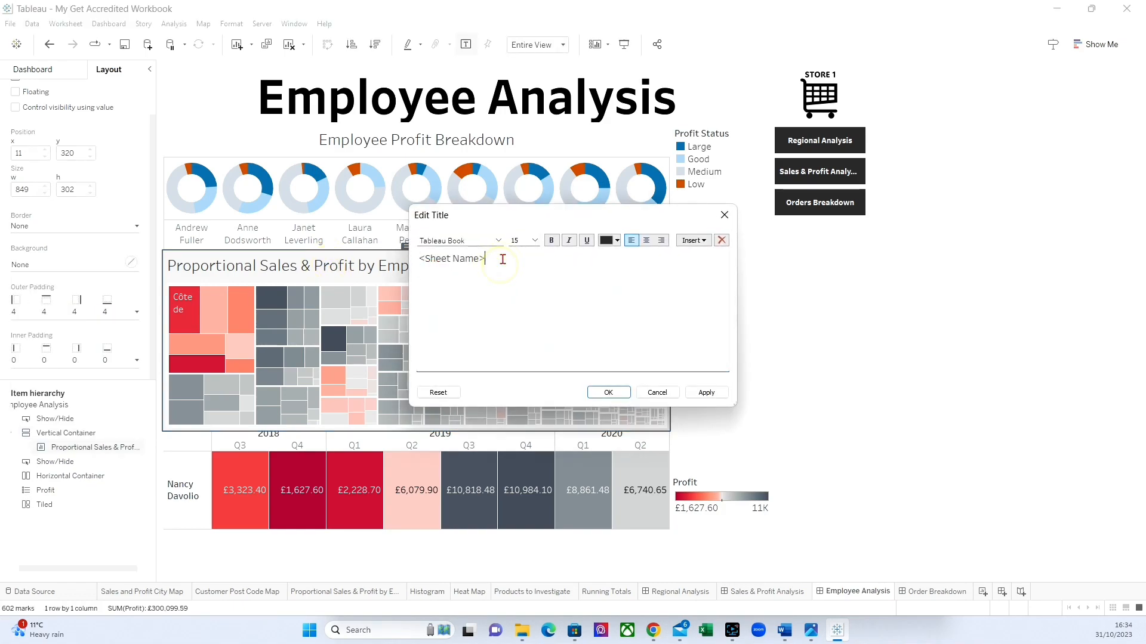
pyautogui.click(694, 241)
pyautogui.click(713, 438)
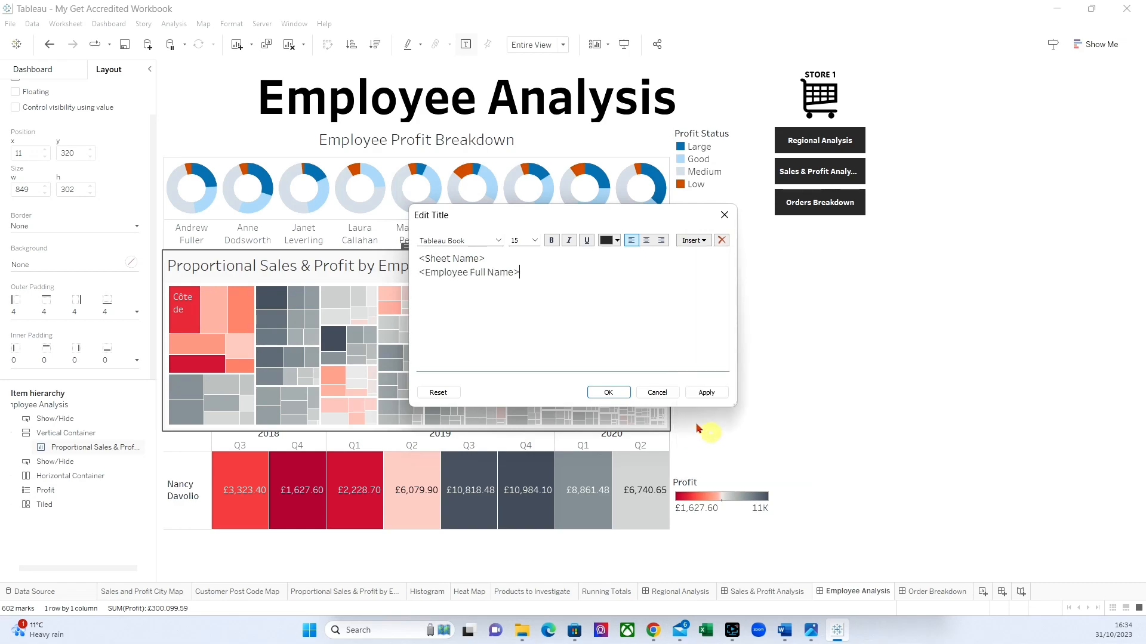
pyautogui.click(709, 395)
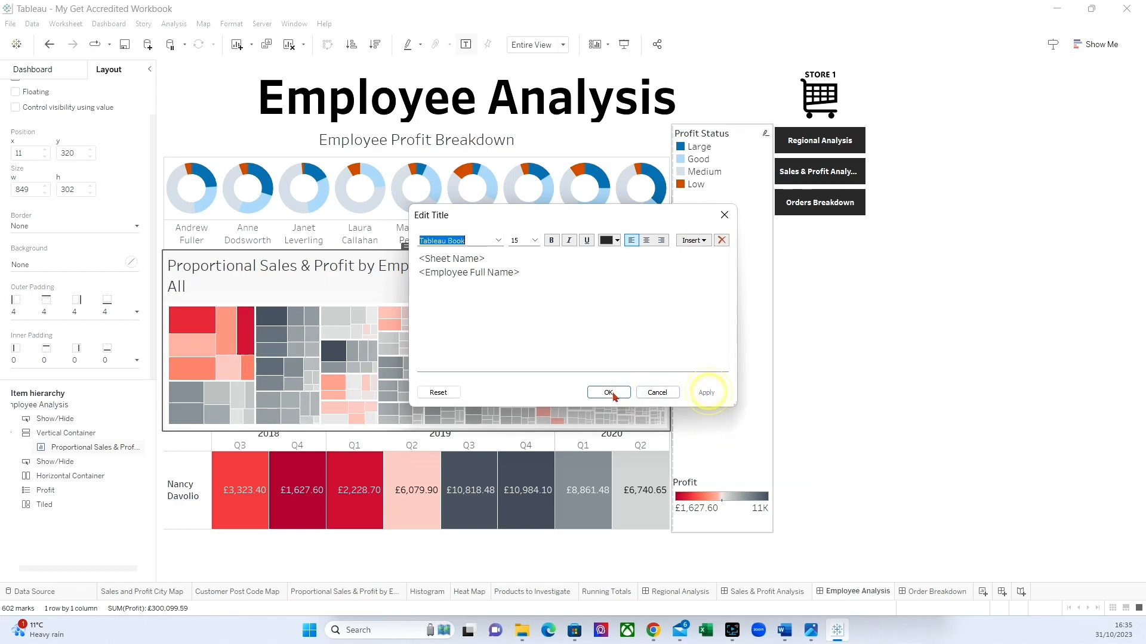
pyautogui.click(608, 392)
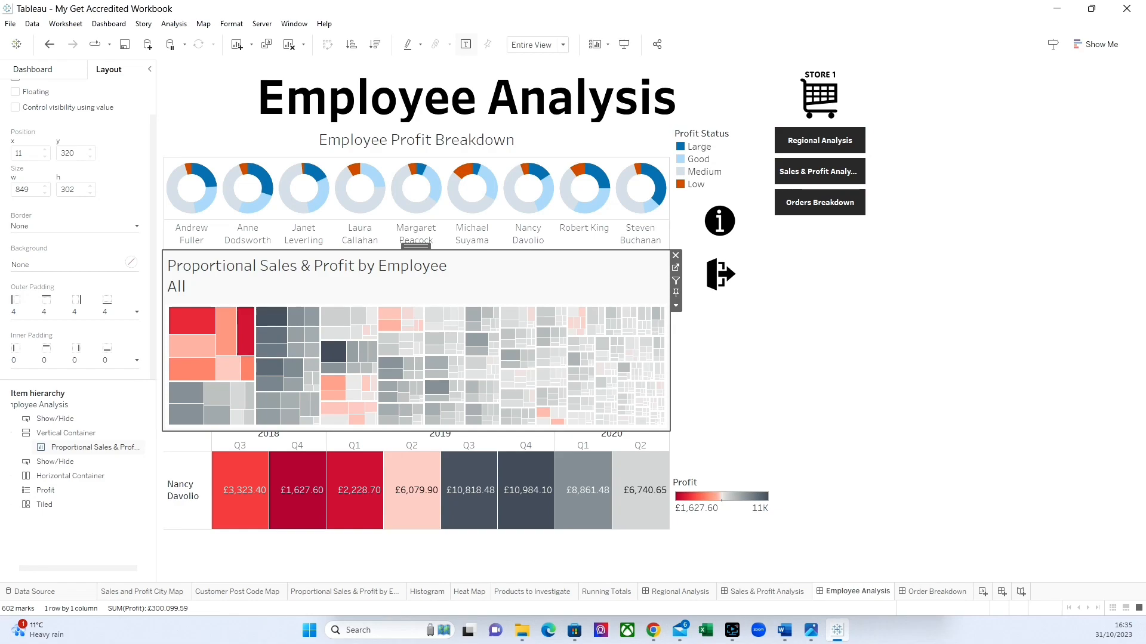
# Test the treemap by filtering to the second and fourth employees in Employee Profit Breakdown, and hide it with its show/hide button.
pyautogui.click(245, 229)
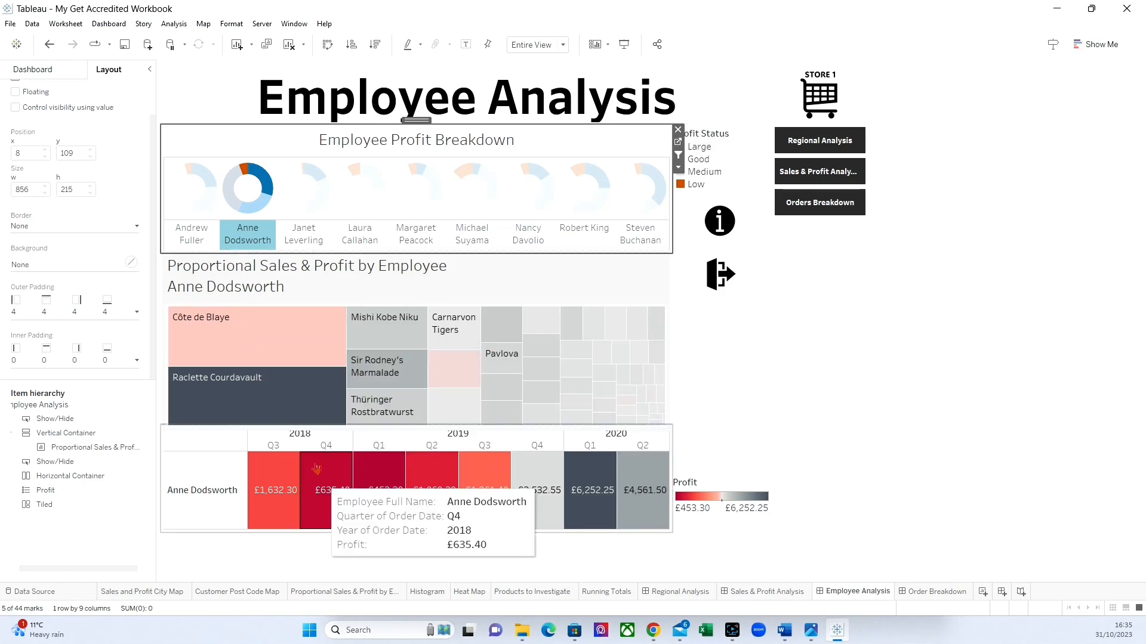
pyautogui.click(244, 232)
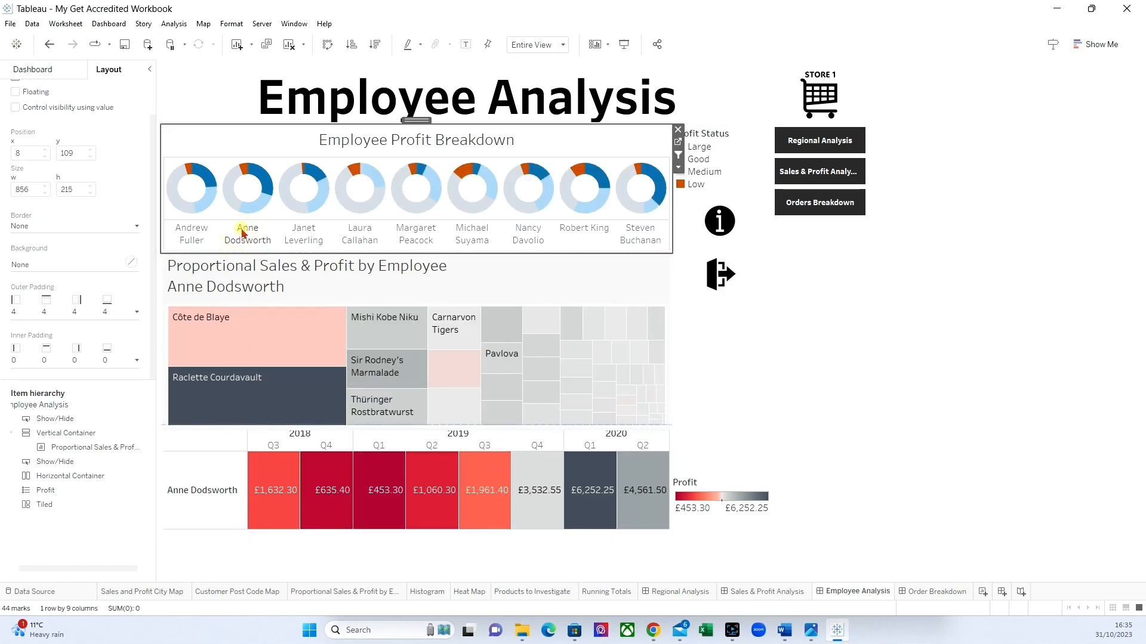
pyautogui.click(244, 232)
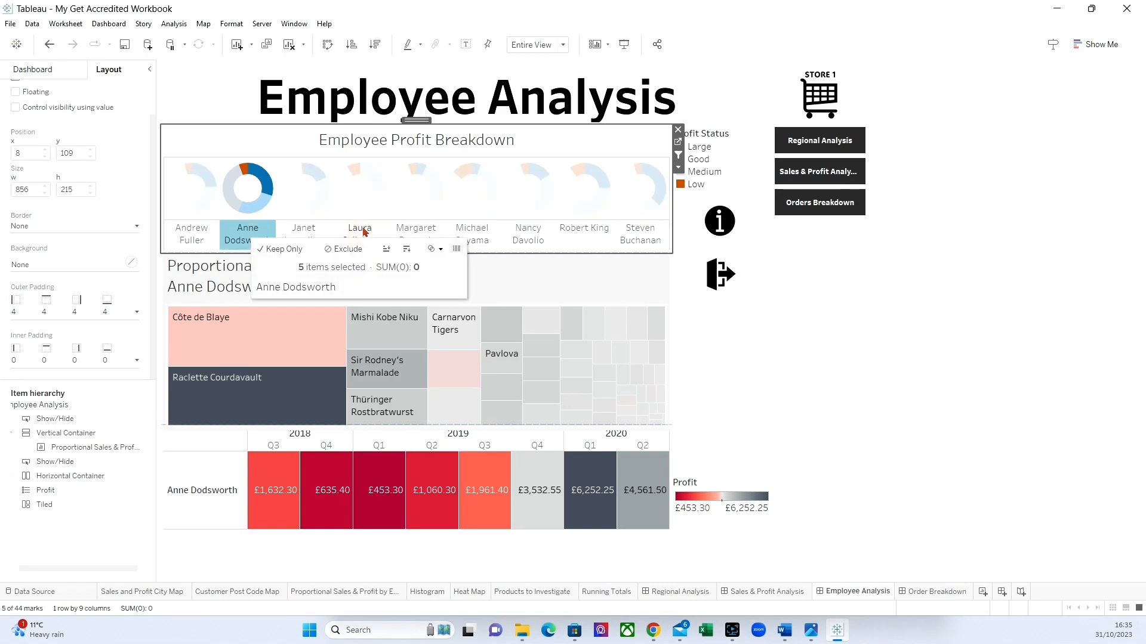
pyautogui.click(361, 232)
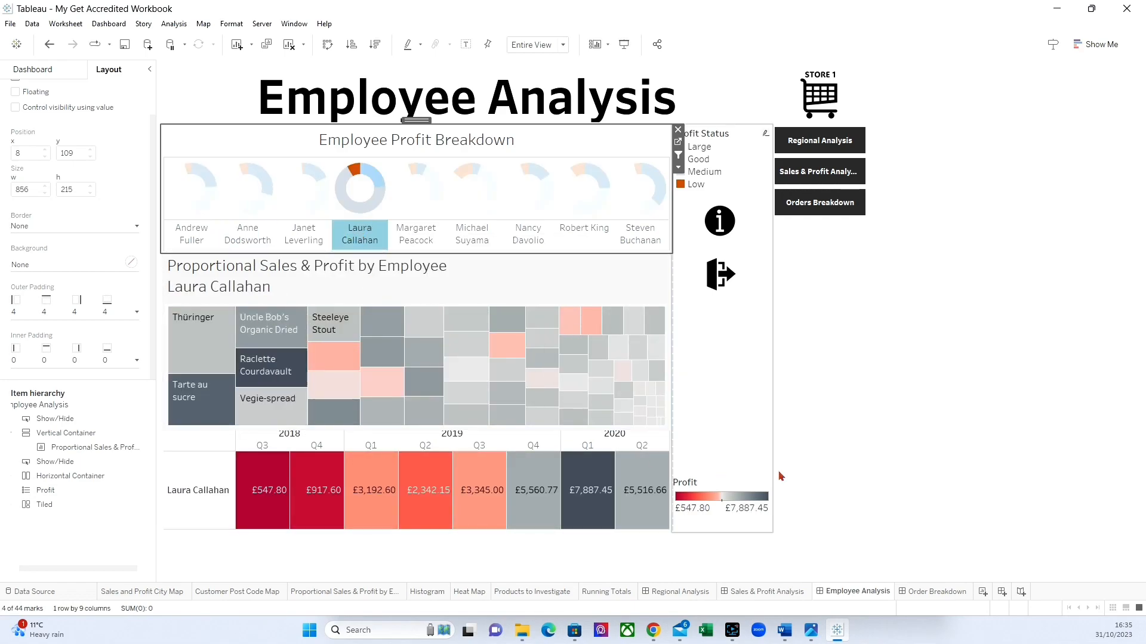
pyautogui.moveTo(601, 394)
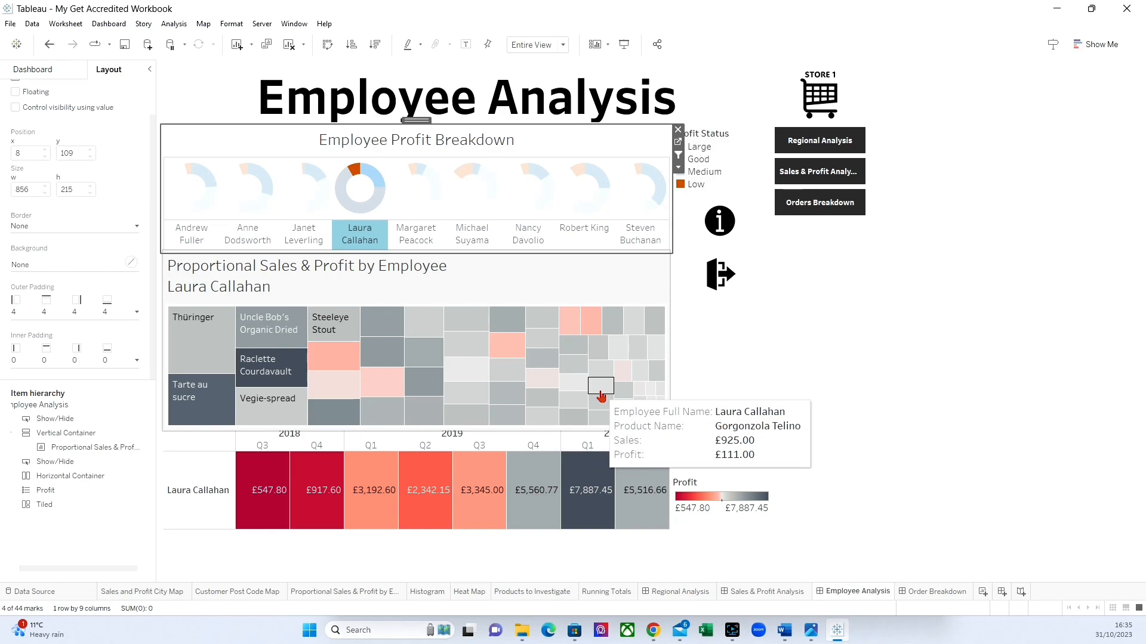
pyautogui.click(720, 273)
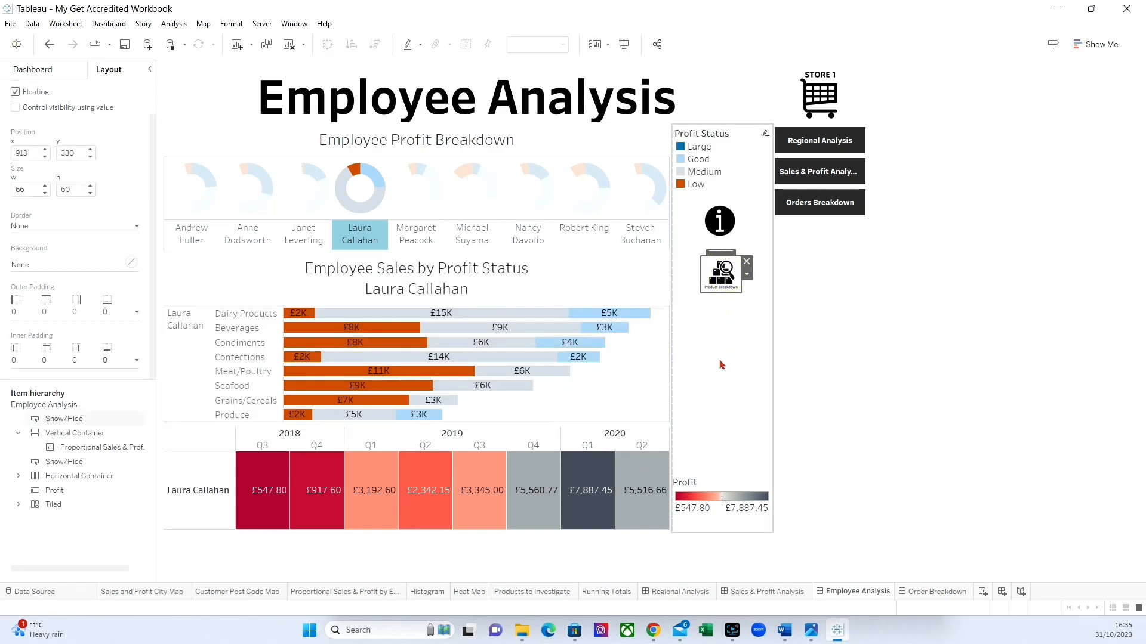
# Toggle the product breakdown treemap on and off with its show/hide button, and view Employee Analysis in presentation mode.
pyautogui.click(722, 275)
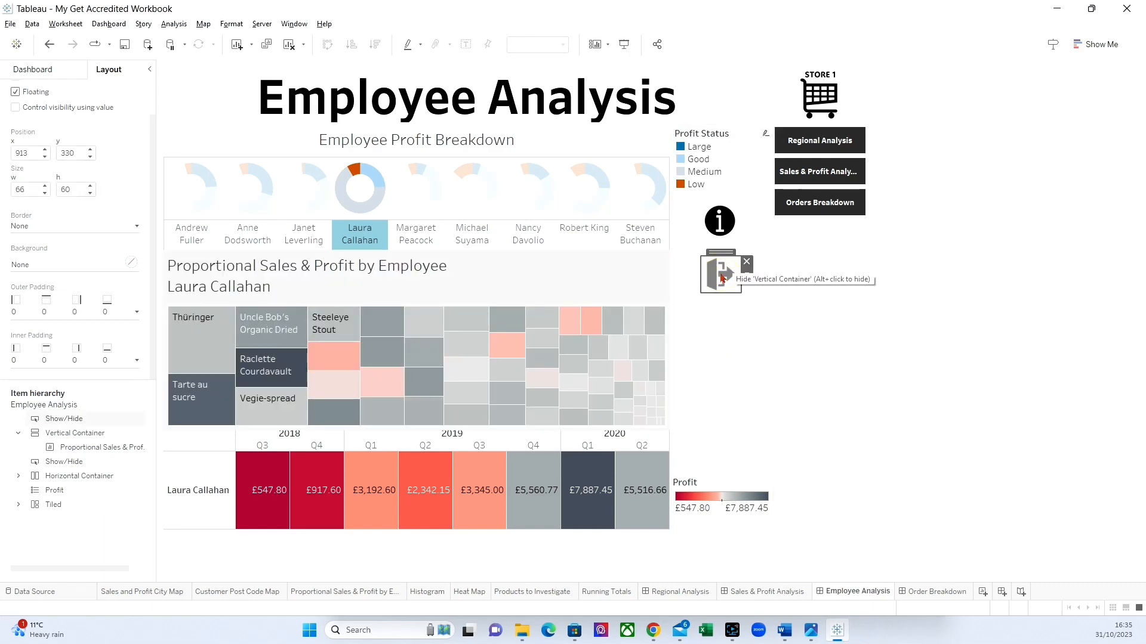
pyautogui.click(722, 276)
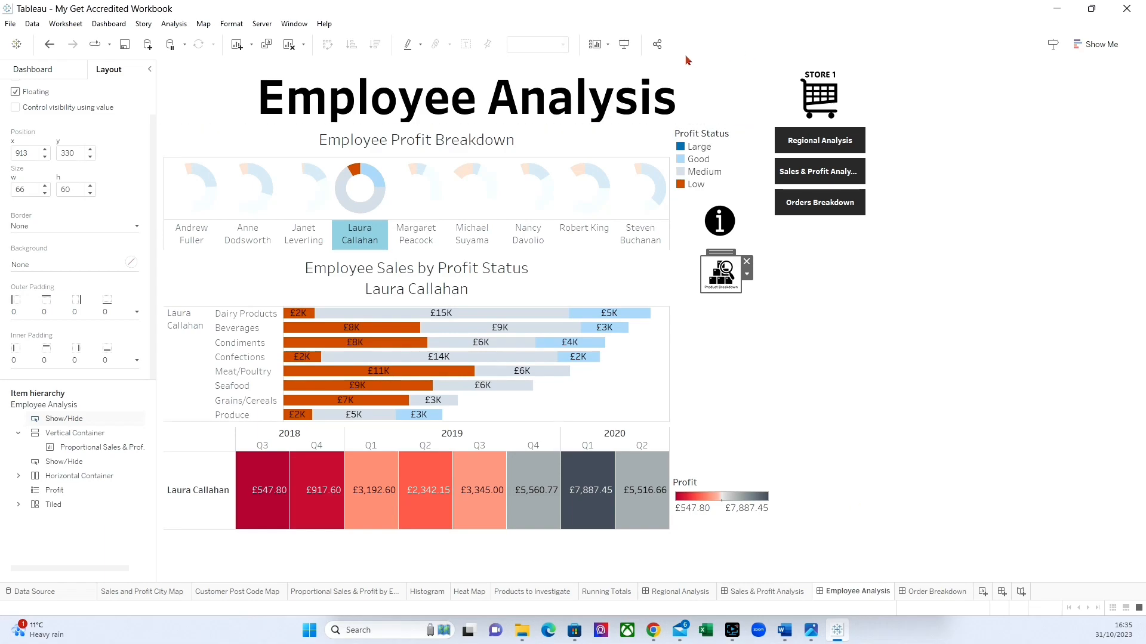
pyautogui.click(624, 45)
pyautogui.click(416, 254)
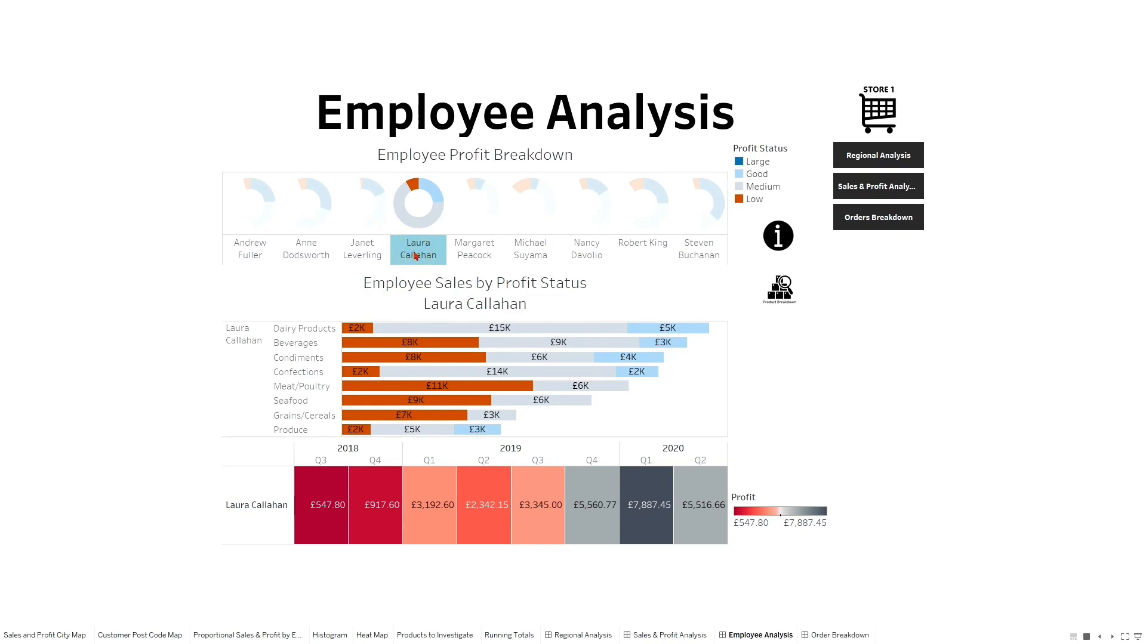
# Go to Regional Analysis, select Canada on the map, and follow its link to the Sales and Profit Analysis.
pyautogui.click(870, 165)
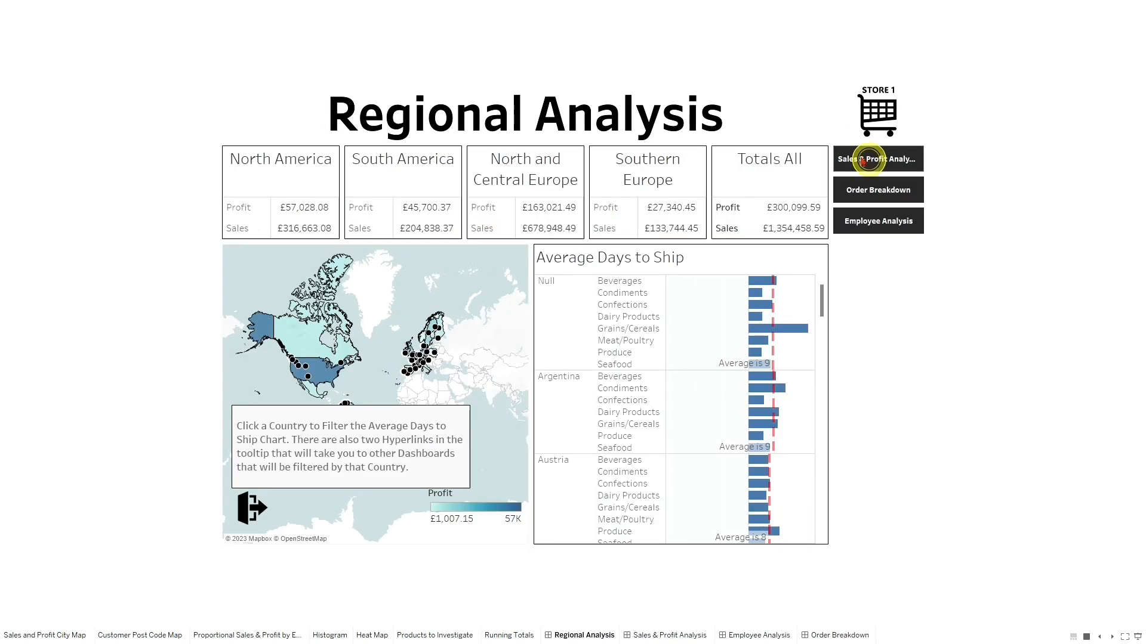
pyautogui.click(310, 344)
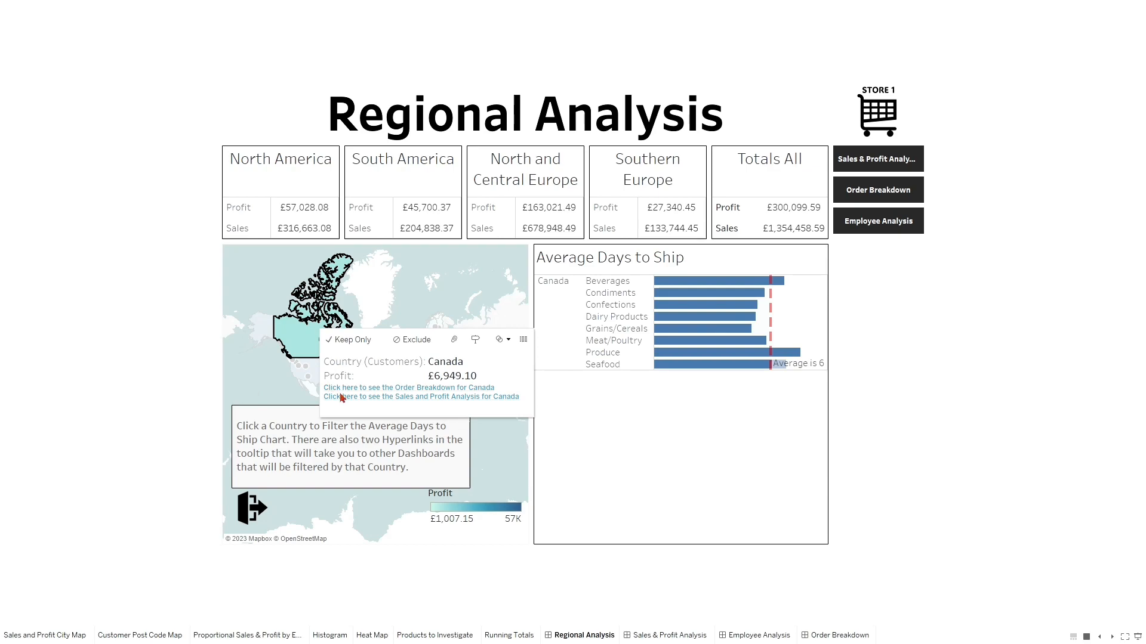
pyautogui.click(399, 398)
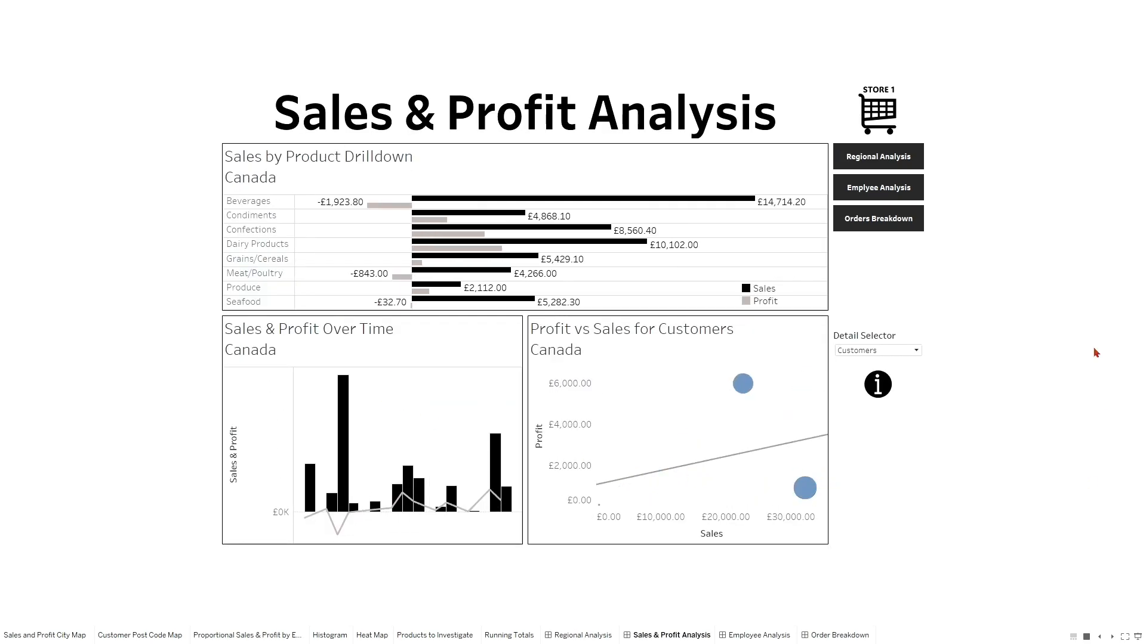
# Visit Order Breakdown, return to Regional Analysis, follow the USA's Order Breakdown link, and exit presentation mode.
pyautogui.click(869, 218)
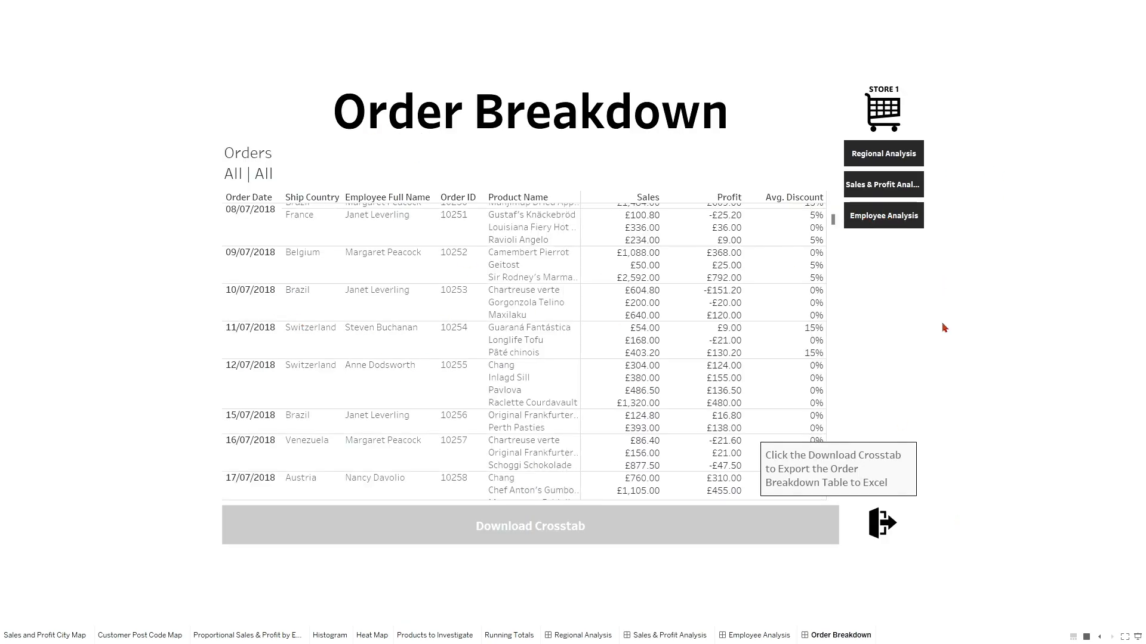
pyautogui.click(873, 157)
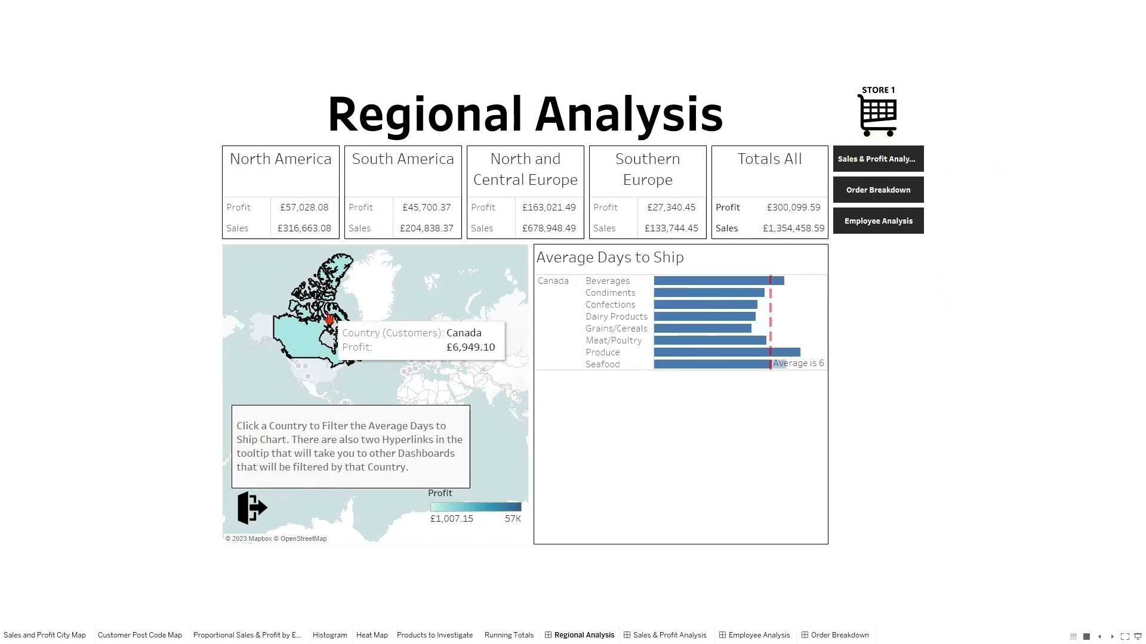
pyautogui.click(323, 372)
pyautogui.click(412, 414)
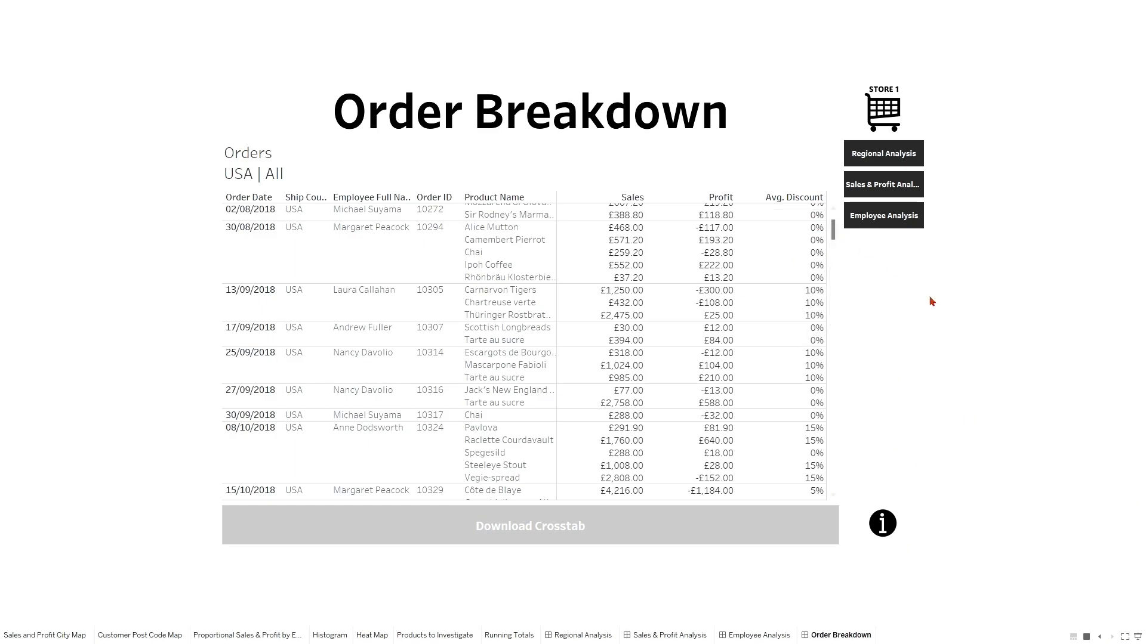
pyautogui.press('Escape')
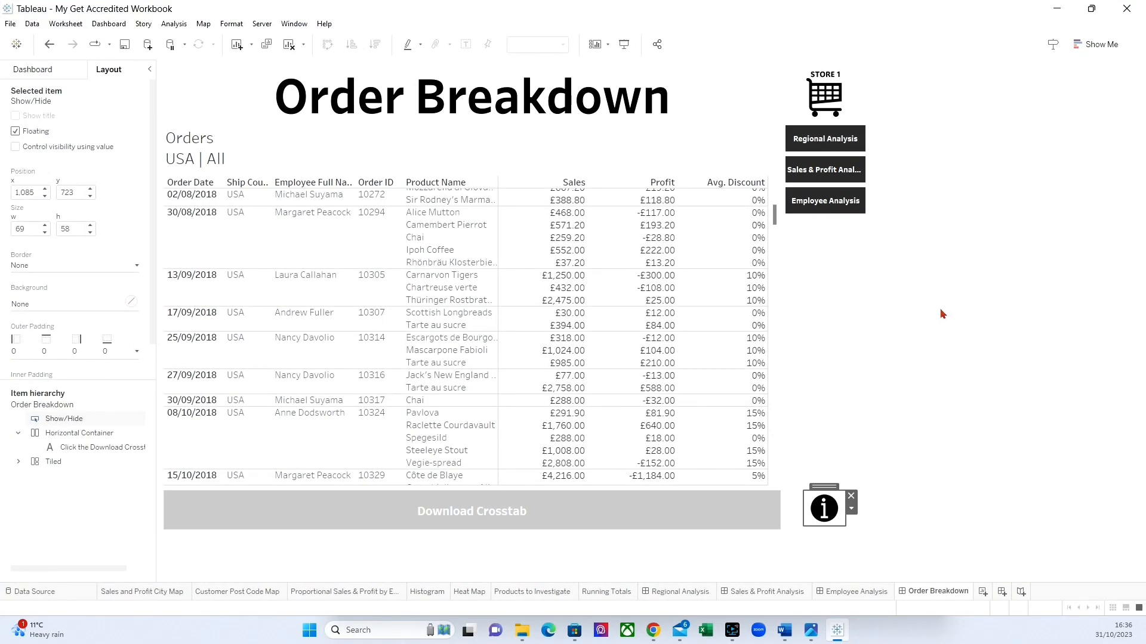
# Add a new worksheet after the Order Breakdown dashboard and name it Reset.
pyautogui.click(33, 67)
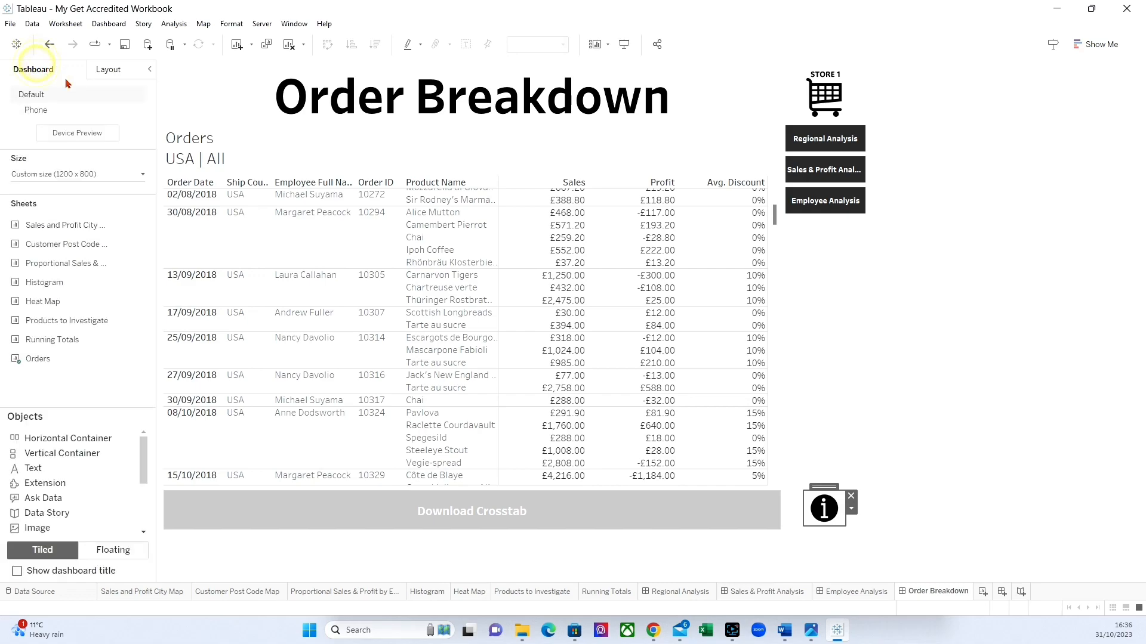
pyautogui.click(983, 592)
pyautogui.doubleClick(990, 592)
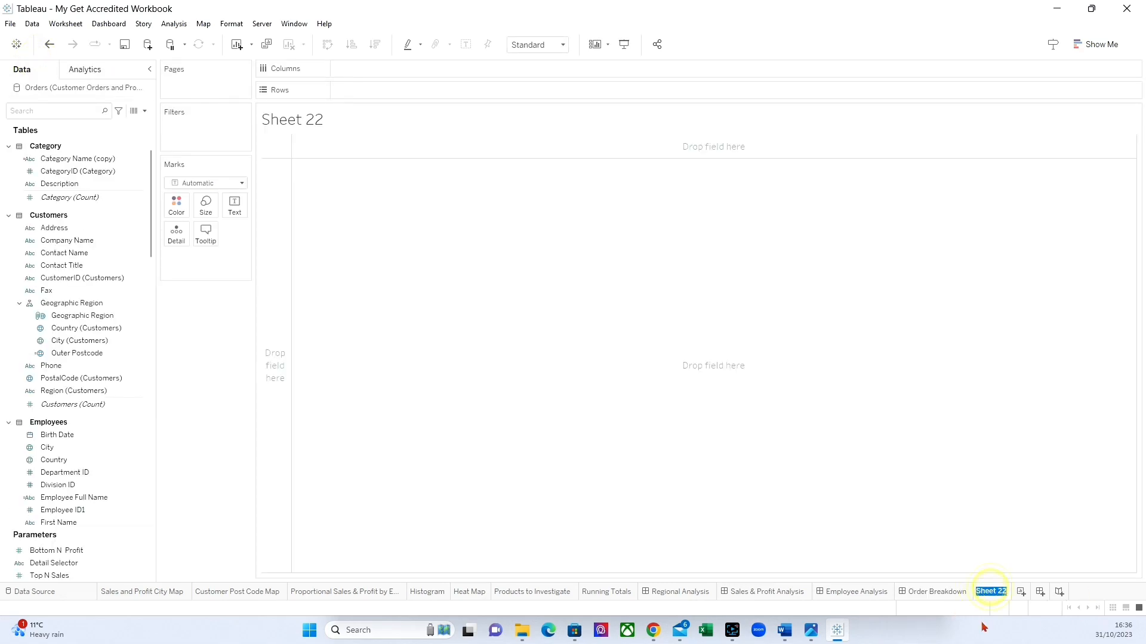
pyautogui.write('Reset')
pyautogui.press('Return')
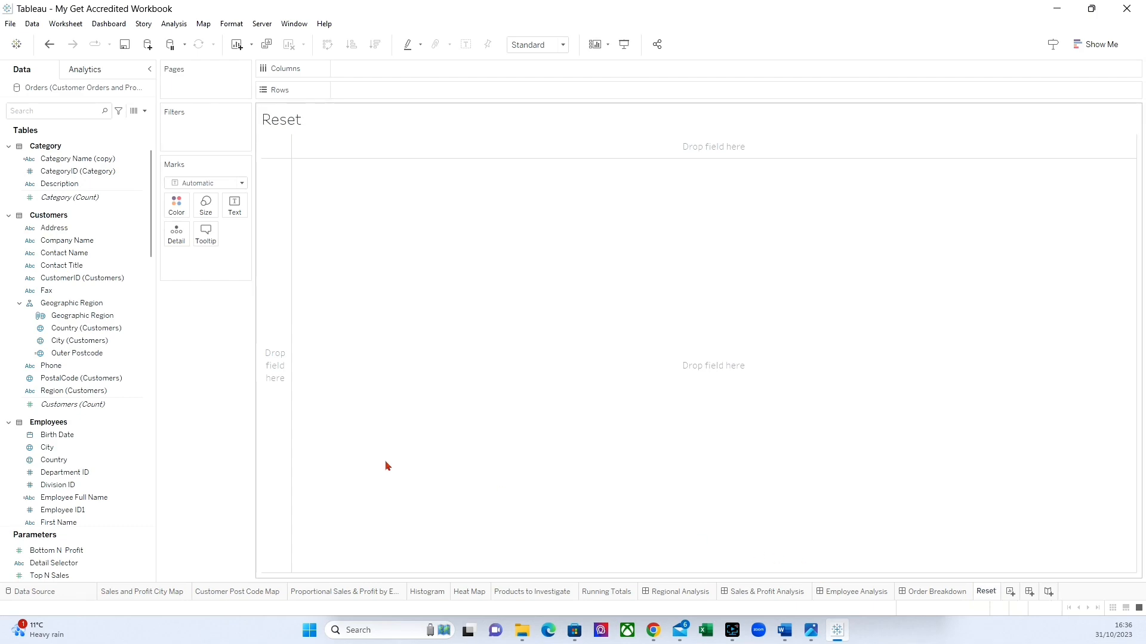
# Create a calculated field named Reset Label with the formula 'Reset Filters'.
pyautogui.click(144, 111)
pyautogui.click(108, 122)
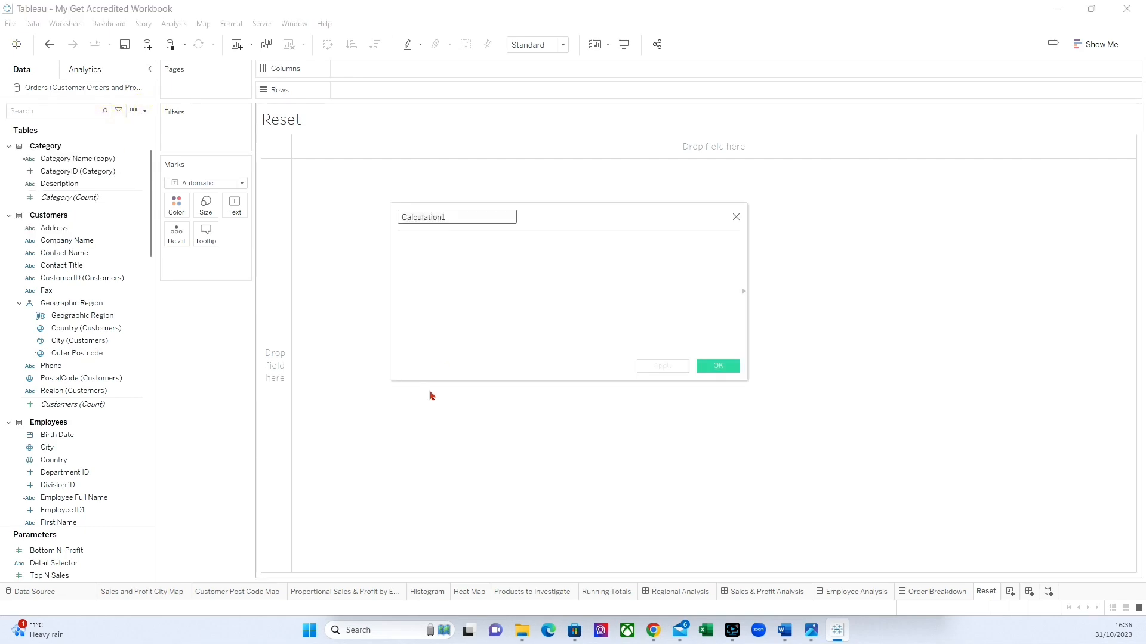
pyautogui.write('Reset Label')
pyautogui.click(465, 278)
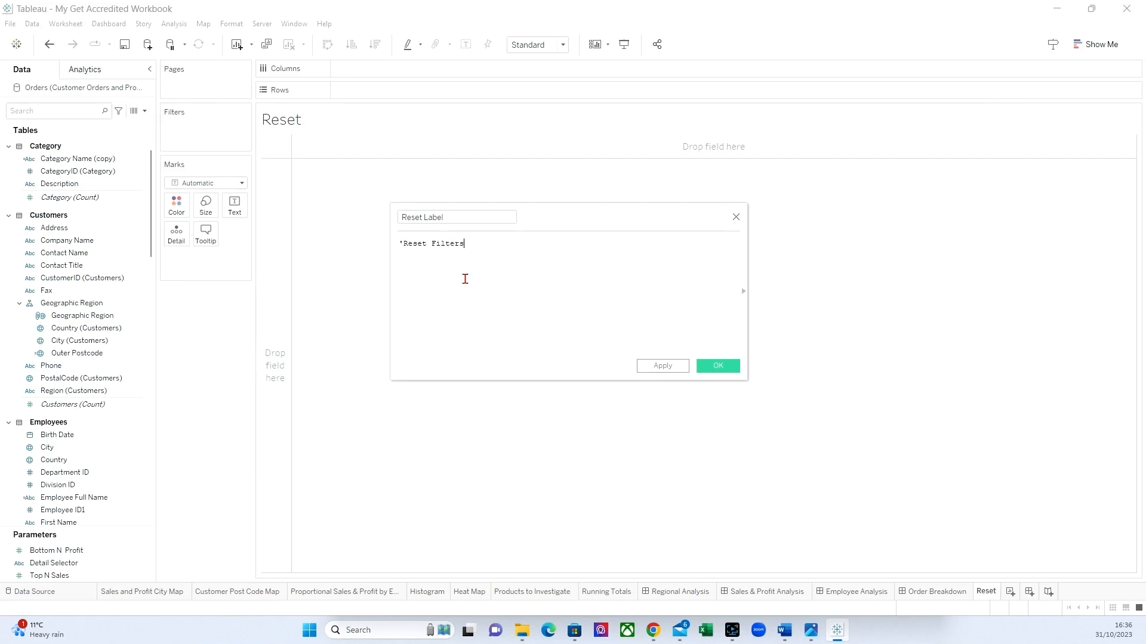
pyautogui.write("'Reset Filters'")
pyautogui.click(717, 365)
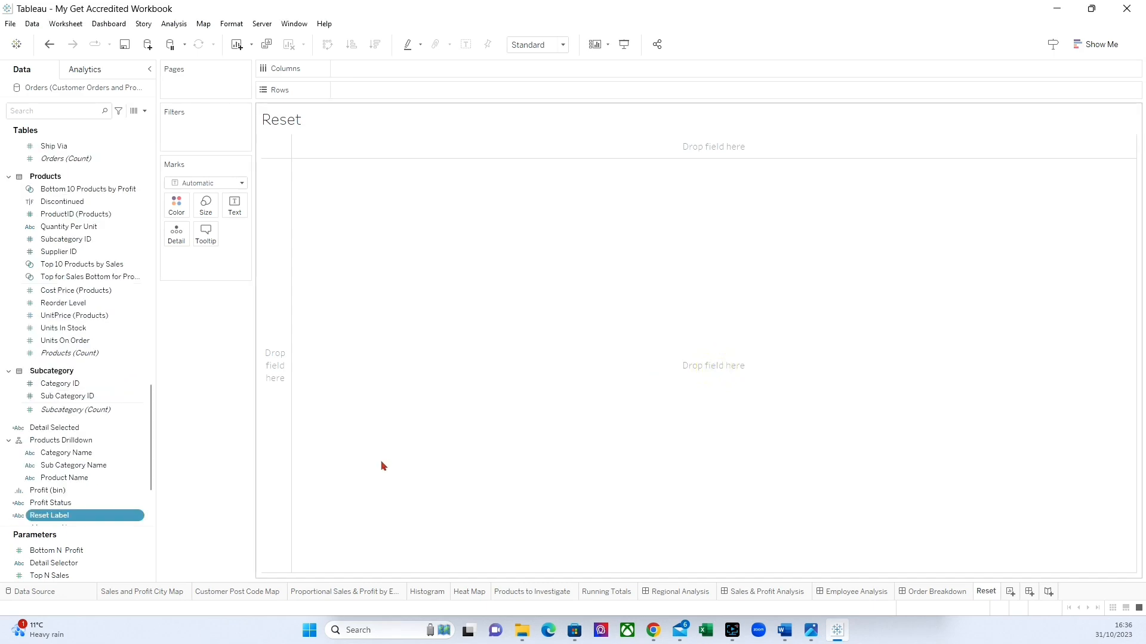
# Add the Reset Label field to the sheet as text and hide the sheet title.
pyautogui.scroll(-3, 141, 501)
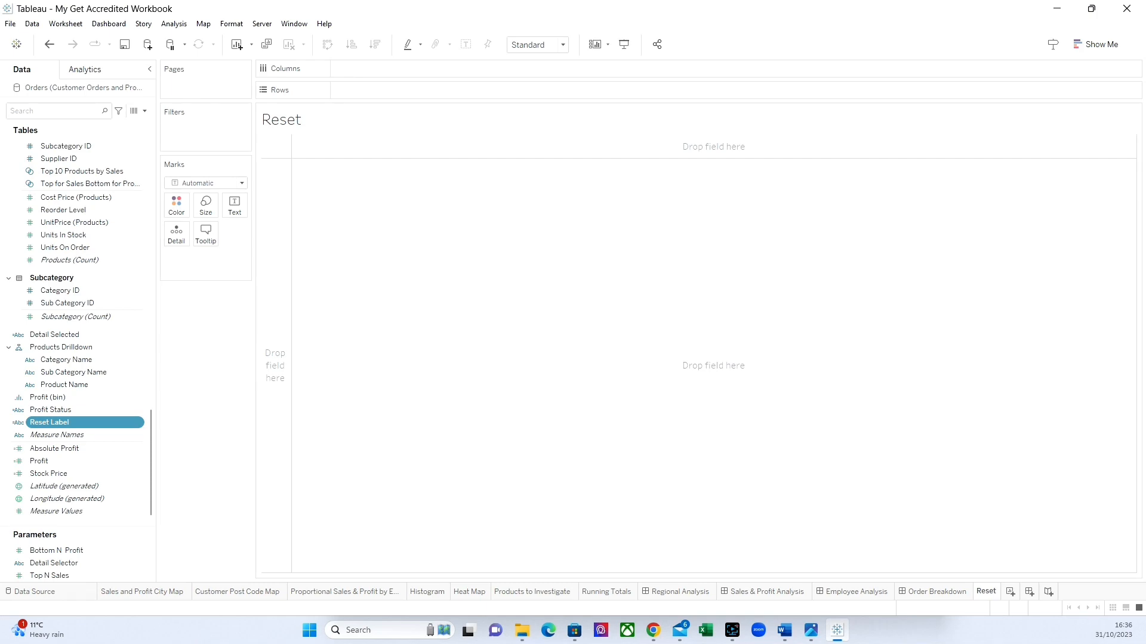
pyautogui.moveTo(51, 423); pyautogui.dragTo(235, 212)
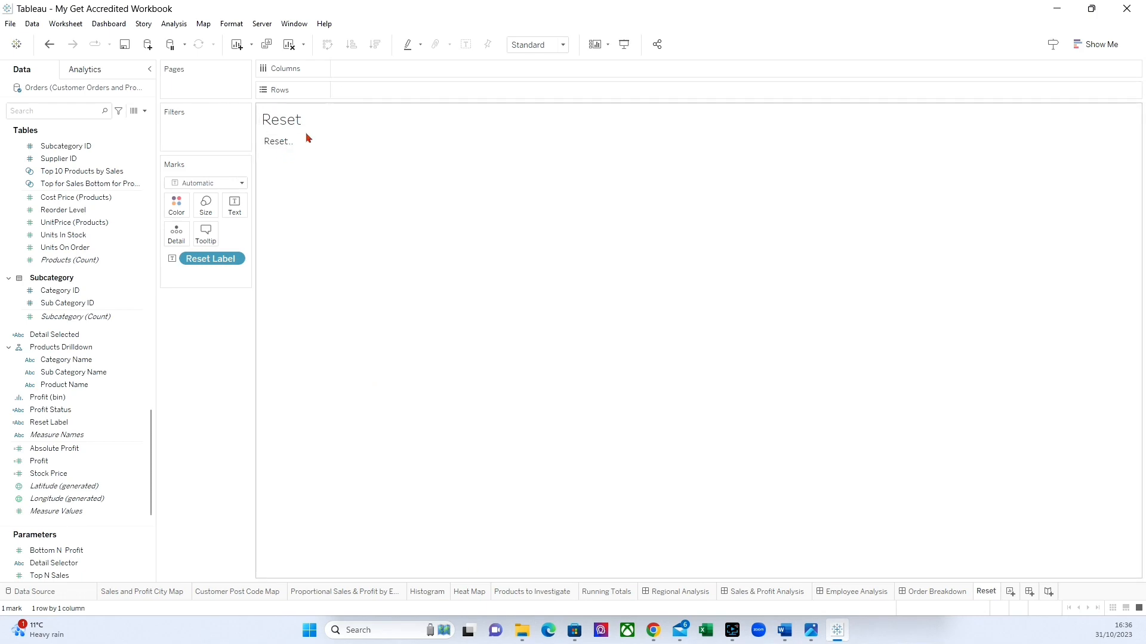
pyautogui.click(65, 24)
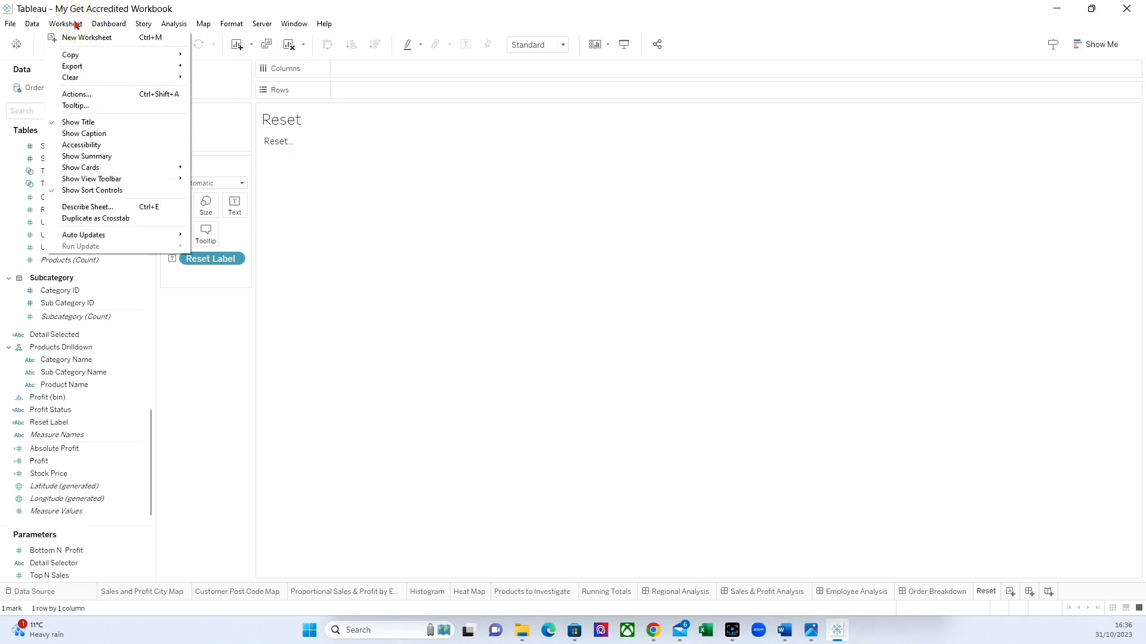
pyautogui.click(72, 115)
pyautogui.click(63, 25)
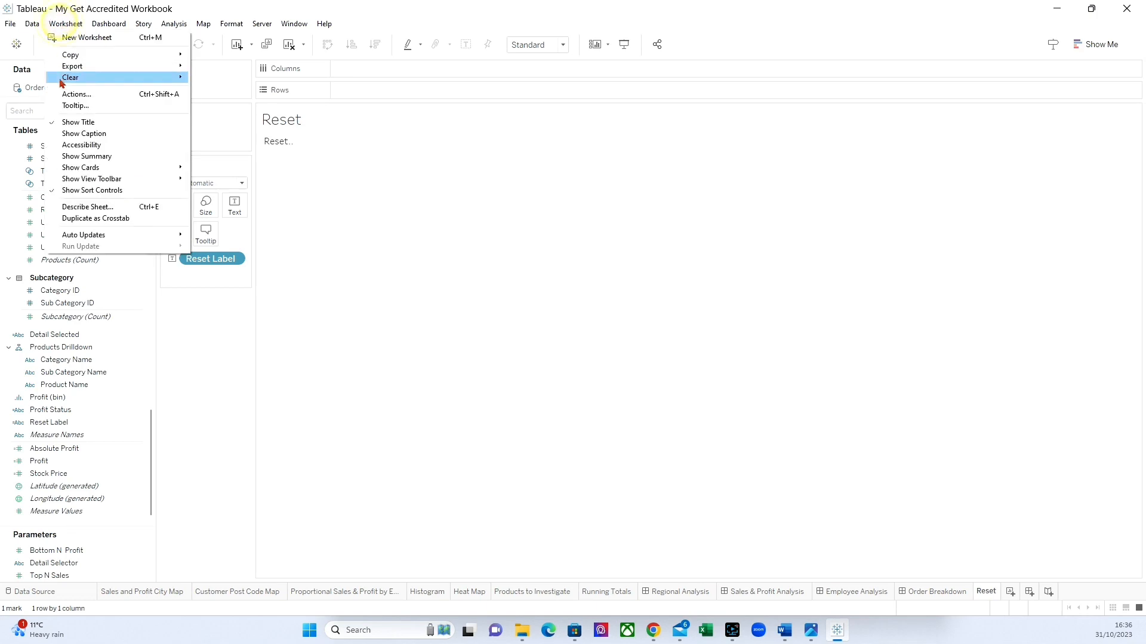
pyautogui.click(67, 123)
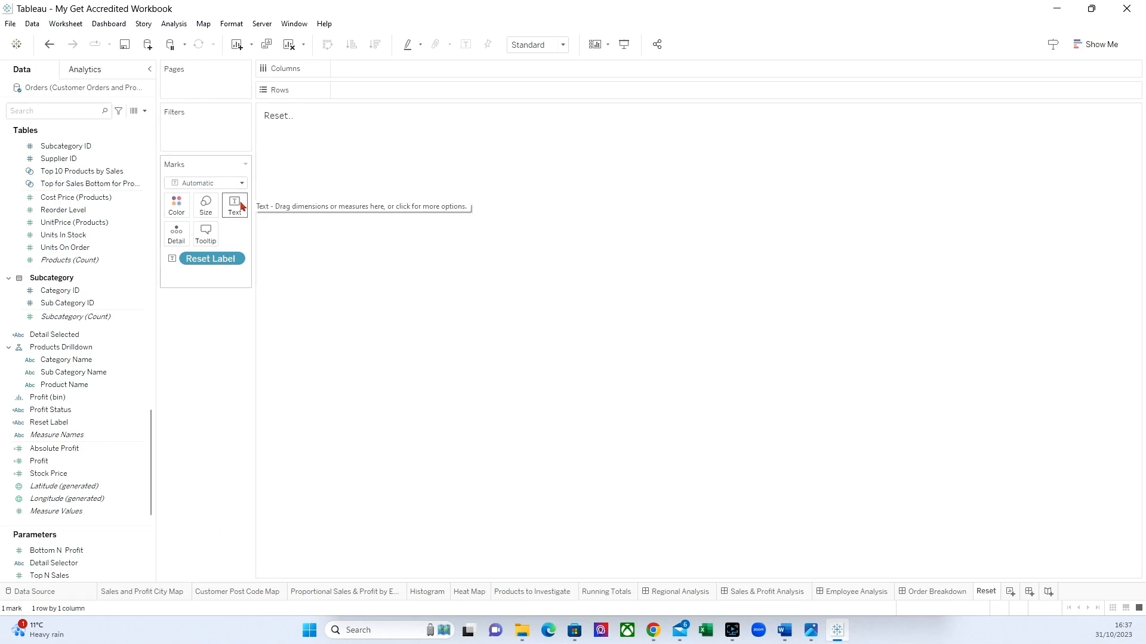
# Fit the Reset sheet to Entire View and align its label text to the middle center.
pyautogui.click(562, 45)
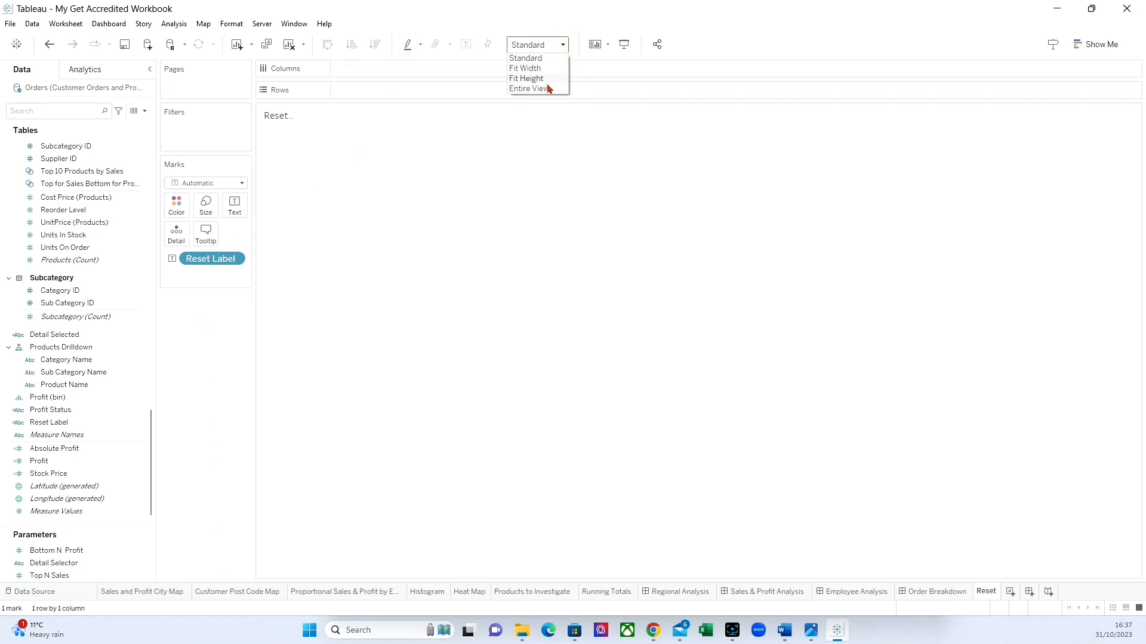
pyautogui.click(545, 88)
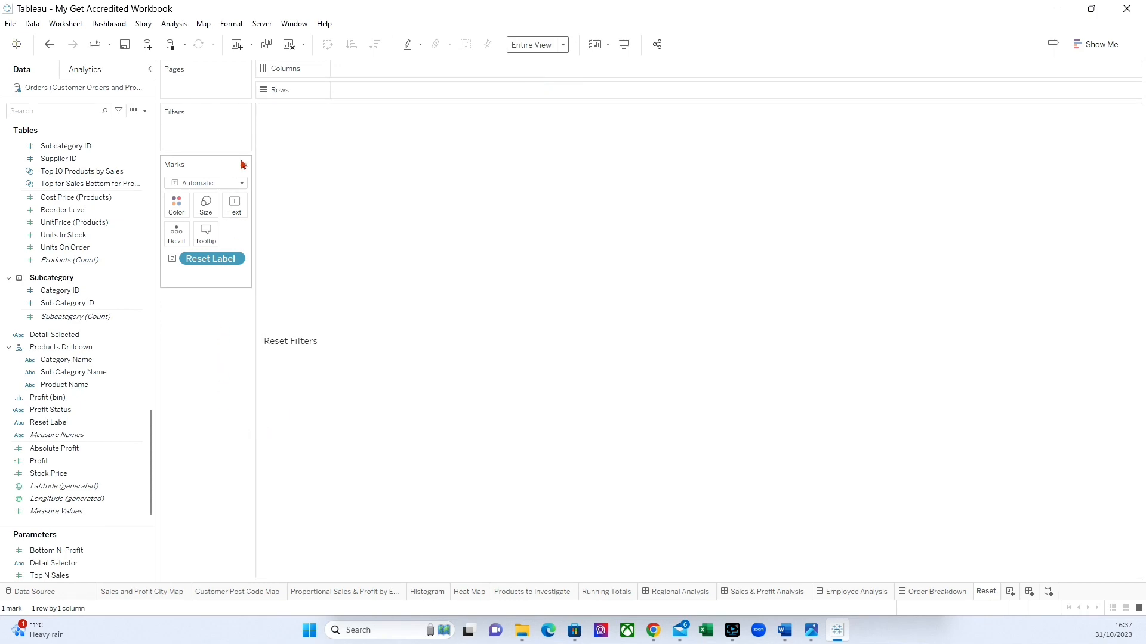
pyautogui.click(235, 205)
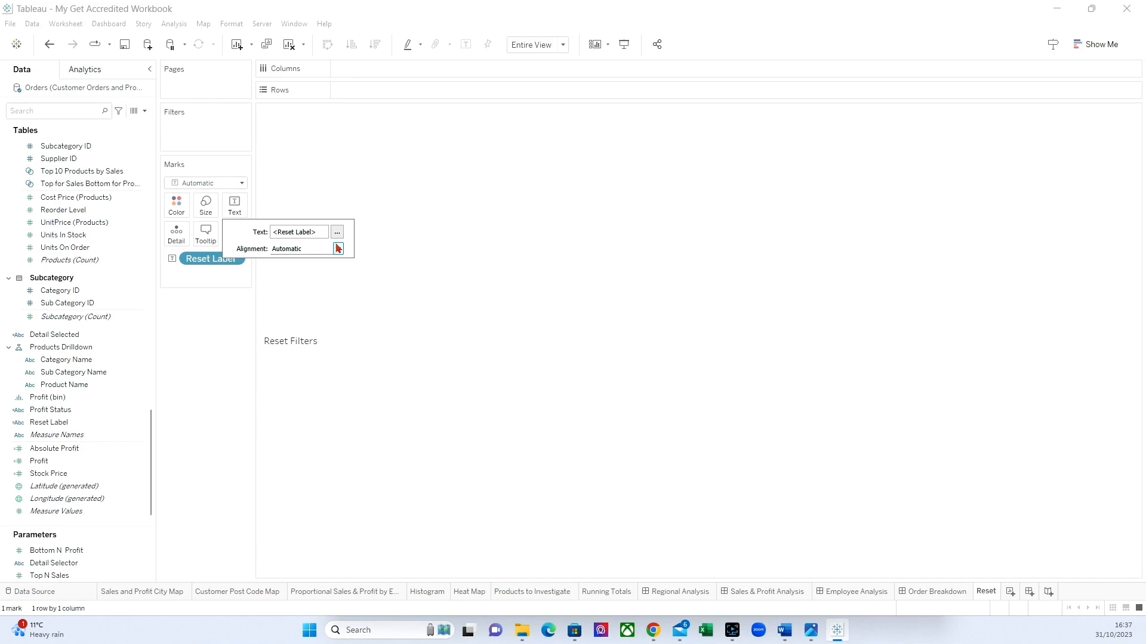
pyautogui.click(343, 248)
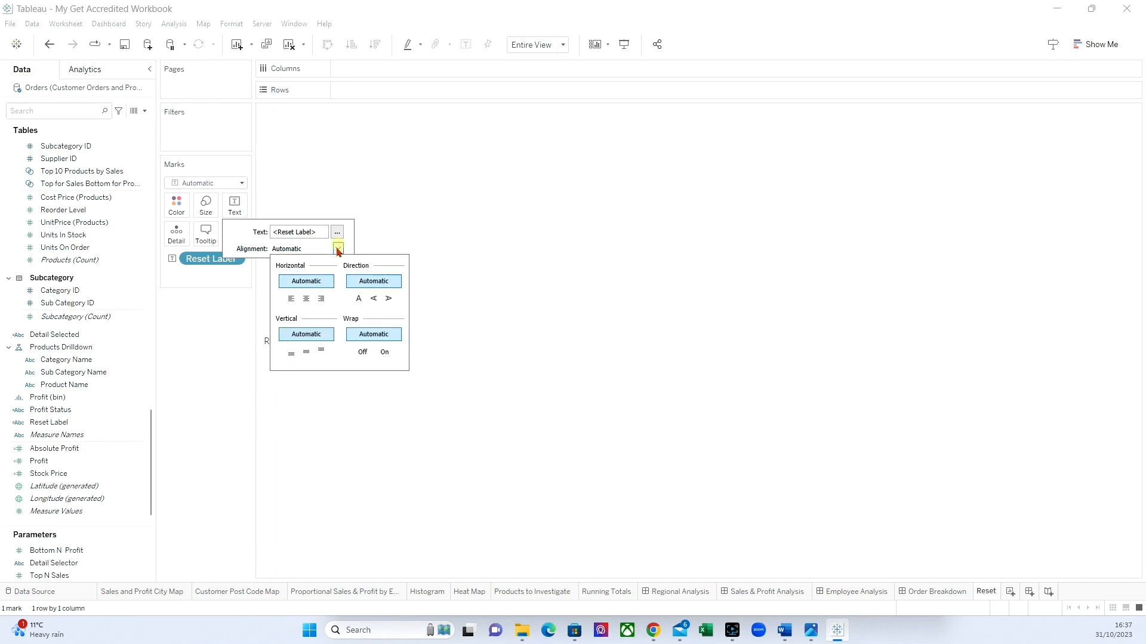
pyautogui.click(306, 300)
pyautogui.click(339, 249)
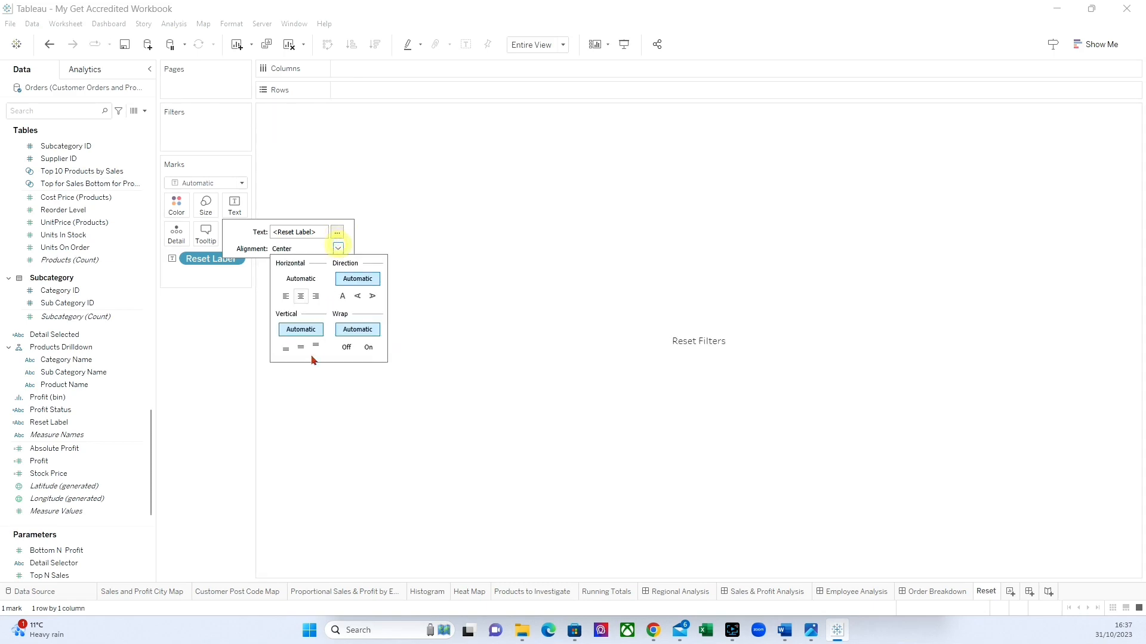
pyautogui.click(299, 346)
pyautogui.click(198, 394)
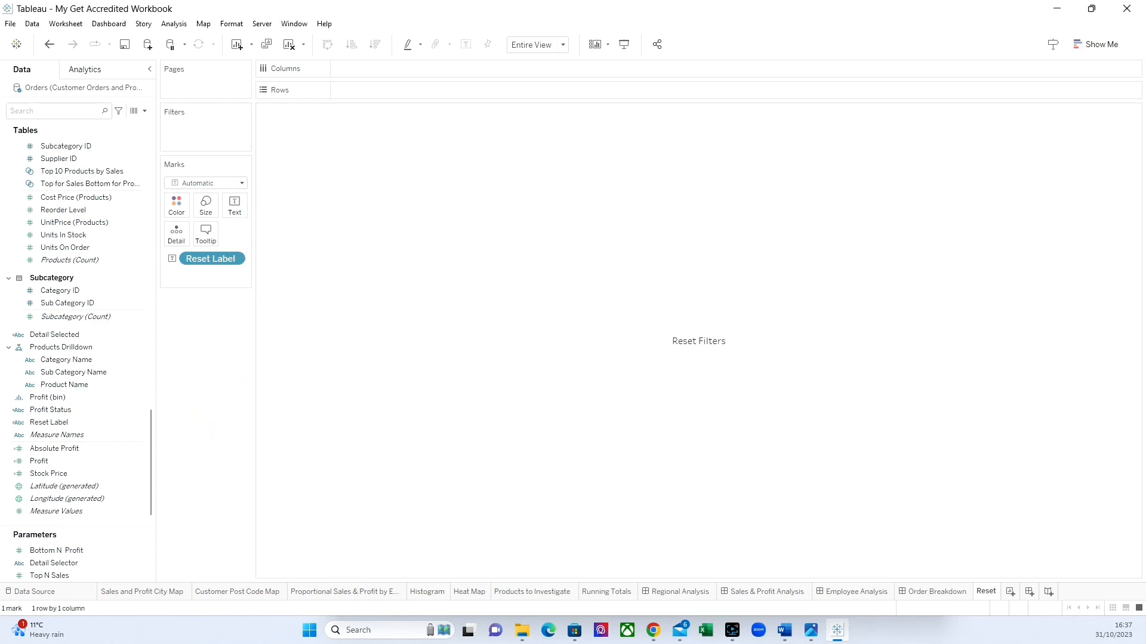
# Set the Reset sheet's default worksheet shading to a very dark grey.
pyautogui.click(445, 415)
pyautogui.rightClick(447, 412)
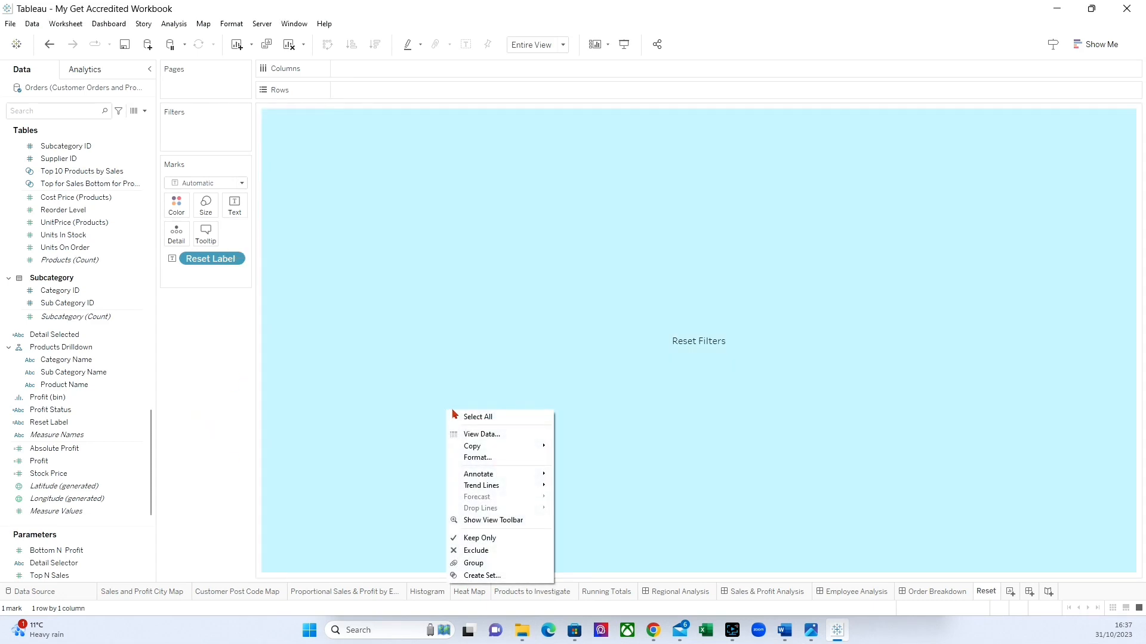
pyautogui.click(478, 457)
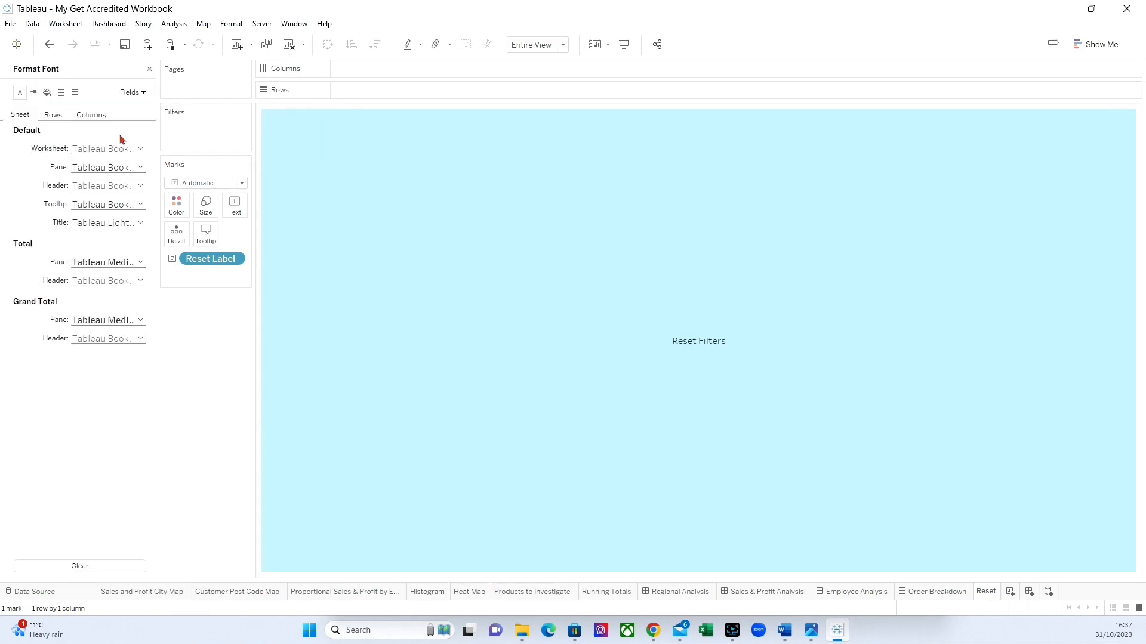
pyautogui.click(47, 92)
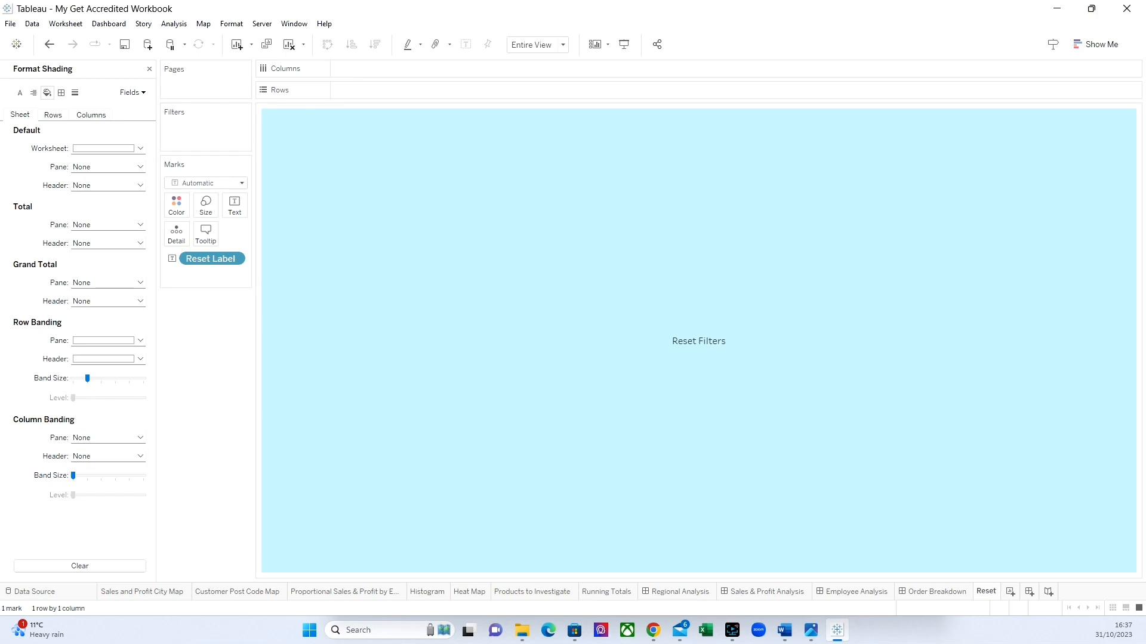
pyautogui.click(140, 149)
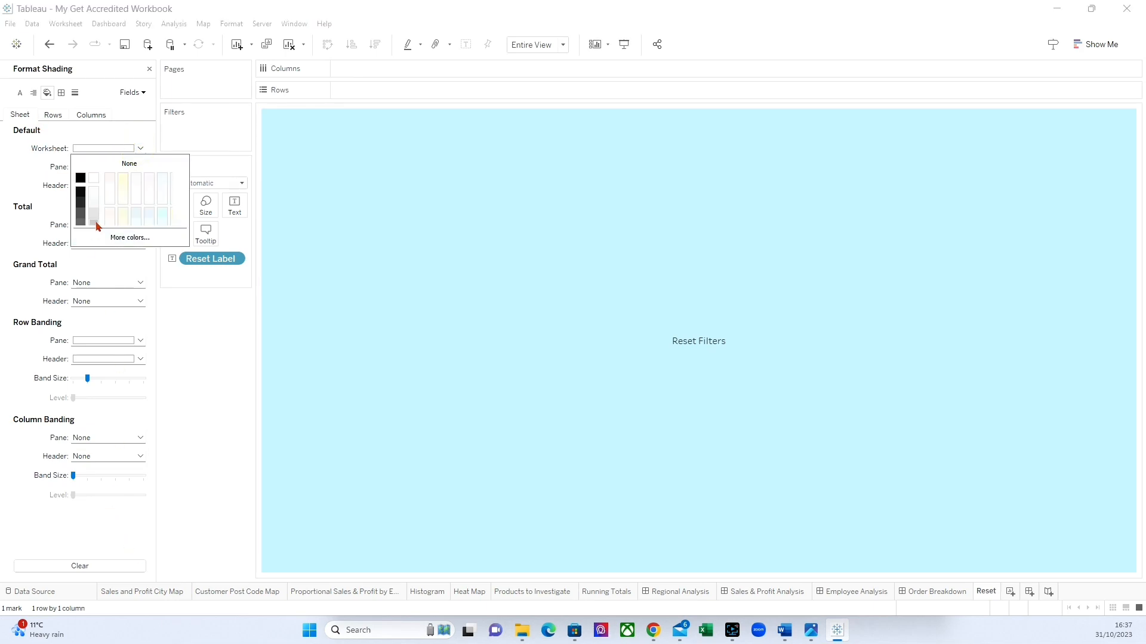
pyautogui.click(81, 203)
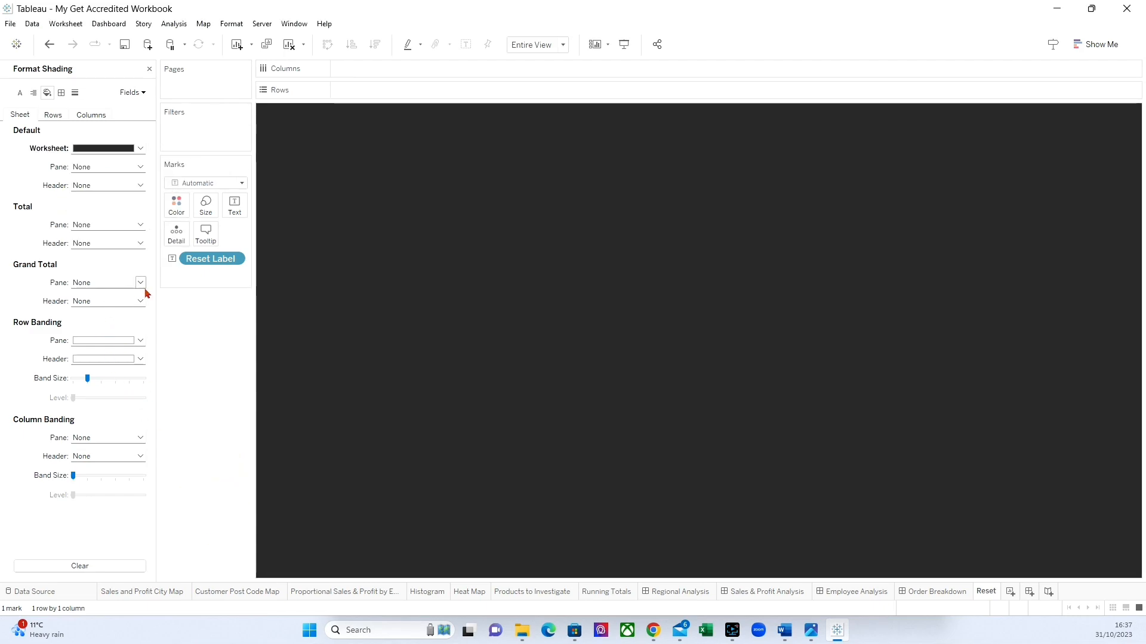
# Format the Reset Label text on the Reset sheet as white, size 8, in the Tableau Bold font.
pyautogui.click(234, 206)
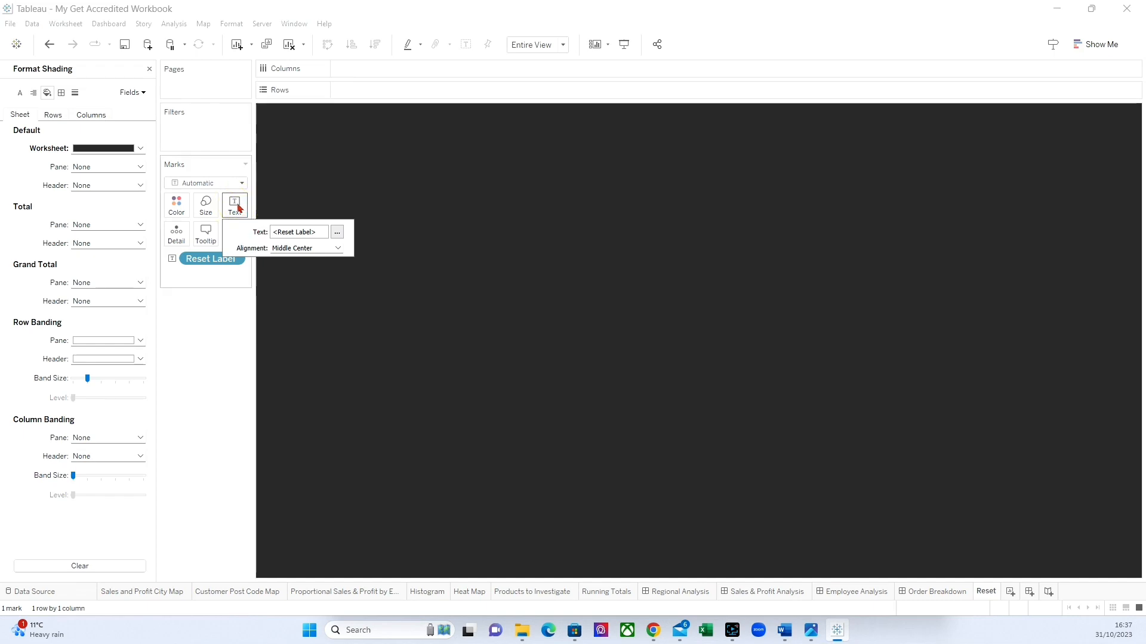
pyautogui.click(337, 232)
pyautogui.moveTo(658, 262); pyautogui.dragTo(505, 264)
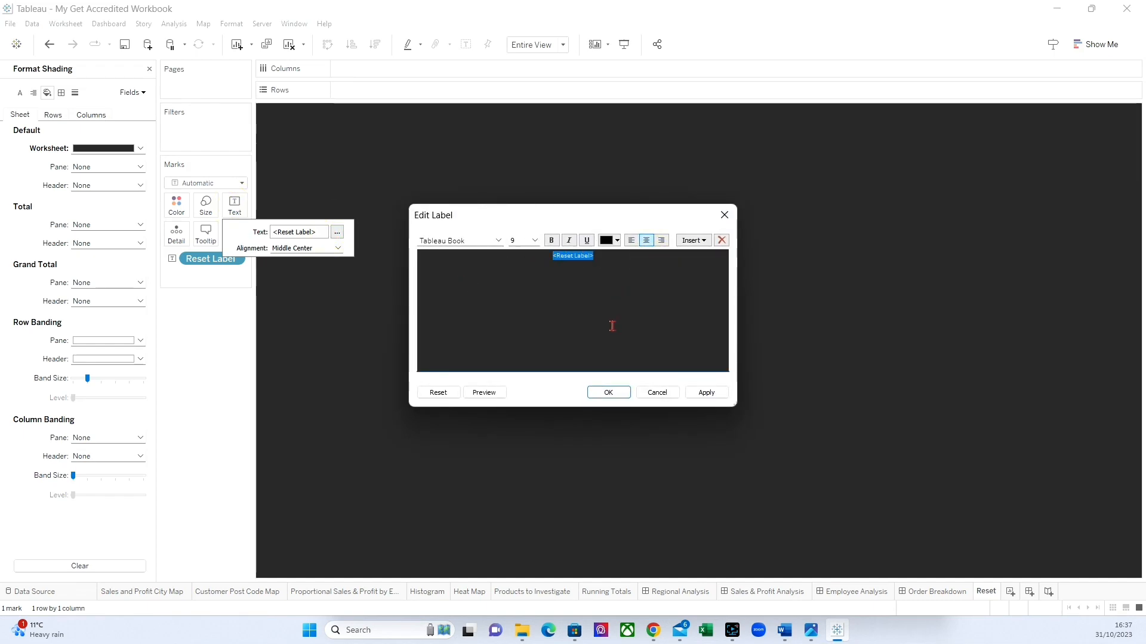
pyautogui.click(617, 241)
pyautogui.click(621, 256)
pyautogui.click(535, 241)
pyautogui.click(528, 251)
pyautogui.click(498, 240)
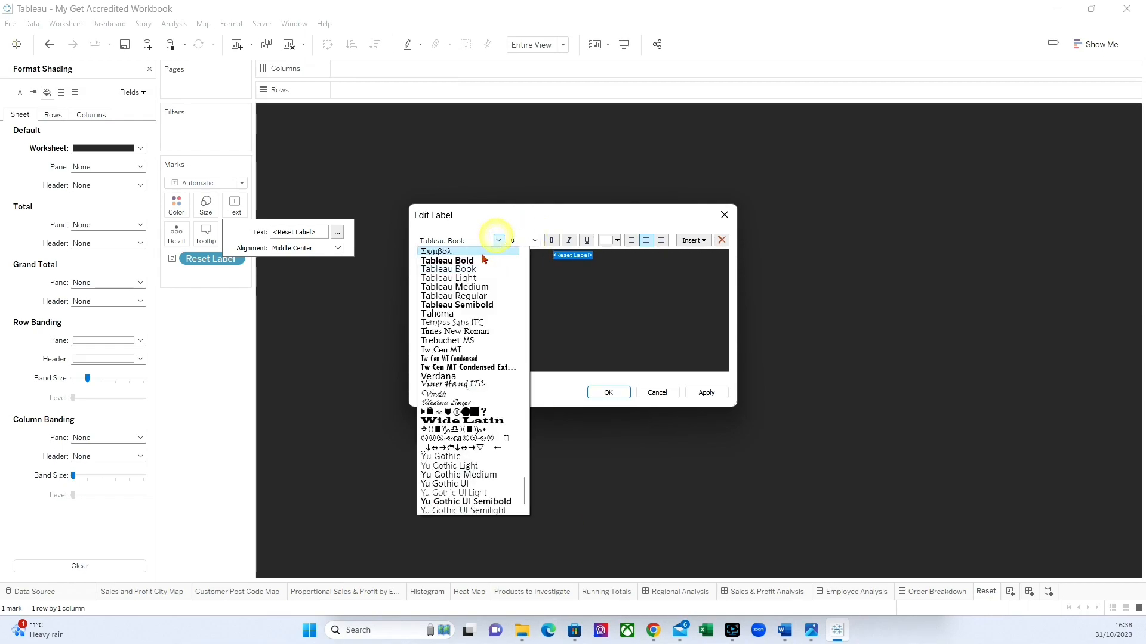
pyautogui.click(473, 258)
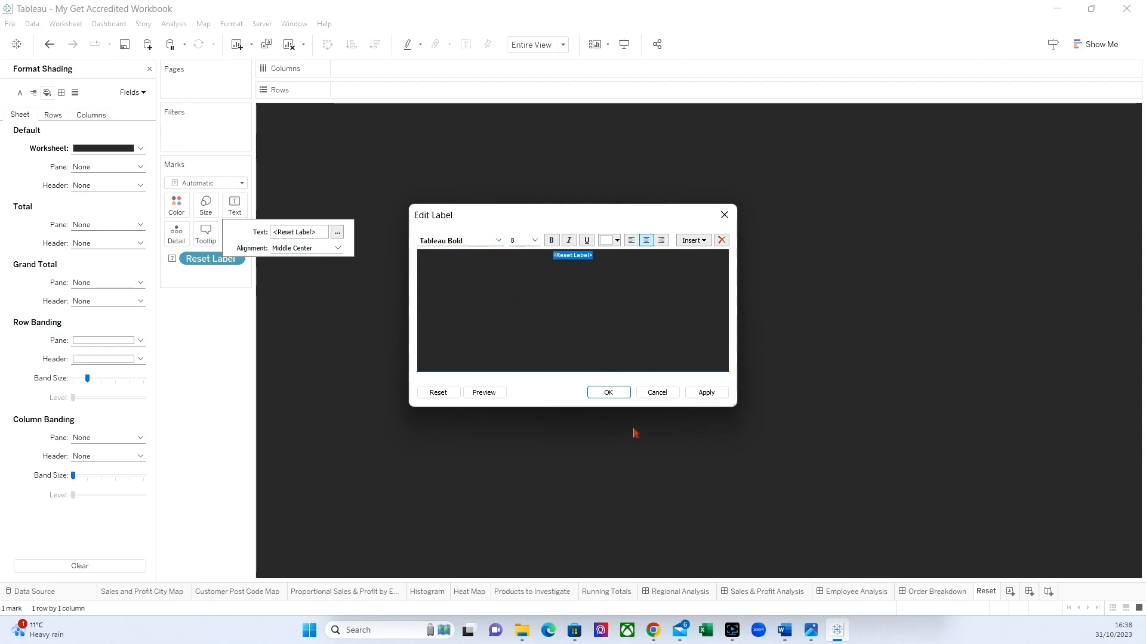
pyautogui.click(607, 391)
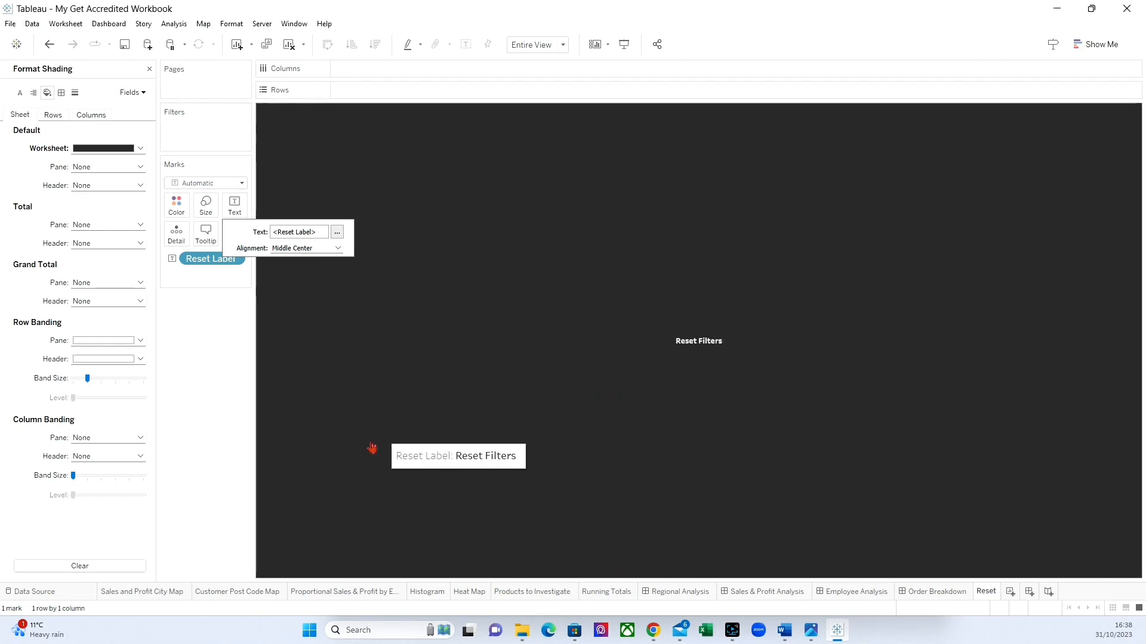
pyautogui.click(186, 376)
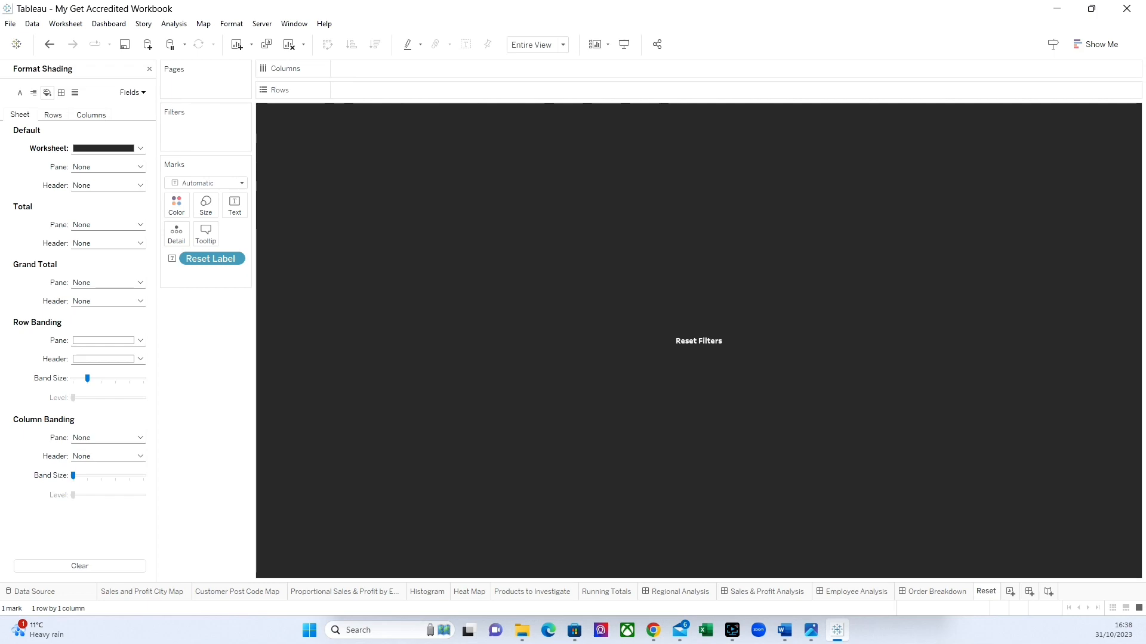
# Add the Reset sheet to the Order Breakdown dashboard below the Employee Analysis button, with a blank object beneath it.
pyautogui.click(929, 593)
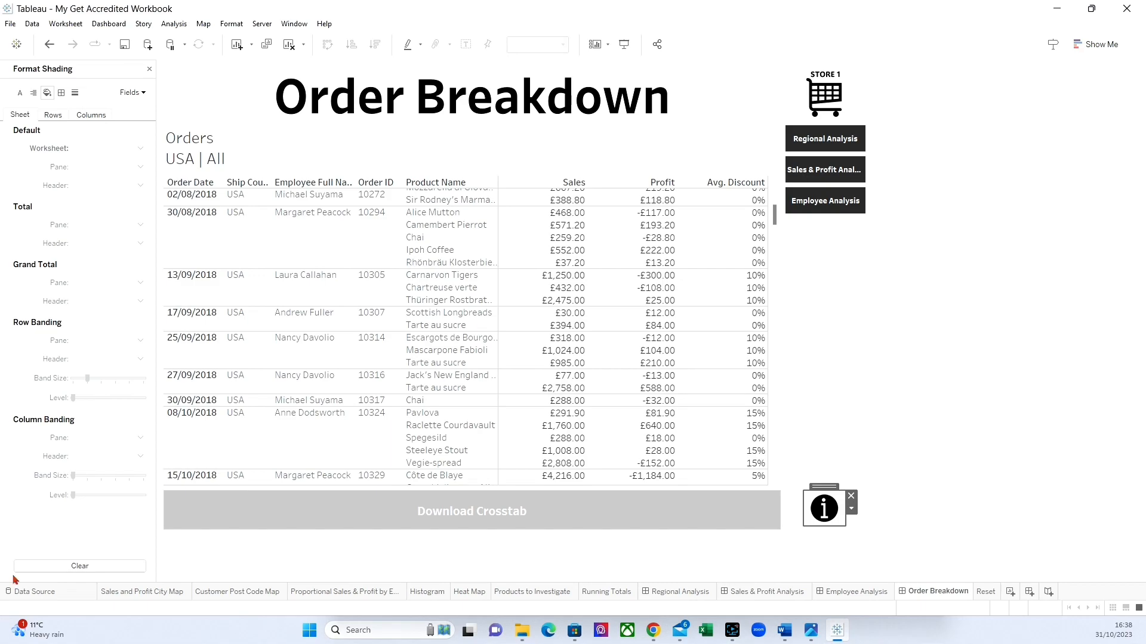
pyautogui.click(149, 69)
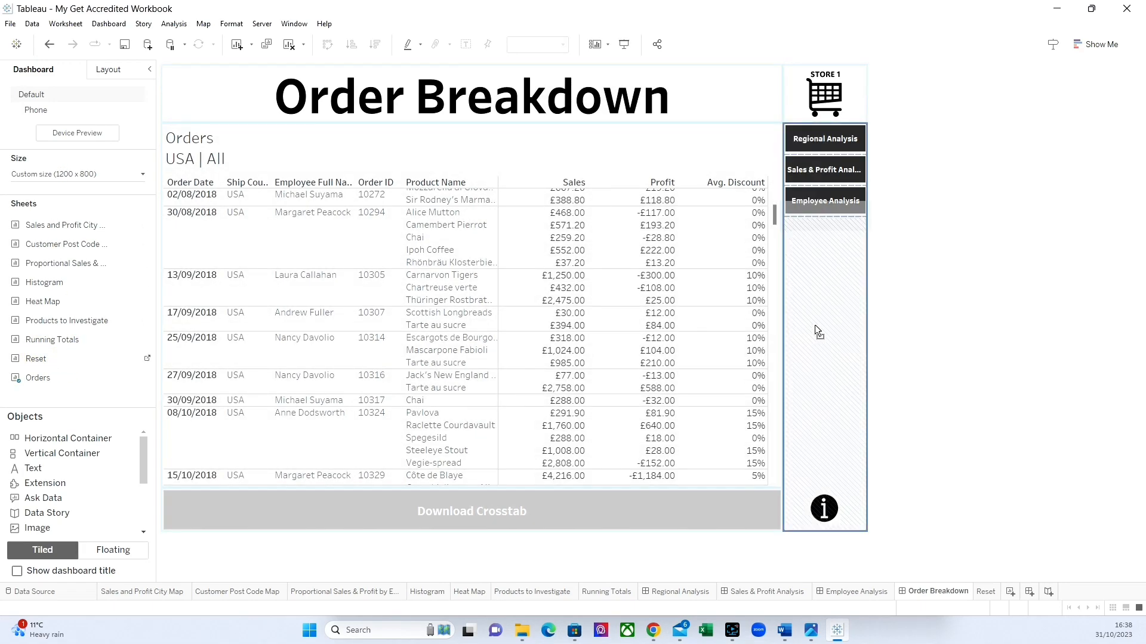
pyautogui.click(830, 322)
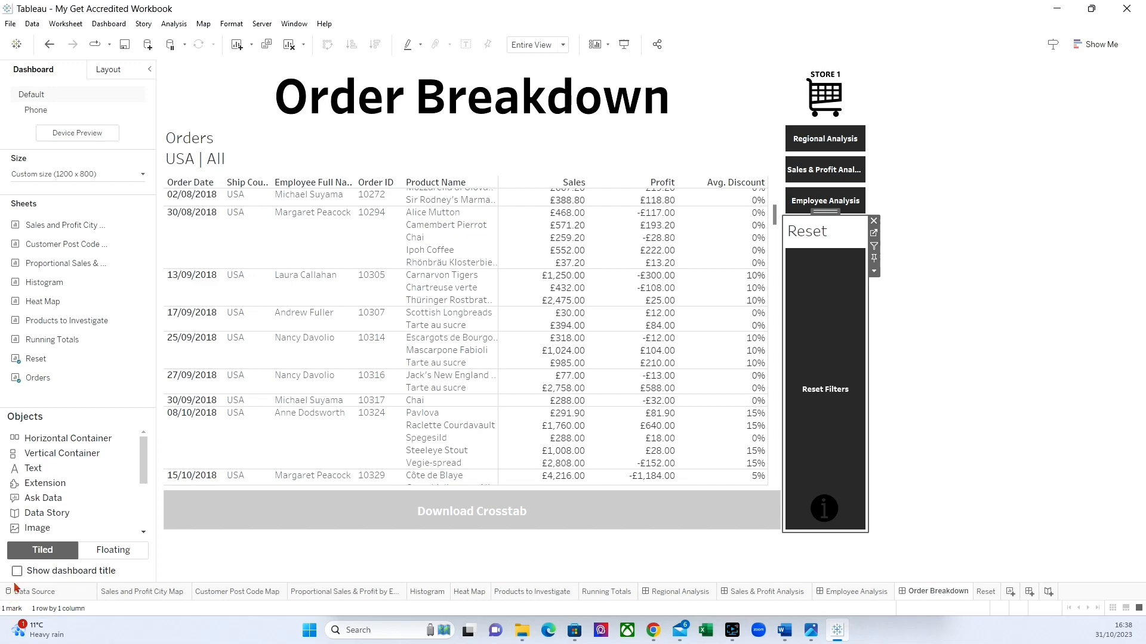
pyautogui.scroll(-3, 43, 465)
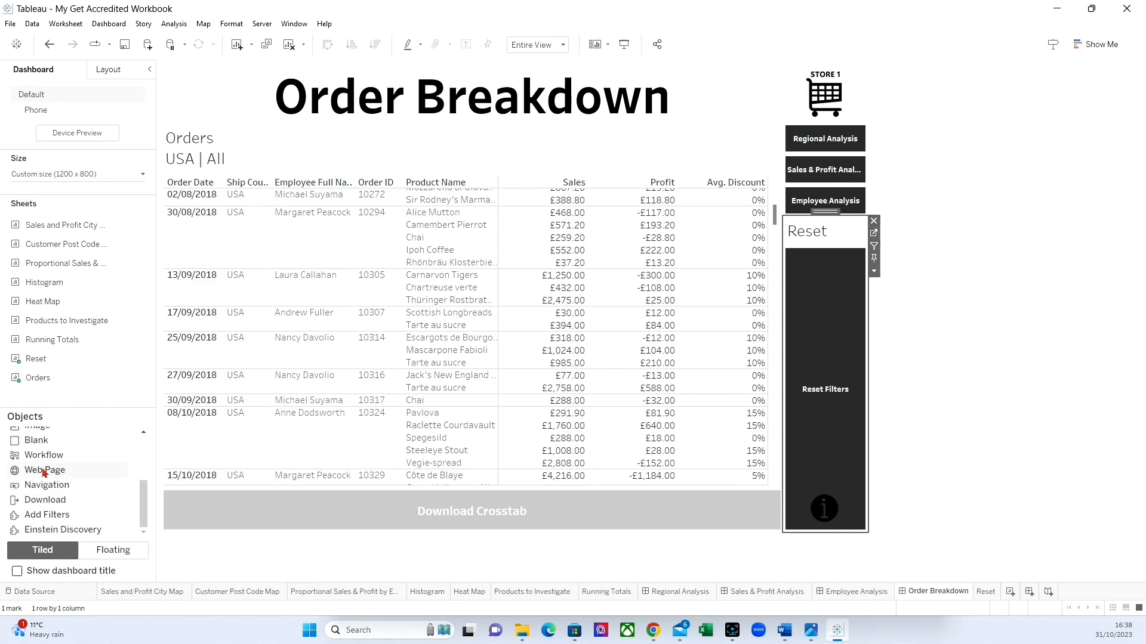
pyautogui.moveTo(36, 440); pyautogui.dragTo(827, 490)
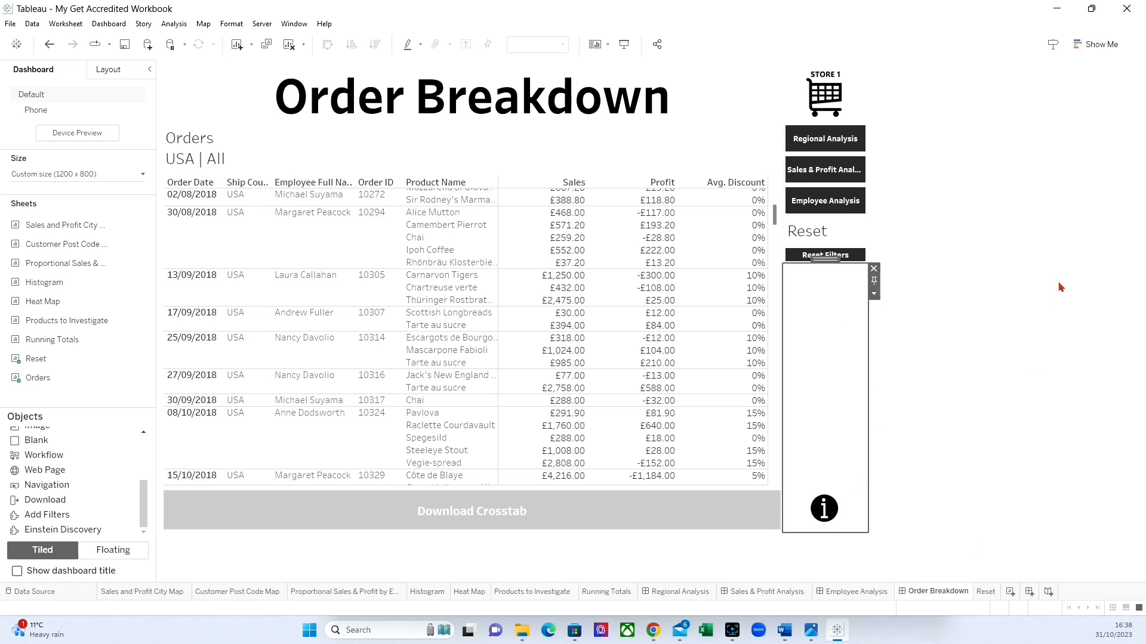
# Hide the Reset sheet's title on the dashboard and resize it to match the height of the navigation buttons above.
pyautogui.click(846, 234)
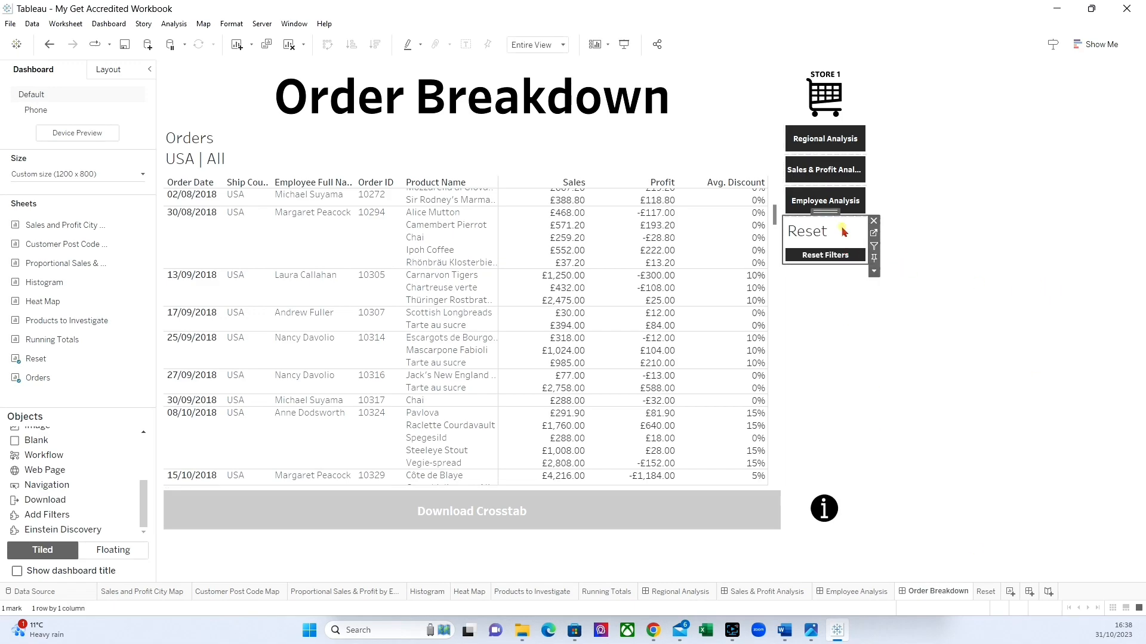
pyautogui.click(872, 271)
pyautogui.click(890, 322)
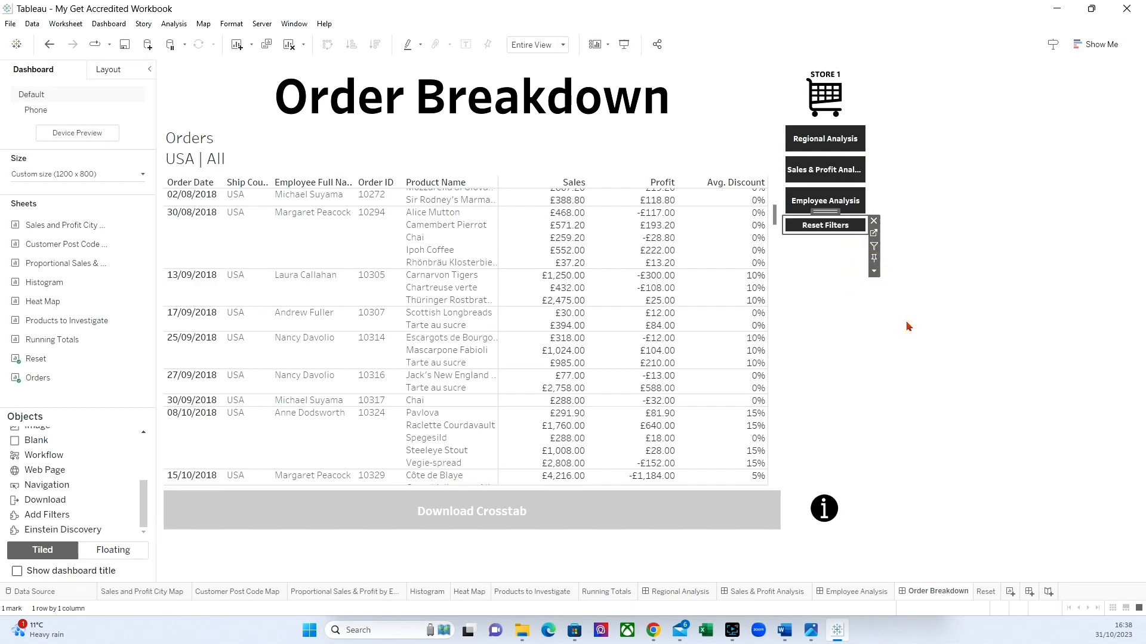
pyautogui.click(827, 246)
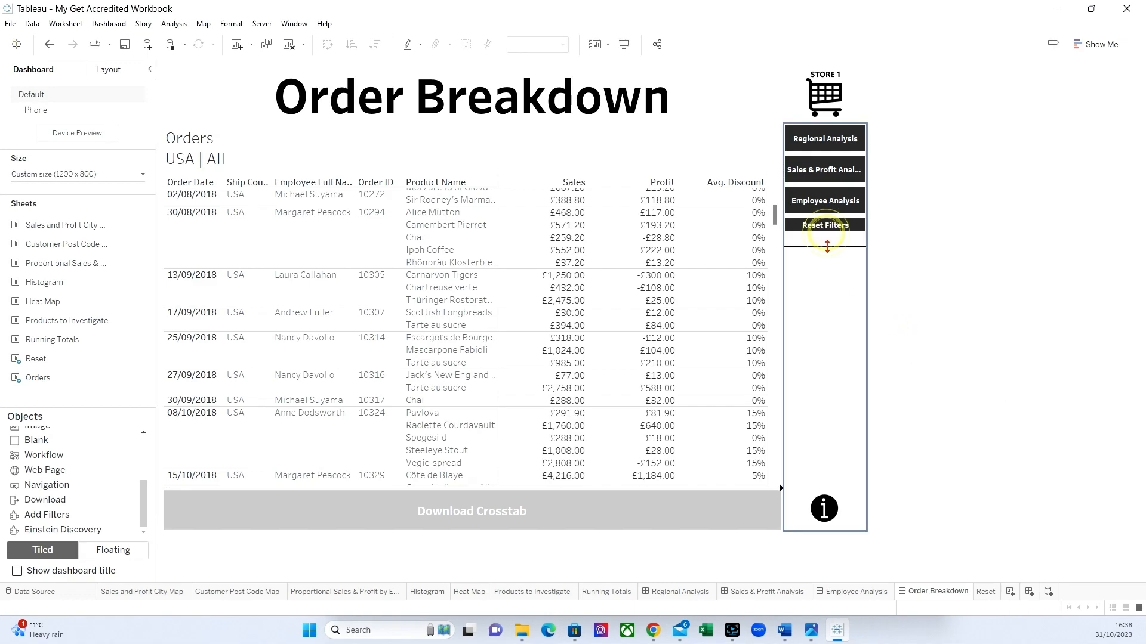
pyautogui.moveTo(827, 233); pyautogui.dragTo(827, 247)
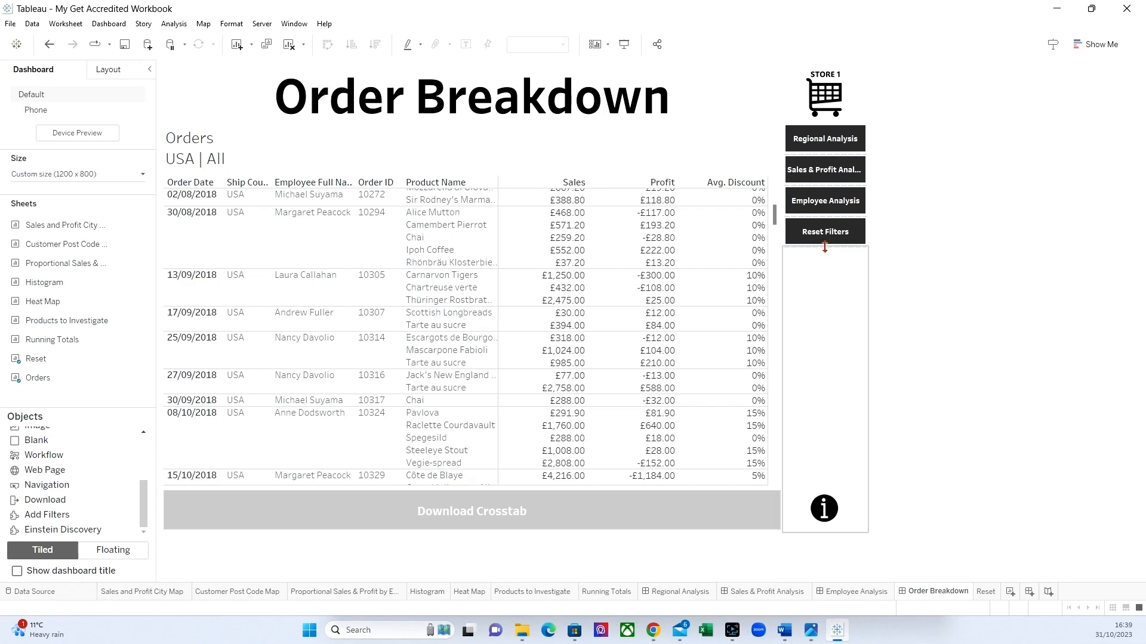
pyautogui.click(825, 247)
pyautogui.click(890, 302)
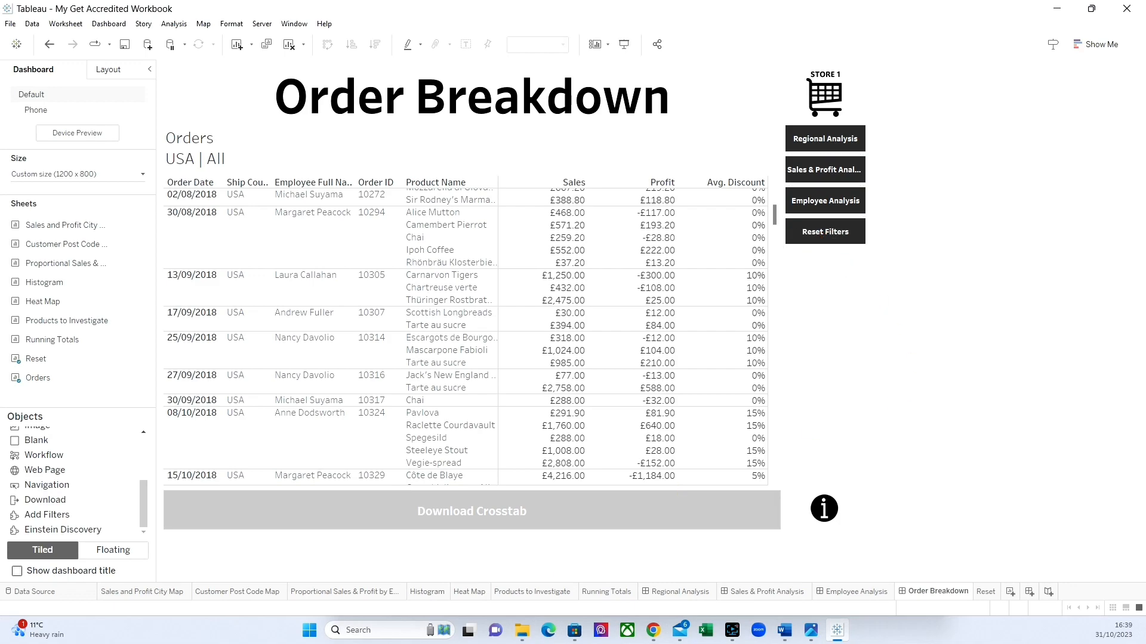
# Add a dashboard filter action named Action Reset Filter.
pyautogui.click(119, 24)
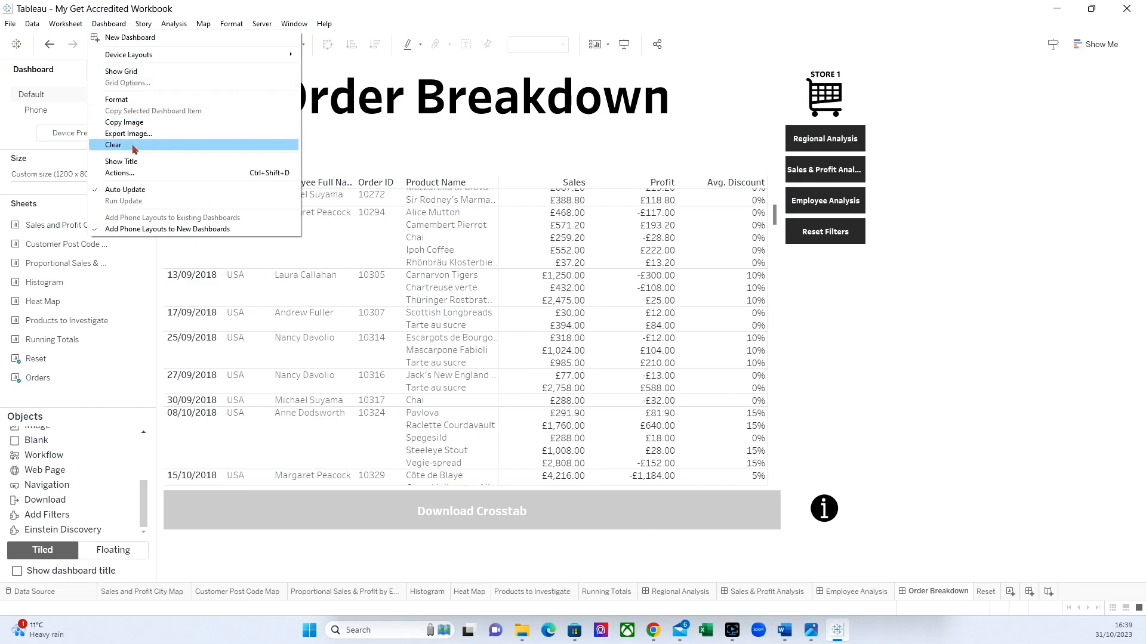
pyautogui.click(135, 173)
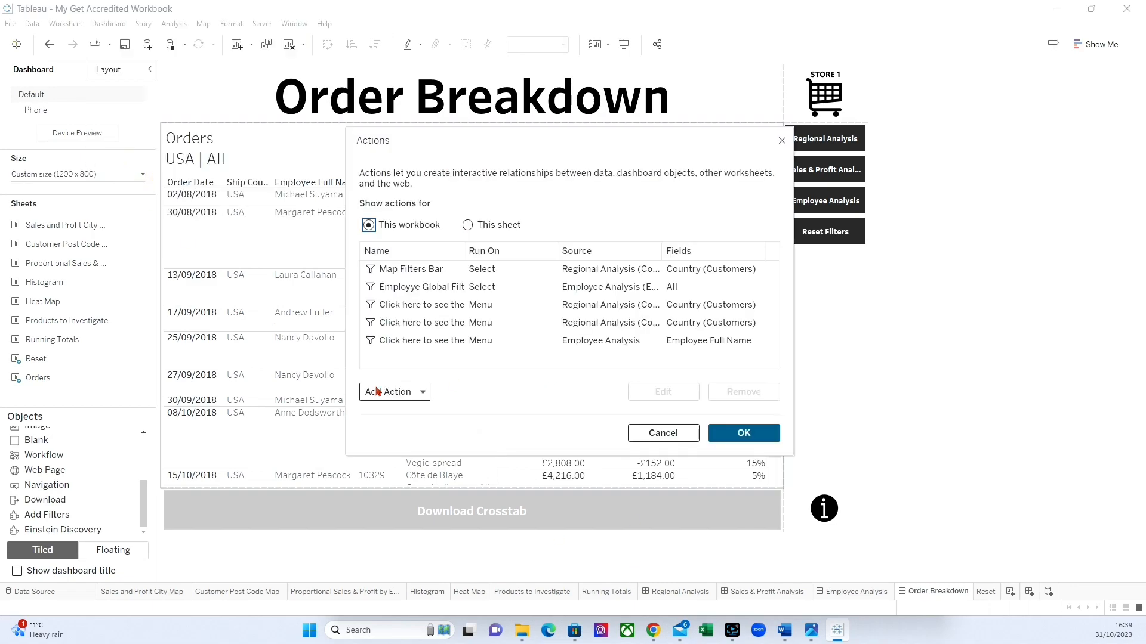
pyautogui.click(389, 394)
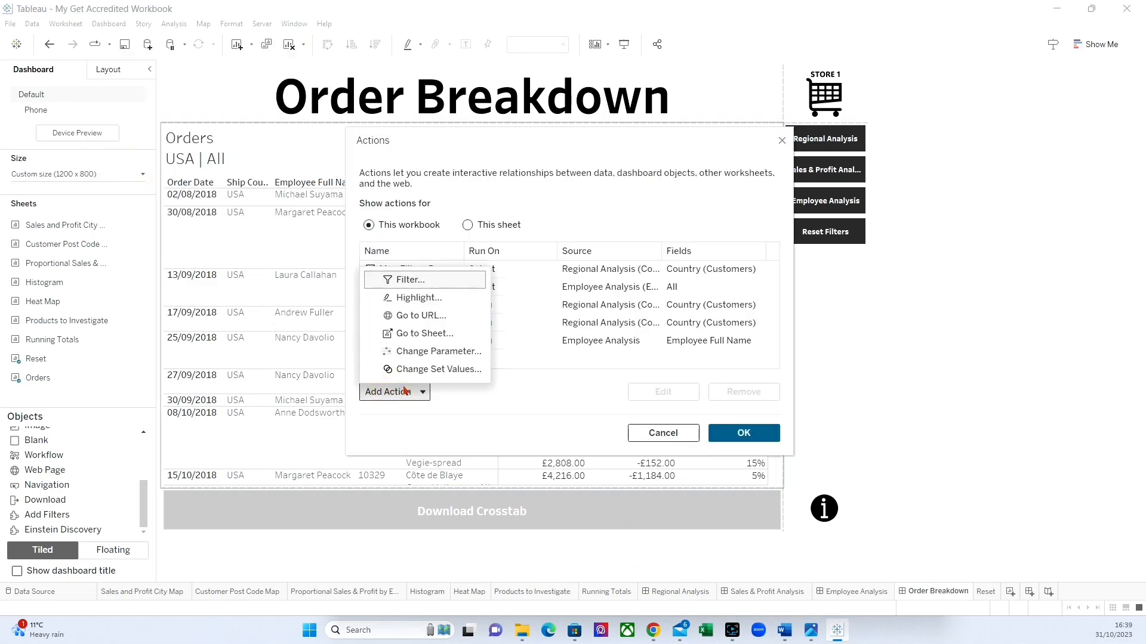
pyautogui.click(426, 280)
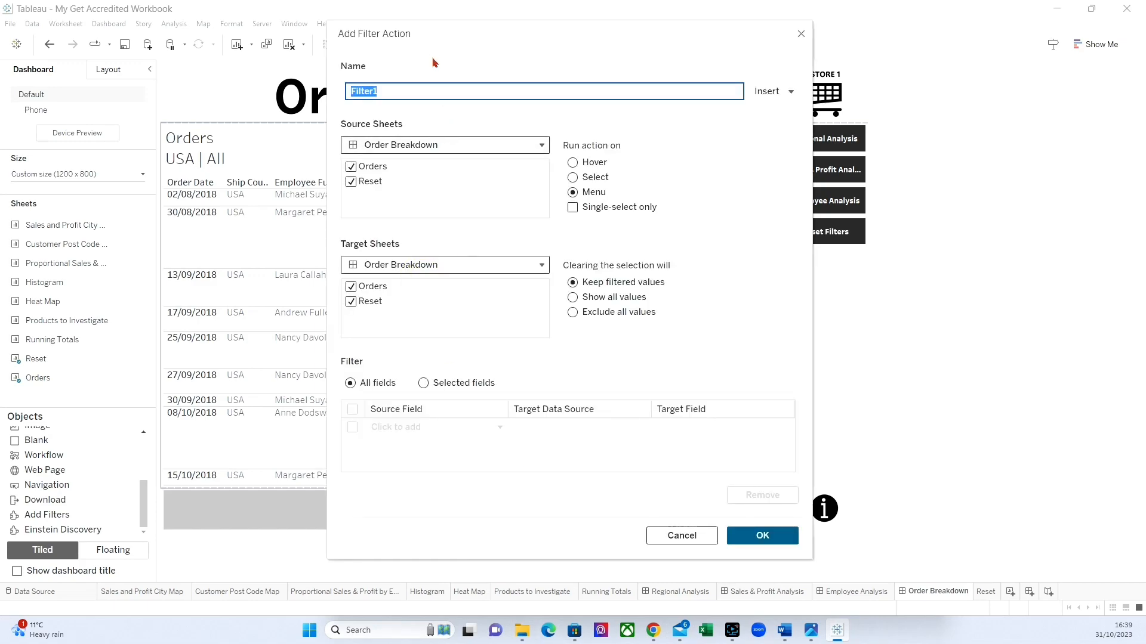
pyautogui.write('Action Reset')
# Make the action run on Select from only the Reset sheet, target only Orders, and show all values when cleared.
pyautogui.click(351, 166)
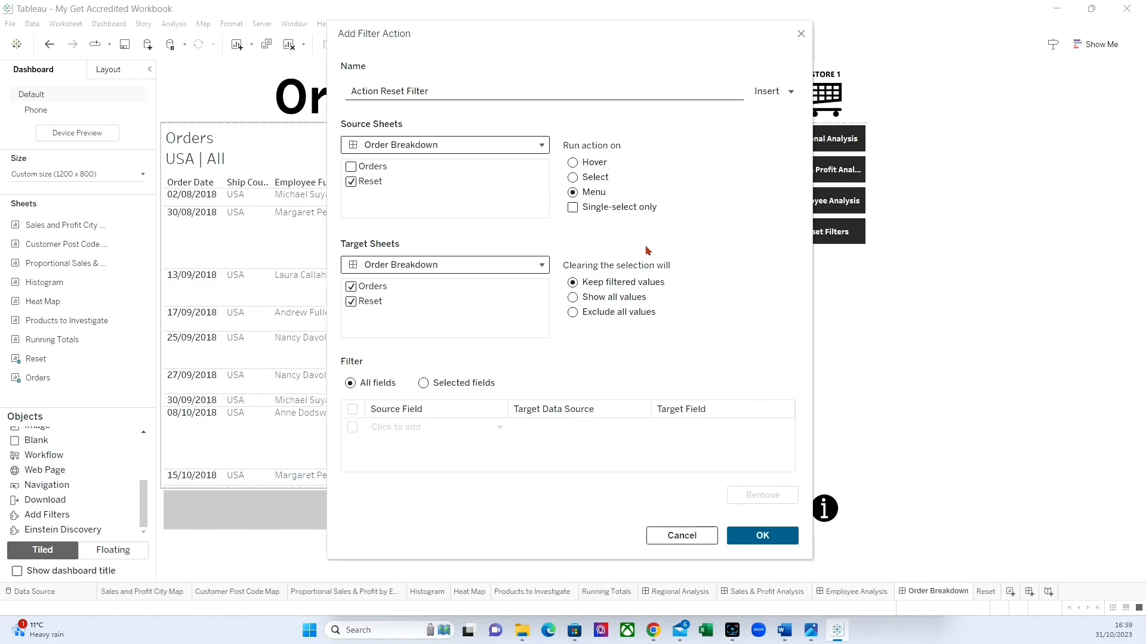
pyautogui.click(572, 178)
pyautogui.click(388, 264)
pyautogui.click(362, 300)
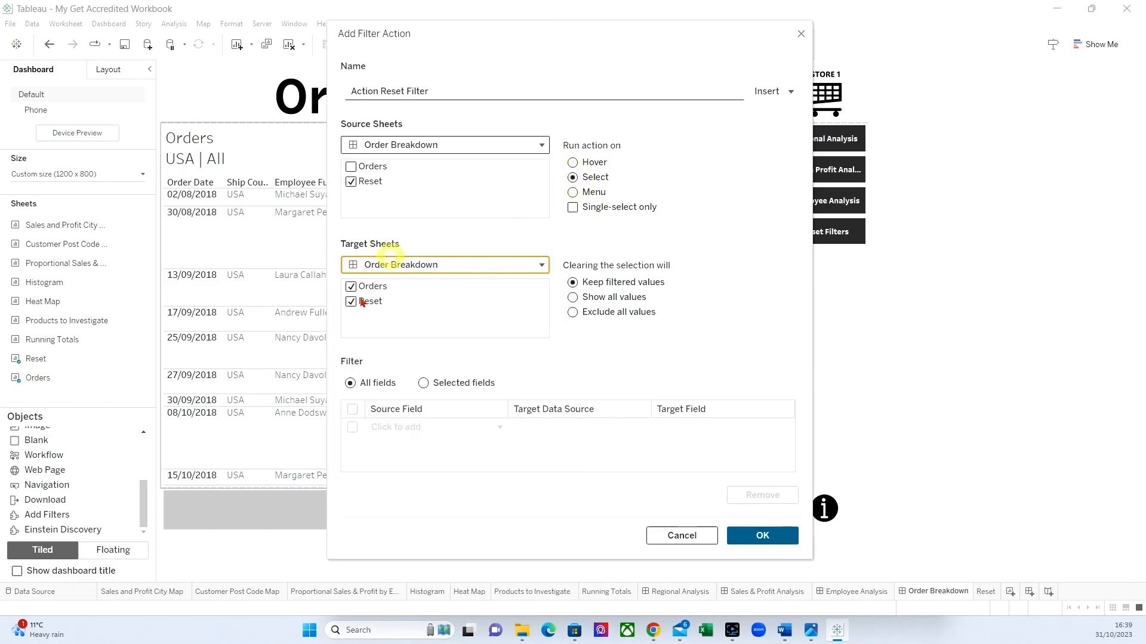
pyautogui.click(363, 302)
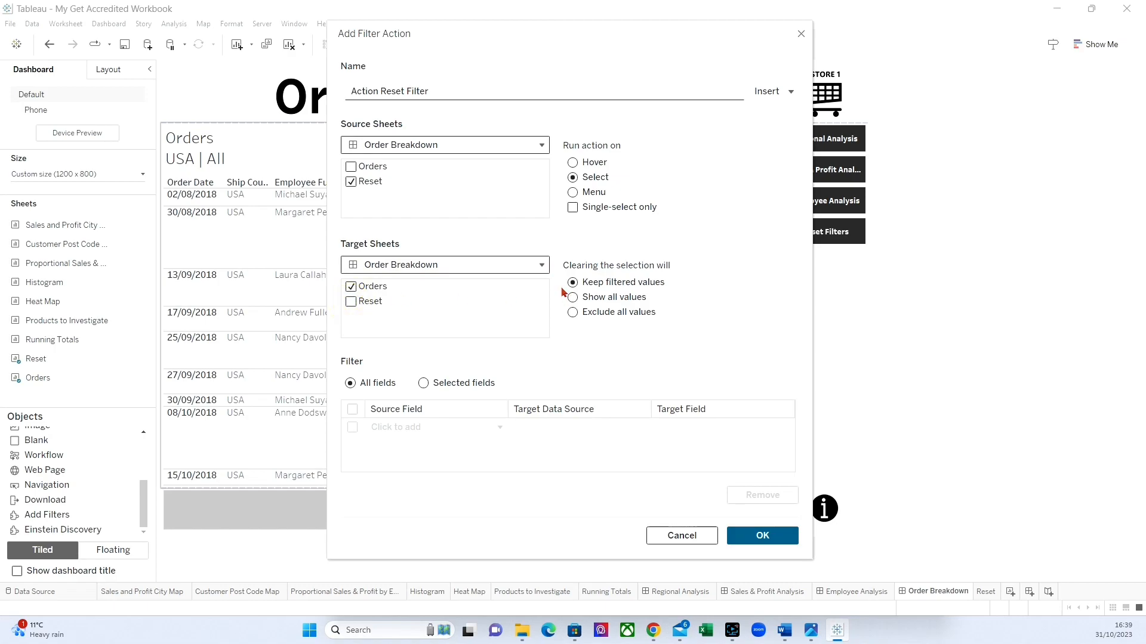
pyautogui.click(573, 297)
# Restrict the action's filter to selected fields and add Employee Full Name as the source field.
pyautogui.click(423, 382)
pyautogui.click(439, 428)
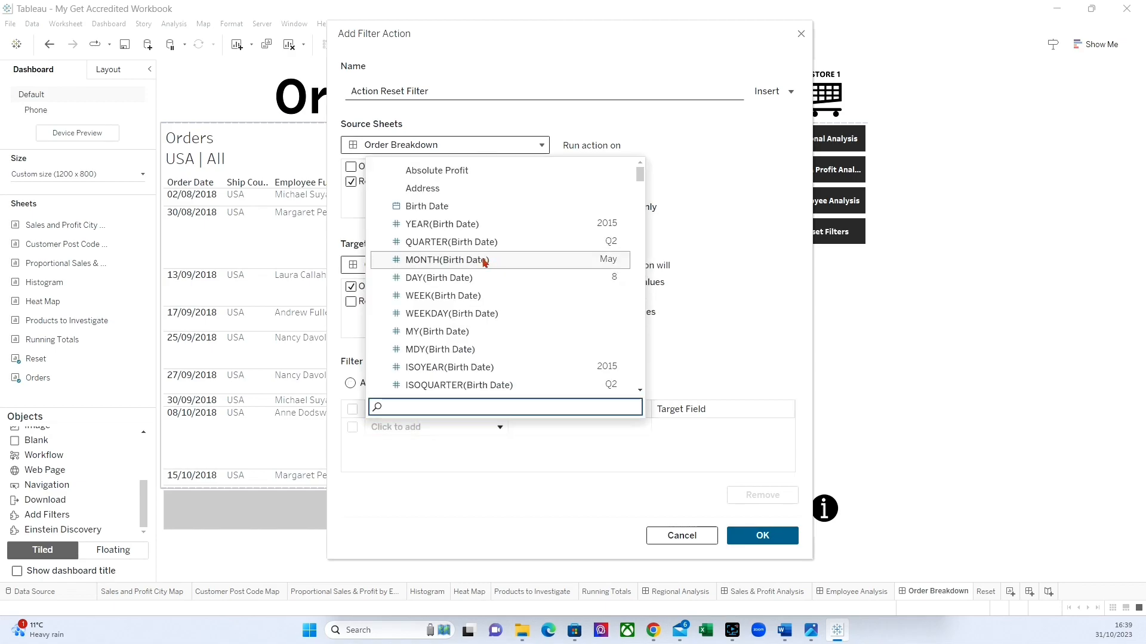
pyautogui.scroll(-6, 451, 276)
pyautogui.scroll(-8, 451, 276)
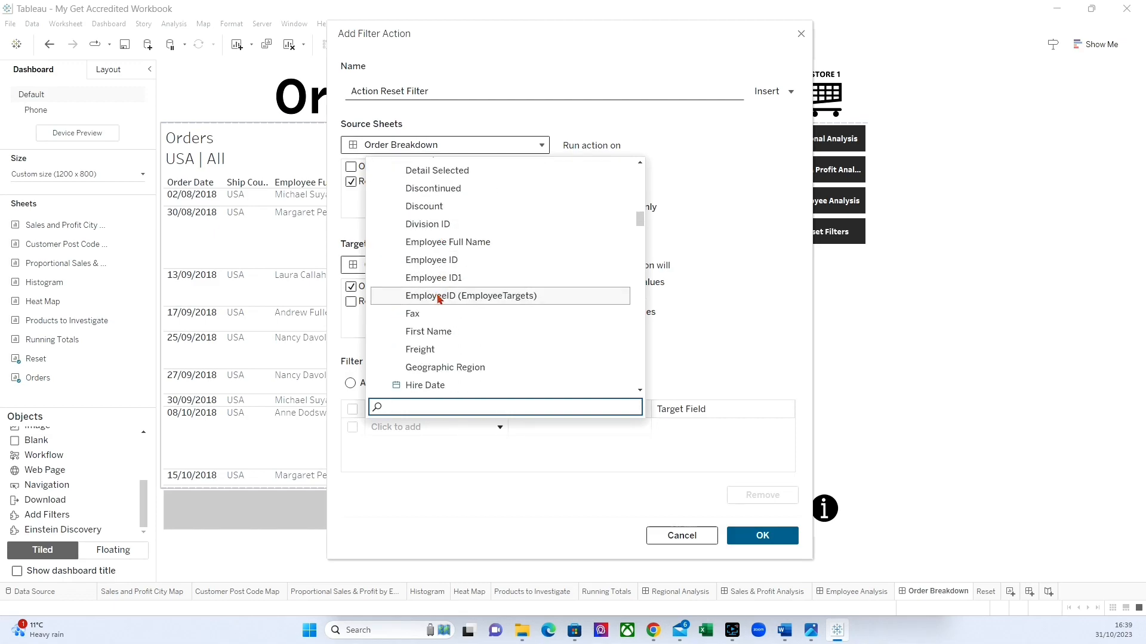
pyautogui.scroll(-2, 439, 298)
pyautogui.scroll(2, 438, 299)
pyautogui.click(452, 244)
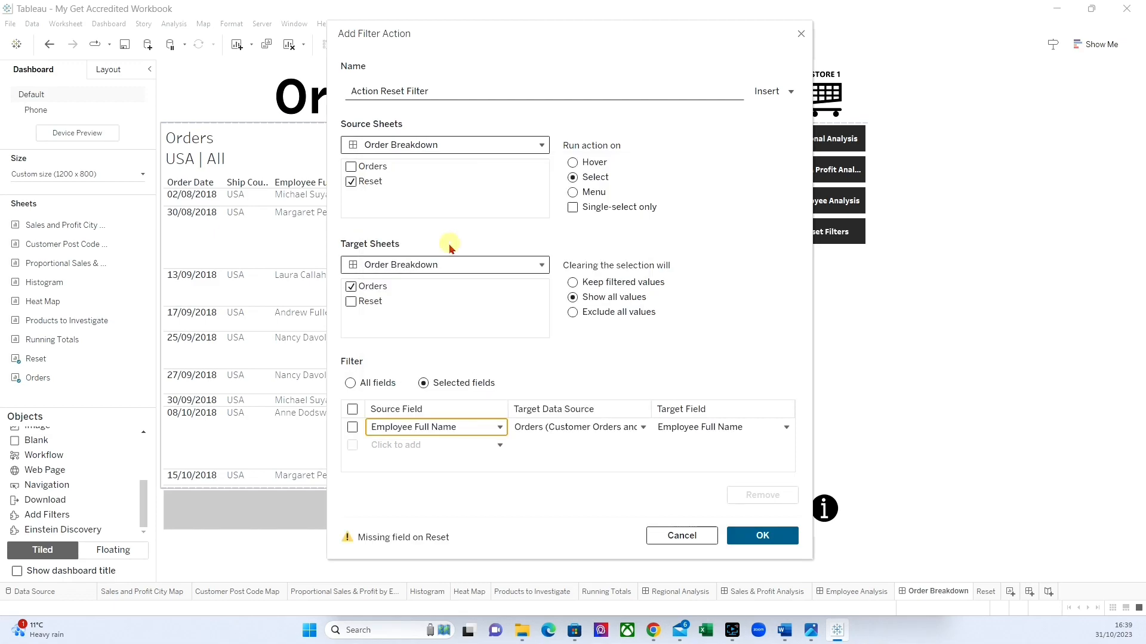
# Add Country (Customers) as a second source field and save the filter action.
pyautogui.click(417, 445)
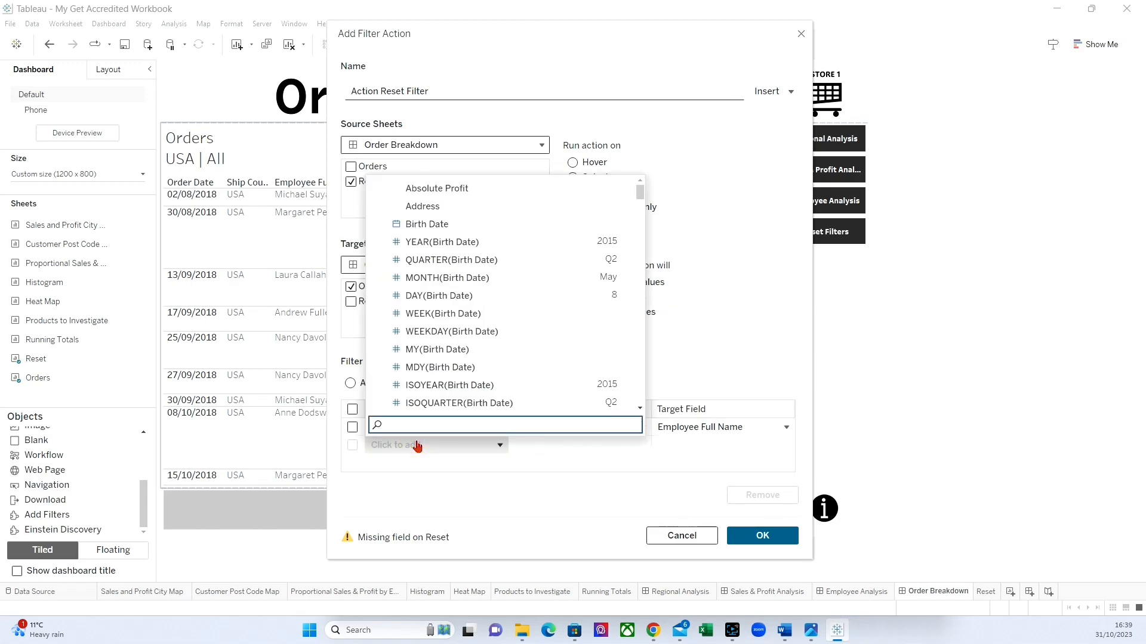
pyautogui.scroll(-3, 468, 338)
pyautogui.scroll(-10, 465, 334)
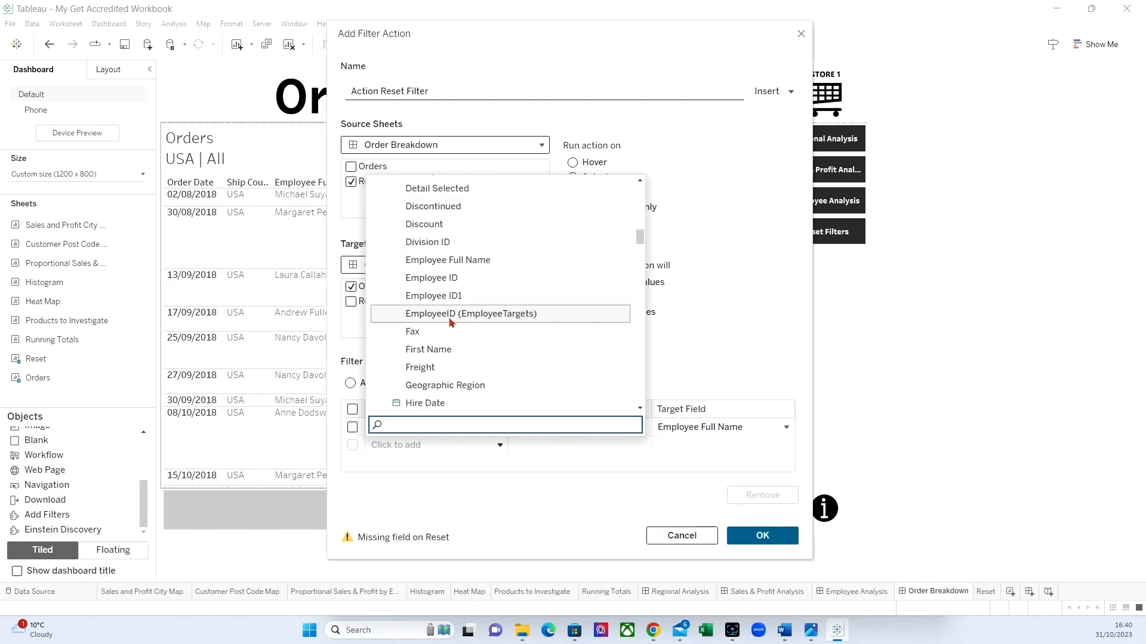
pyautogui.scroll(3, 452, 324)
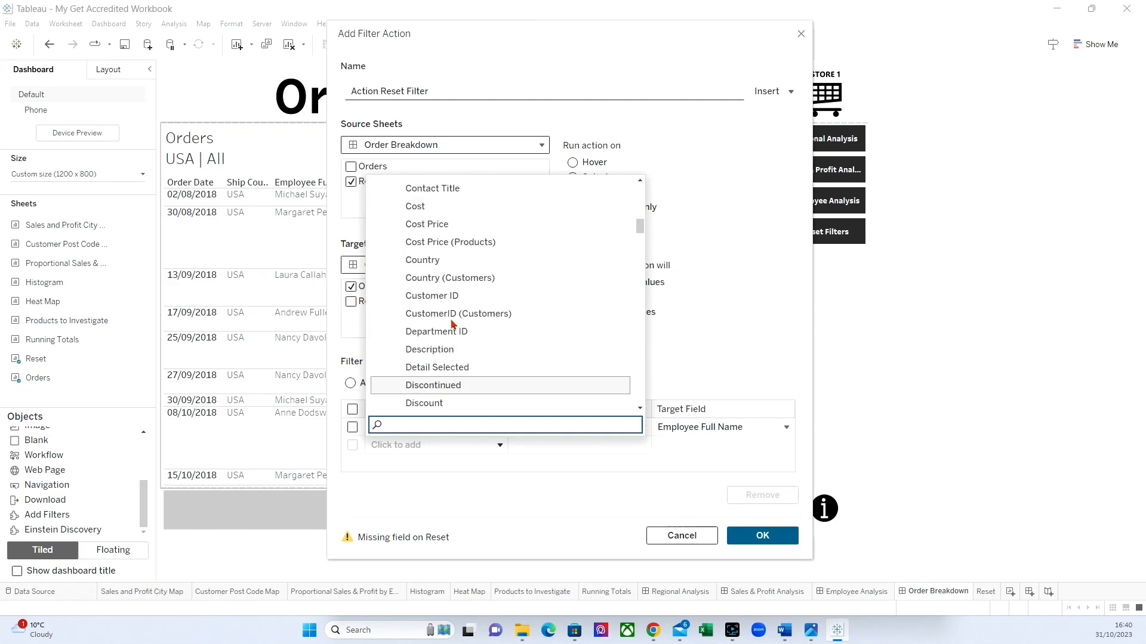
pyautogui.click(449, 278)
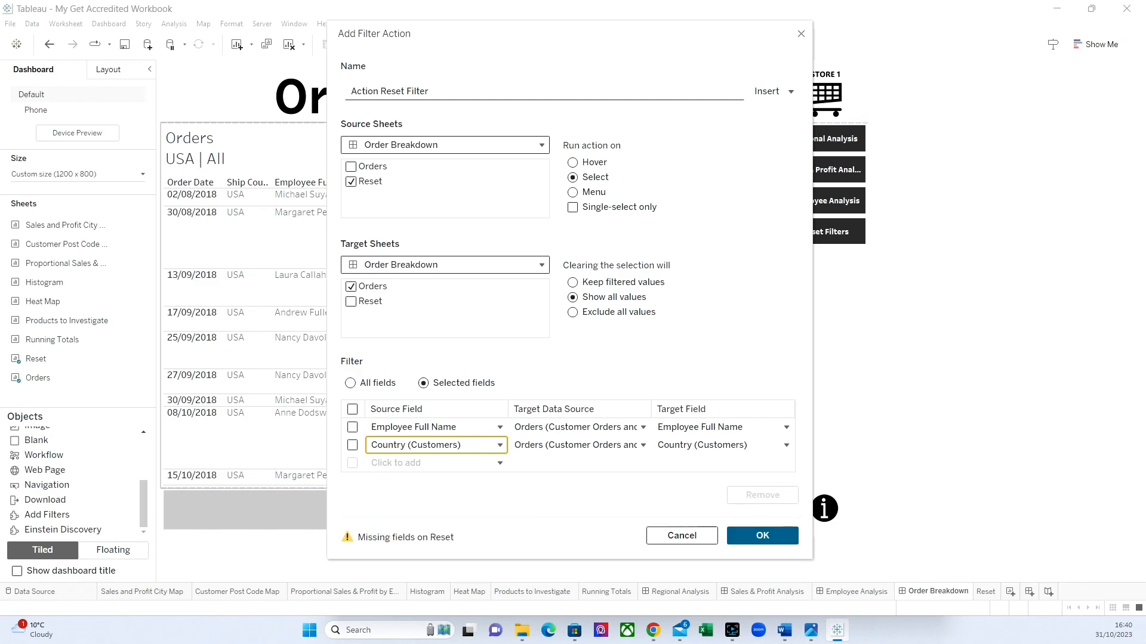
pyautogui.click(755, 539)
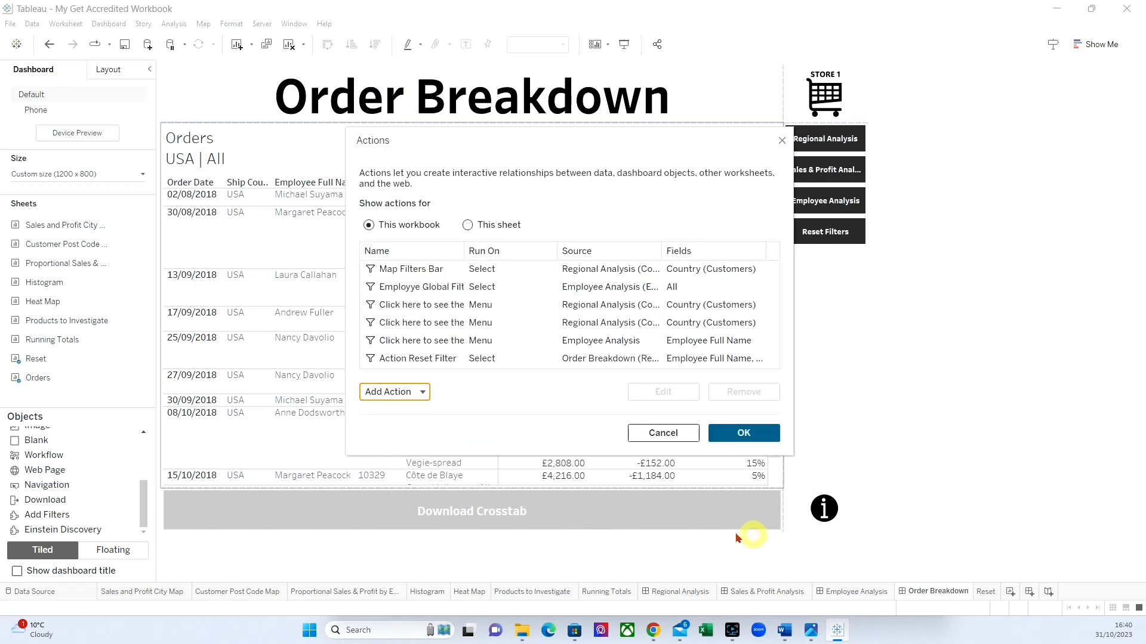
pyautogui.click(716, 439)
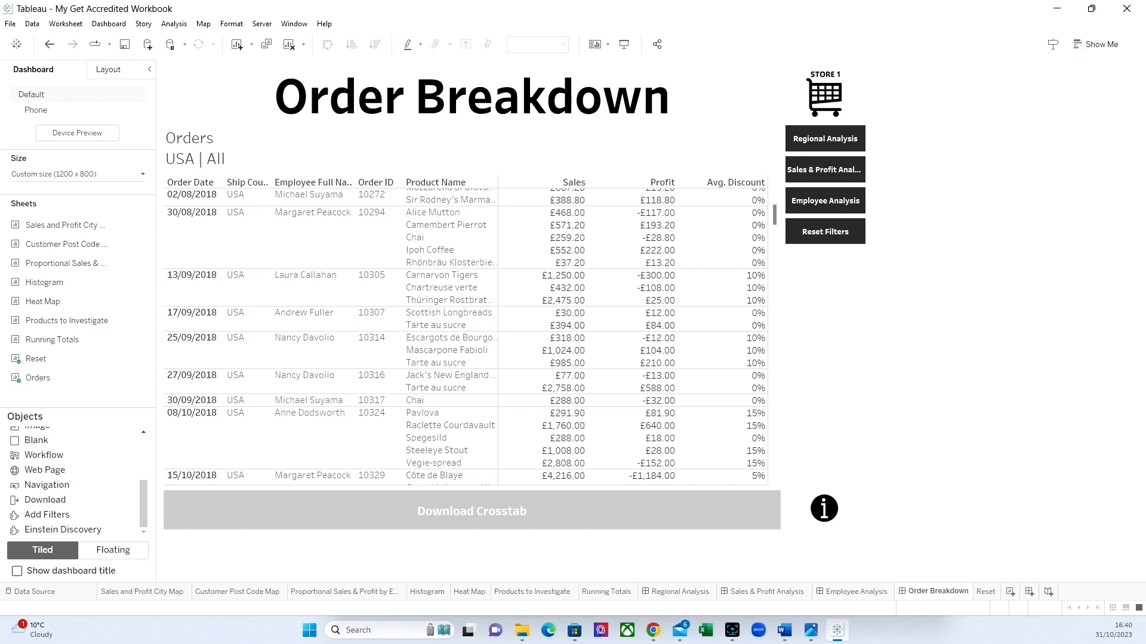
# On the Regional Analysis dashboard, select USA on the map and follow its tooltip link to the Order Breakdown.
pyautogui.click(679, 592)
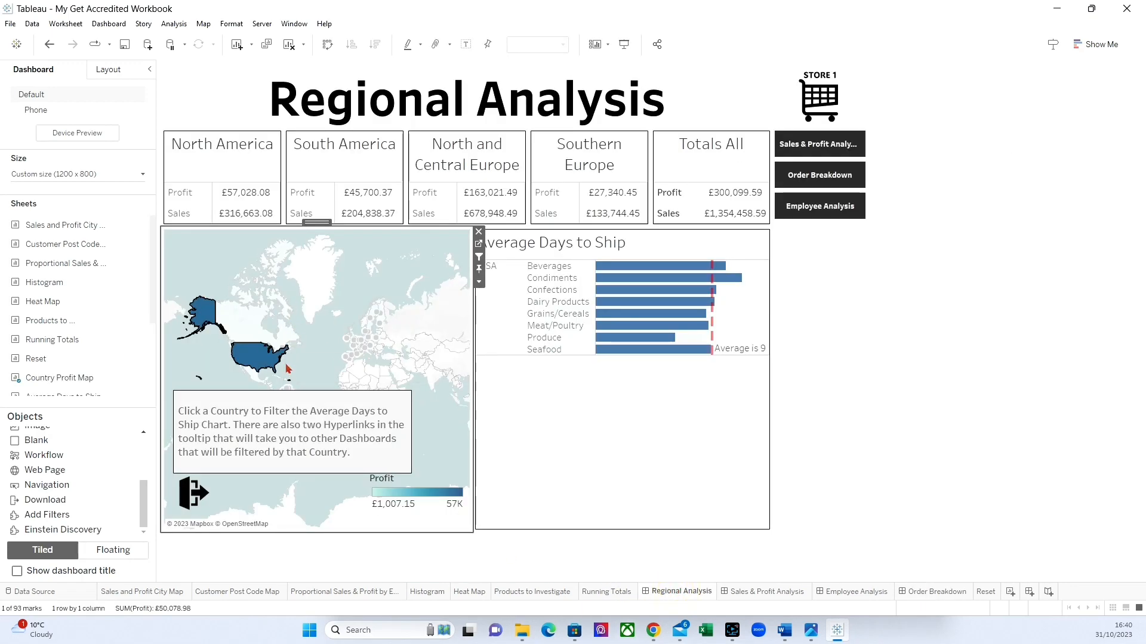
pyautogui.click(266, 361)
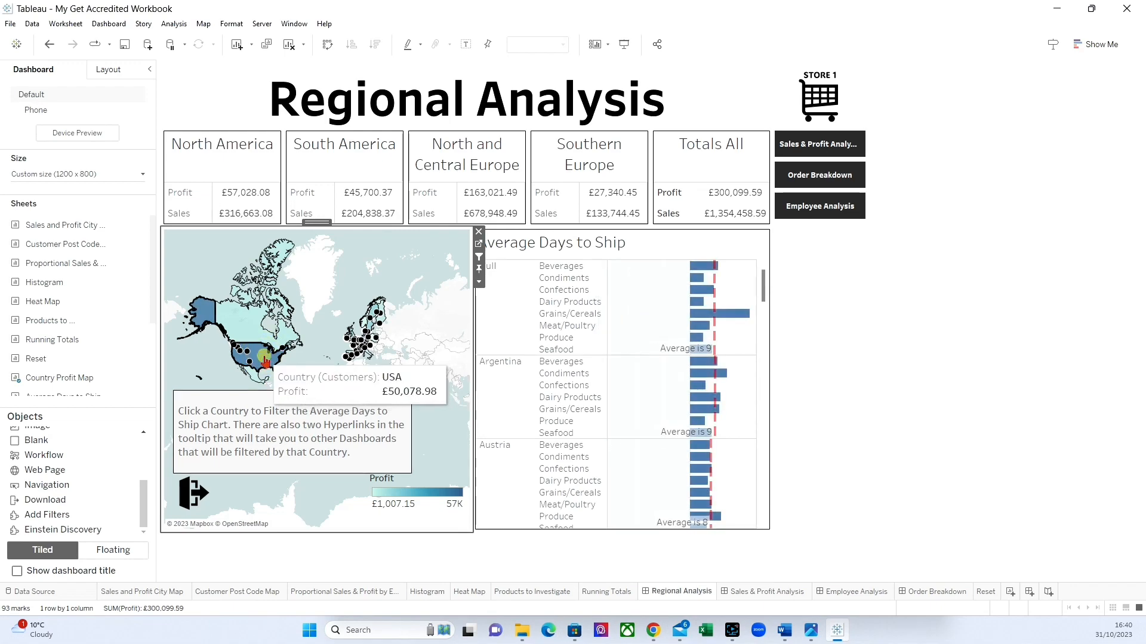
pyautogui.click(285, 371)
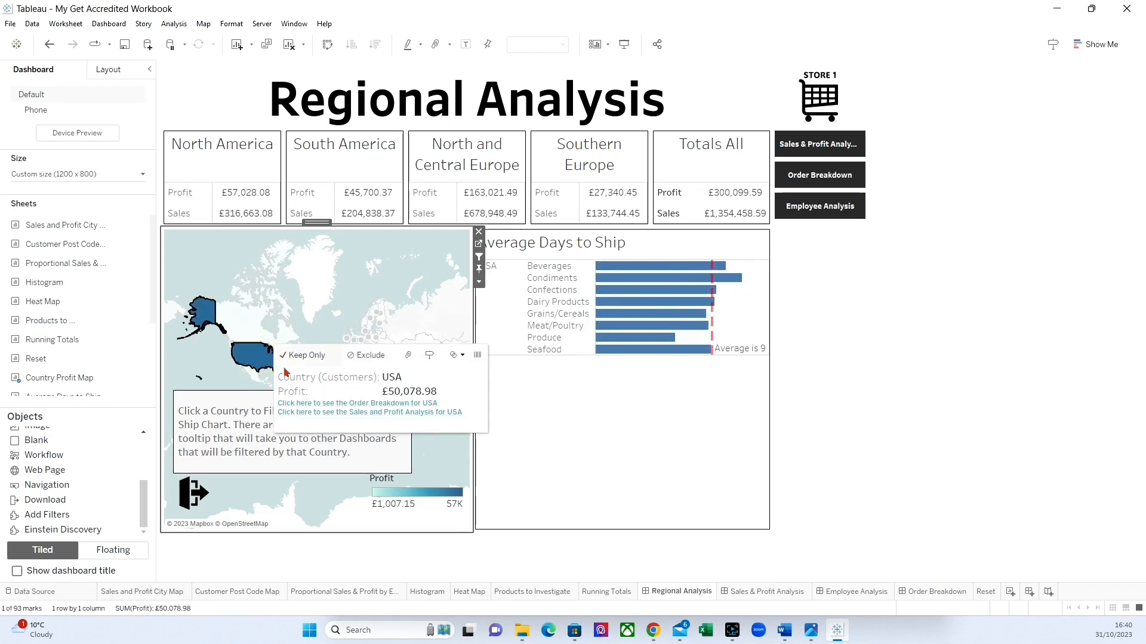
pyautogui.click(362, 404)
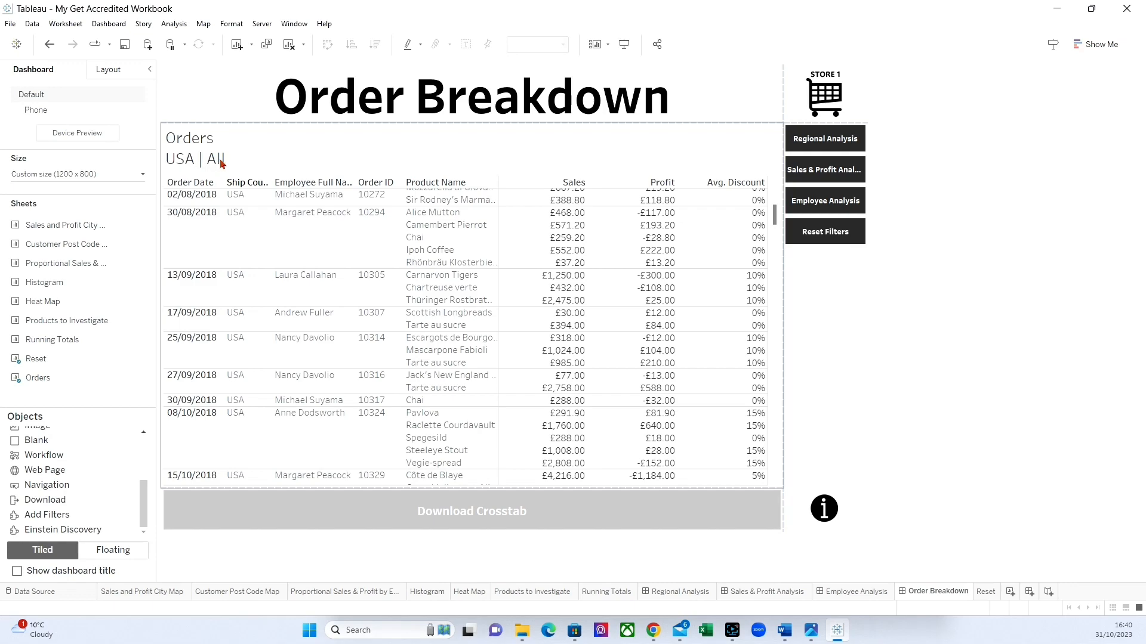
# Test the Reset Filters button on the Order Breakdown dashboard to clear the country filter.
pyautogui.click(819, 235)
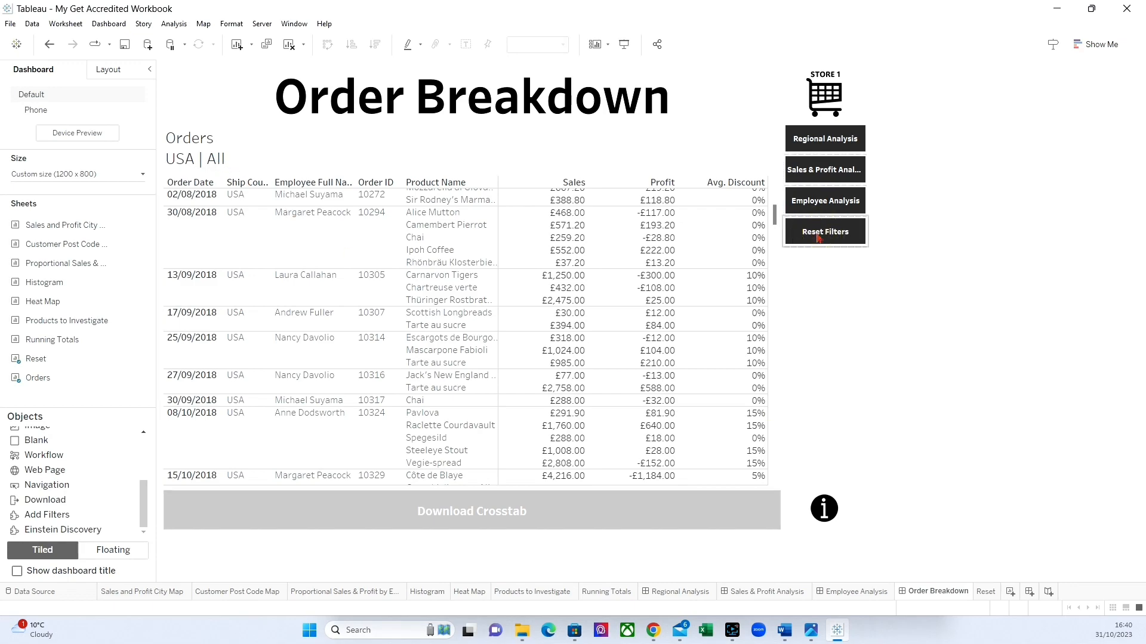
pyautogui.click(813, 234)
pyautogui.click(812, 234)
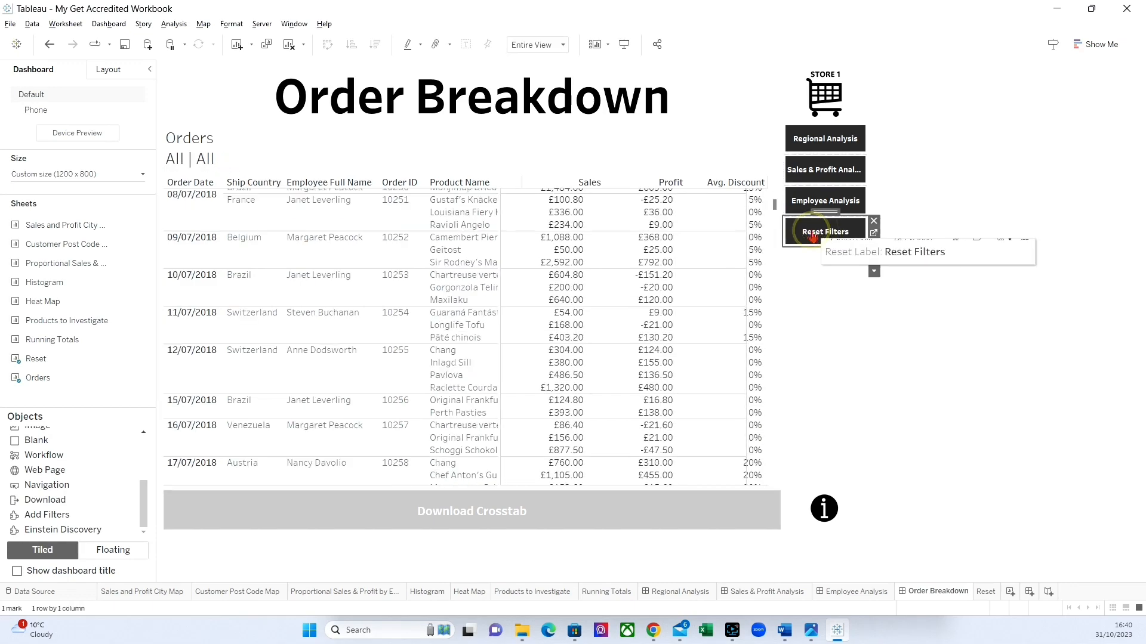